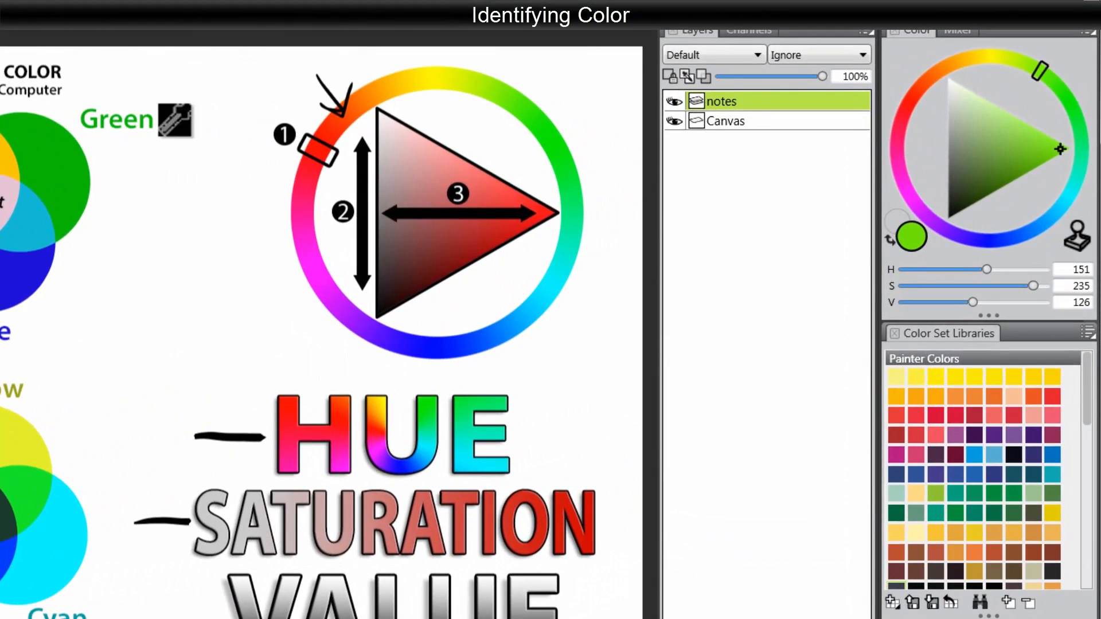
- Sample the green of the Green label and two tints of the SATURATION lettering with the Dropper
{"action": "left_click", "coordinate": [551, 139]}
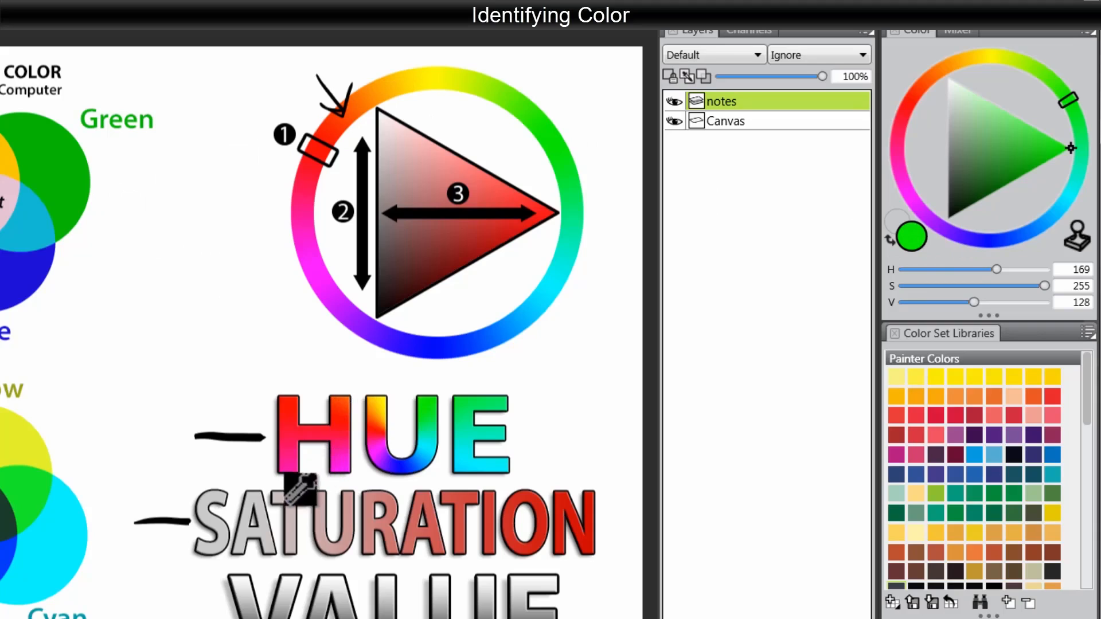
{"action": "left_click", "coordinate": [370, 521]}
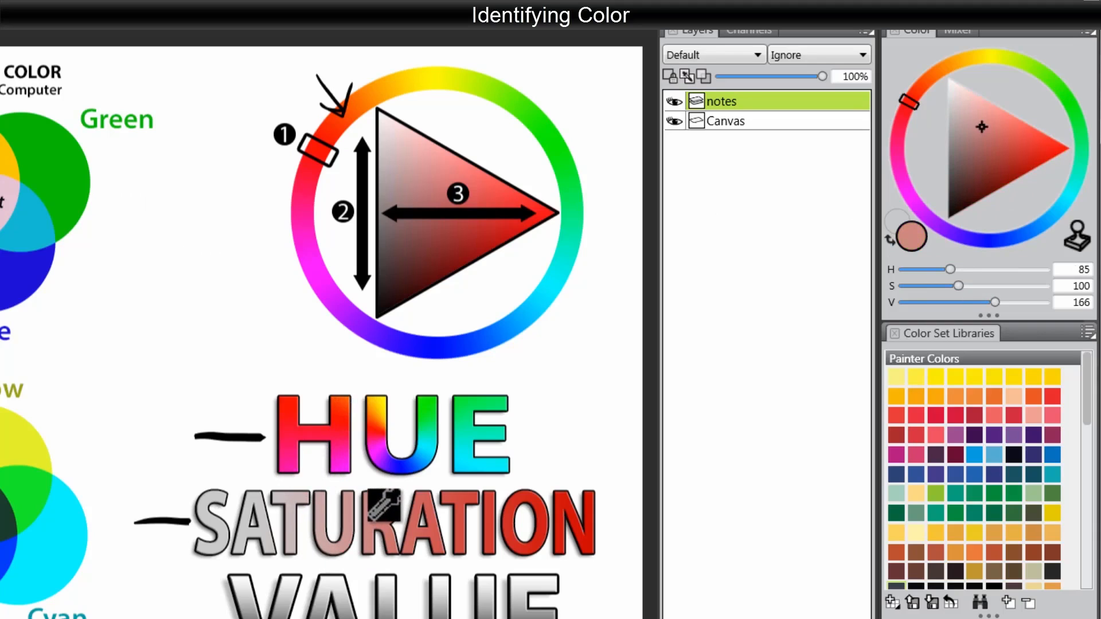
{"action": "left_click", "coordinate": [294, 499]}
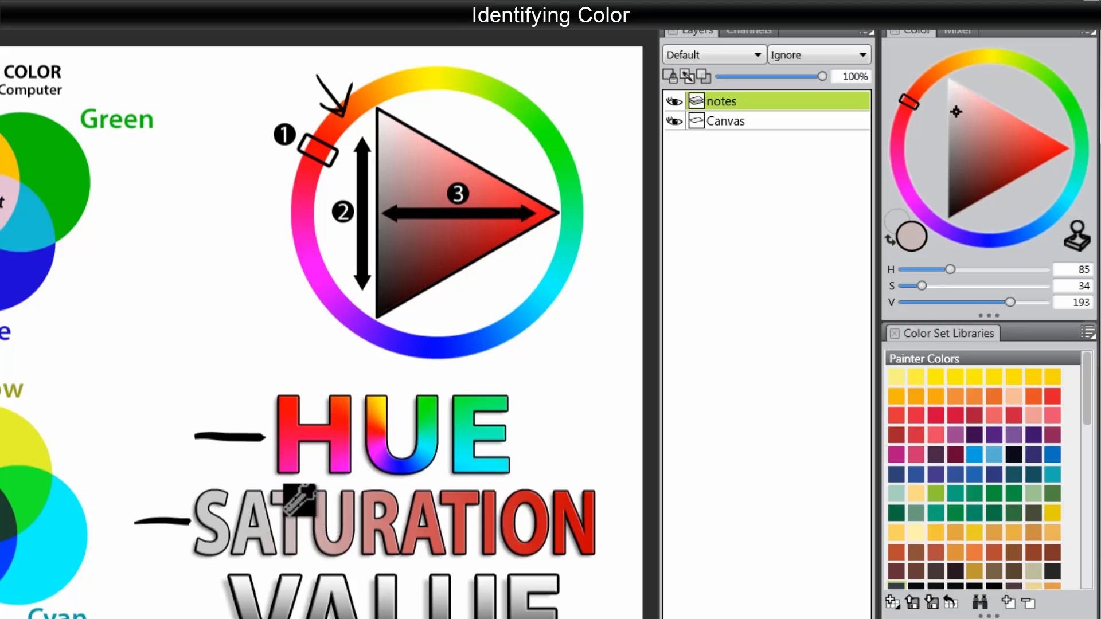
- Sample neighbouring colours across the U of the HUE lettering to compare how their hue changes on the colour wheel
{"action": "left_click", "coordinate": [377, 446]}
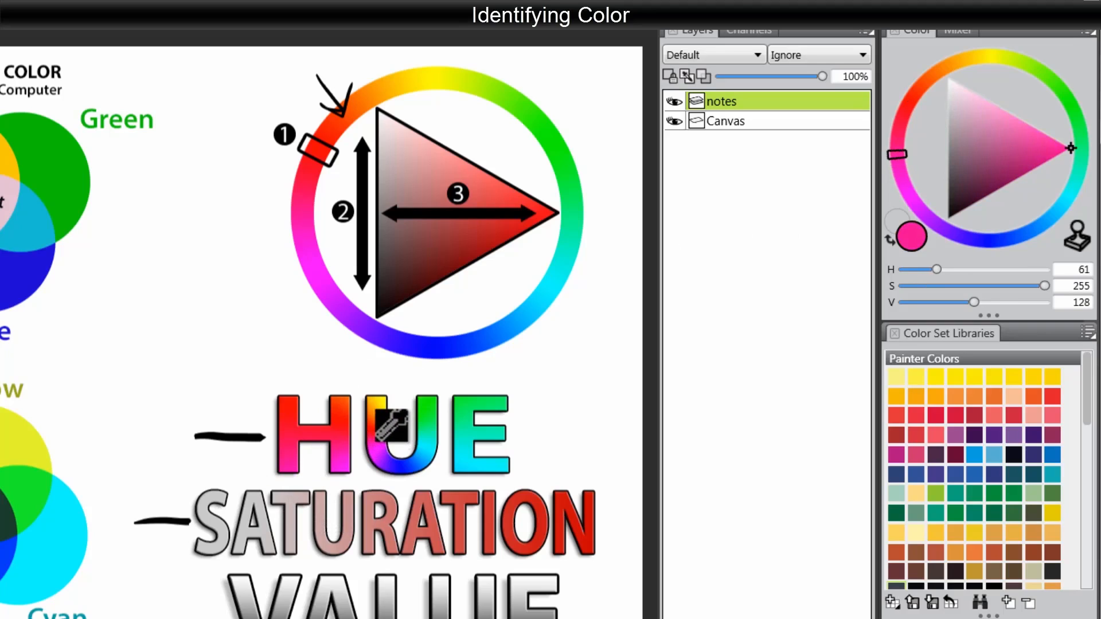
{"action": "left_click", "coordinate": [376, 443]}
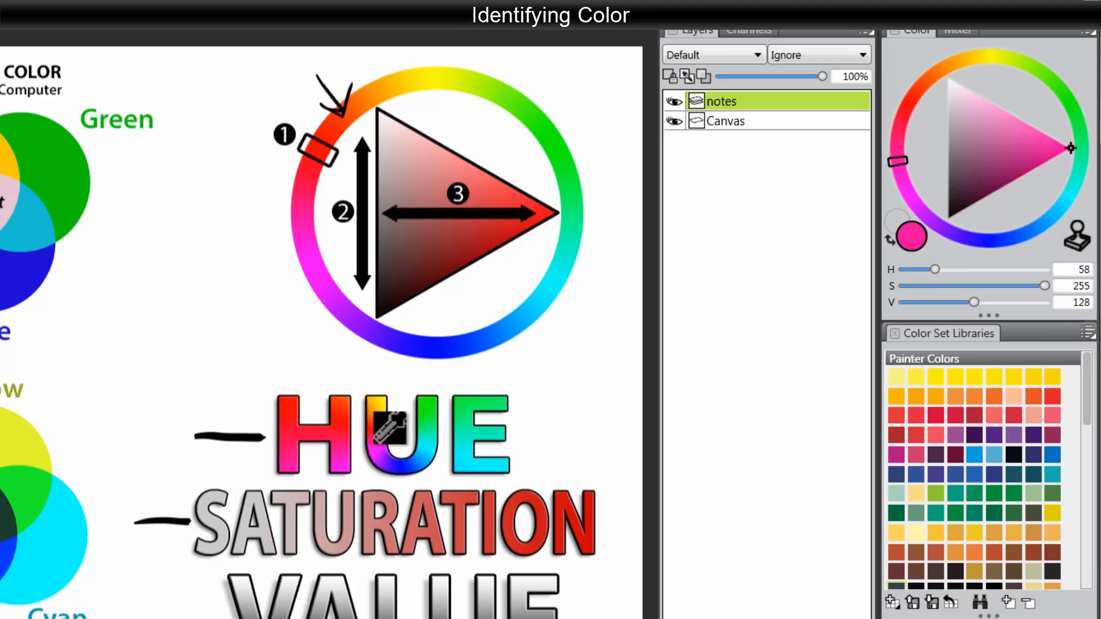
{"action": "left_click", "coordinate": [373, 443]}
{"action": "left_click", "coordinate": [375, 444]}
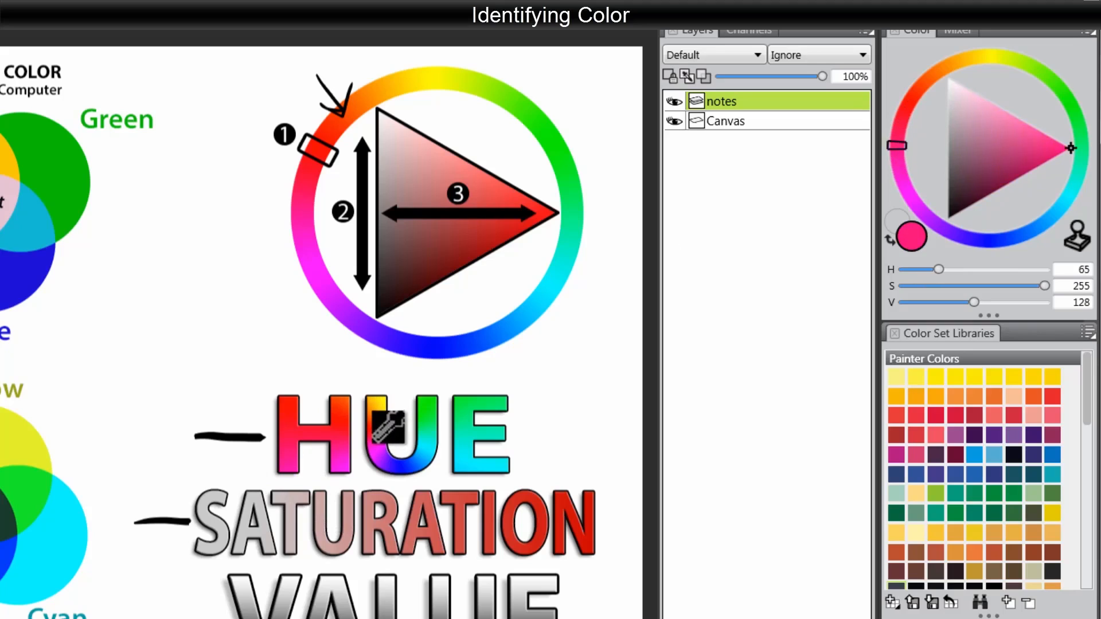
{"action": "left_click", "coordinate": [374, 440]}
{"action": "left_click", "coordinate": [376, 436]}
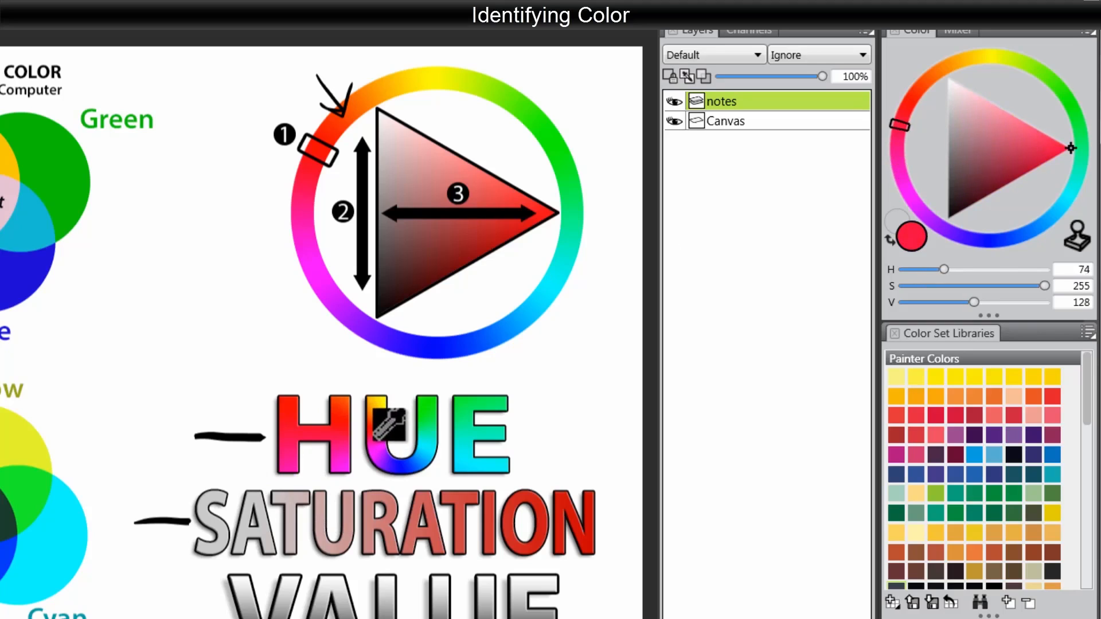
{"action": "left_click", "coordinate": [376, 439]}
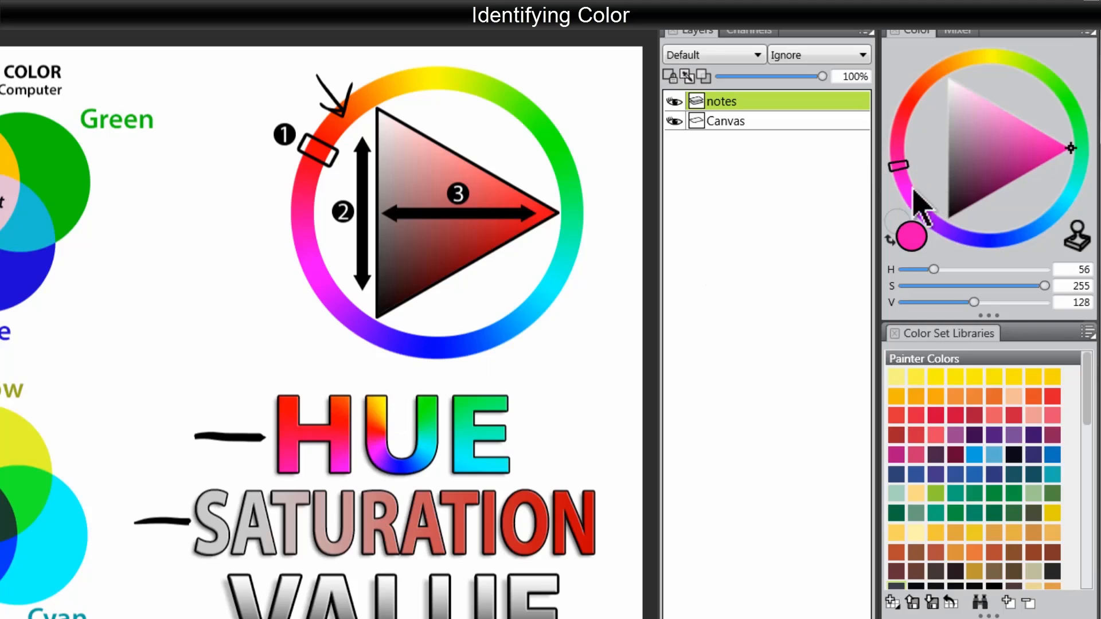
{"action": "left_click_drag", "start_coordinate": [372, 448], "coordinate": [428, 454]}
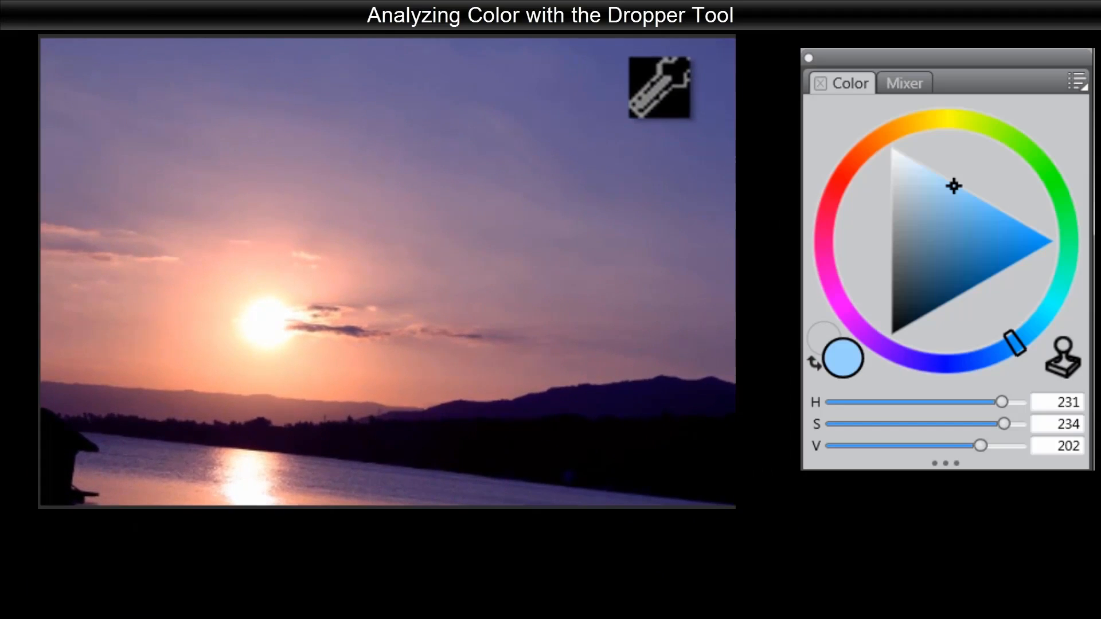
- Sample the sunset photo with the Dropper from the upper sky to the glow around the sun and back to the purple sky
{"action": "left_click_drag", "start_coordinate": [652, 112], "coordinate": [403, 275]}
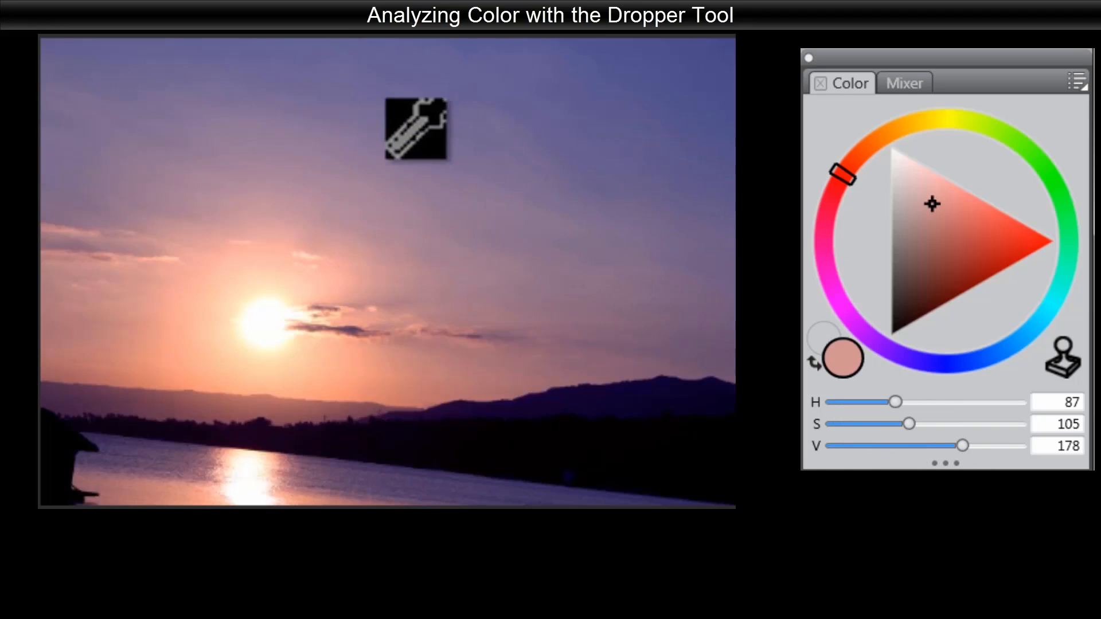
{"action": "left_click", "coordinate": [294, 290]}
{"action": "left_click_drag", "start_coordinate": [293, 291], "coordinate": [284, 289]}
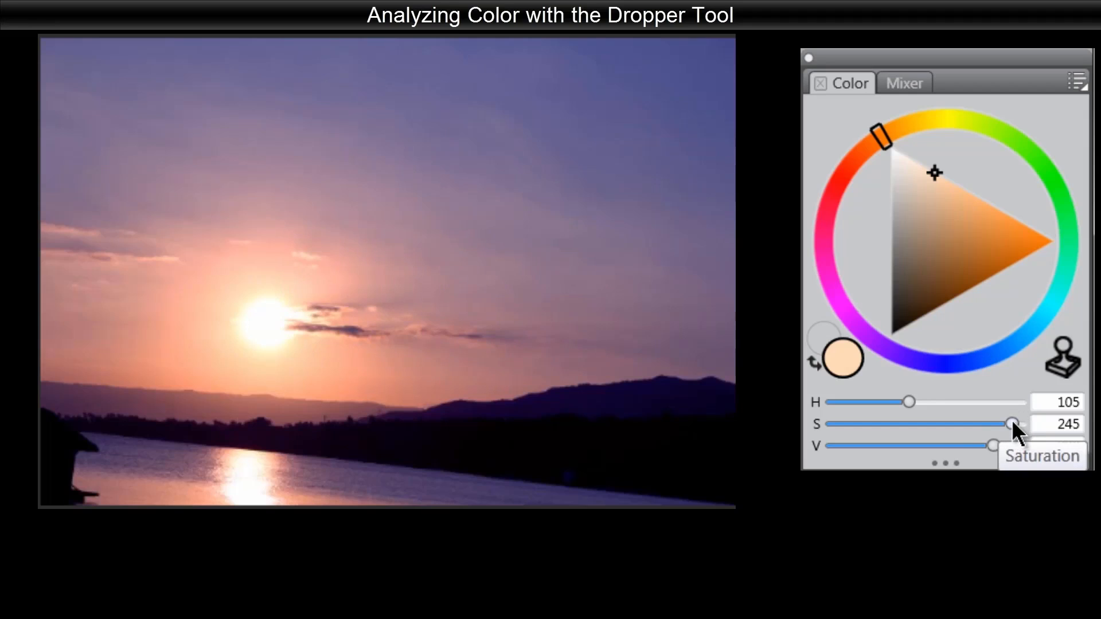
{"action": "left_click", "coordinate": [295, 305]}
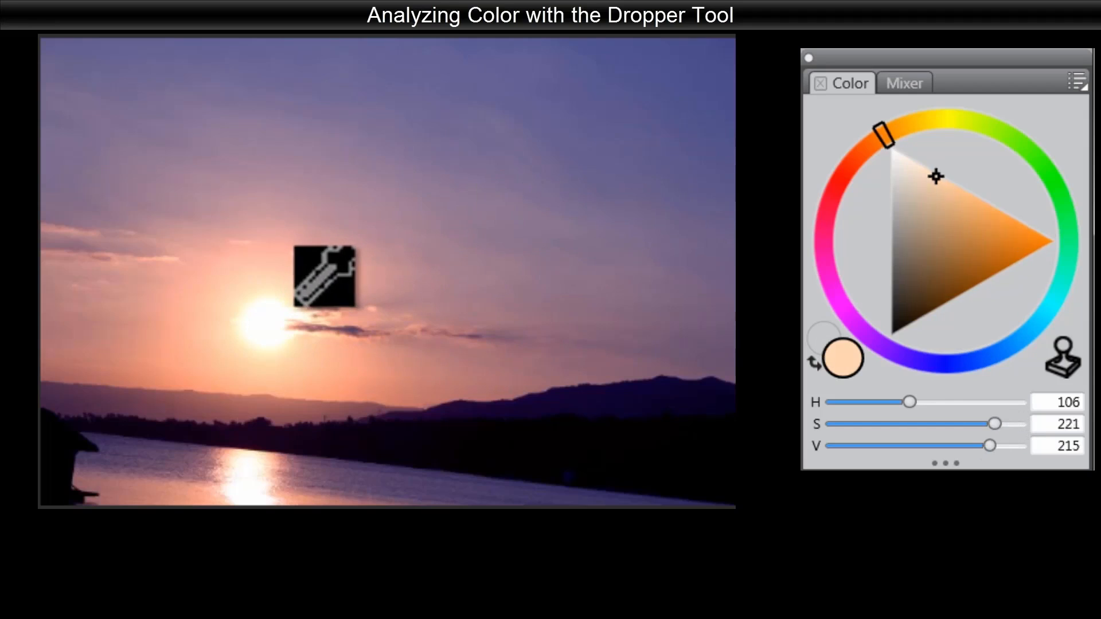
{"action": "left_click_drag", "start_coordinate": [296, 305], "coordinate": [536, 175]}
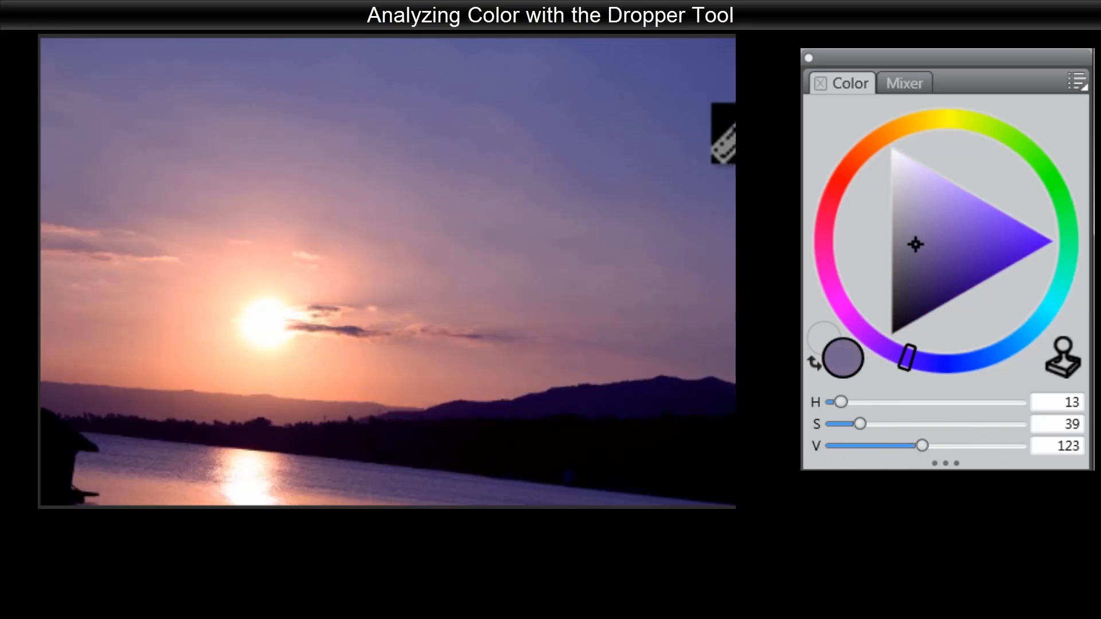
{"action": "left_click_drag", "start_coordinate": [582, 158], "coordinate": [610, 119]}
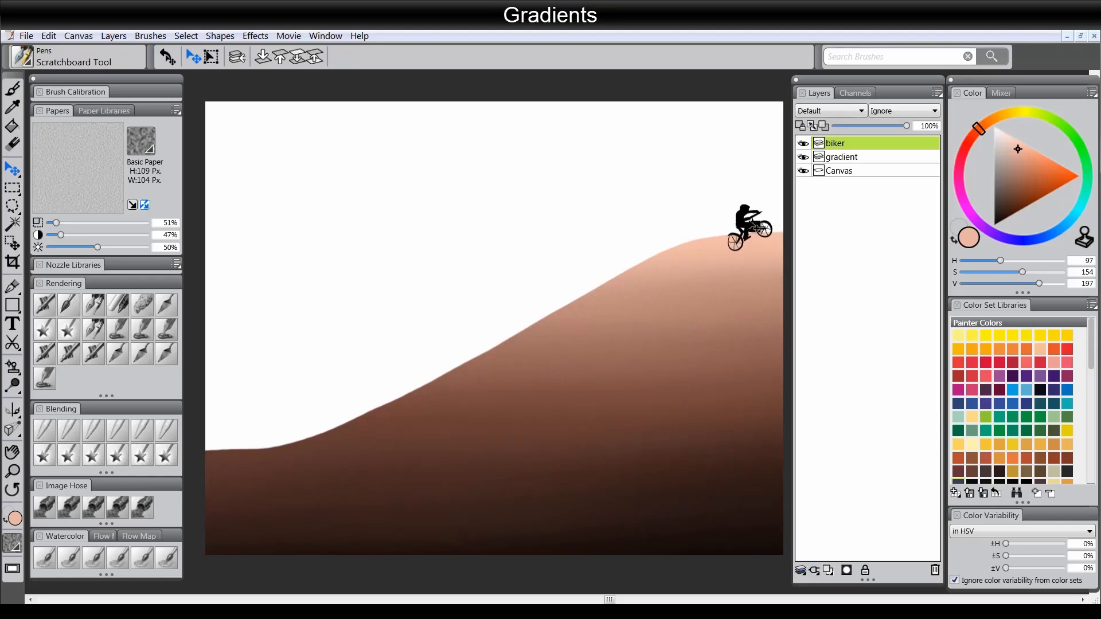
- Move the biker layer down the gradient hill to its foot and back up to the crest
{"action": "left_click_drag", "start_coordinate": [747, 243], "coordinate": [265, 463]}
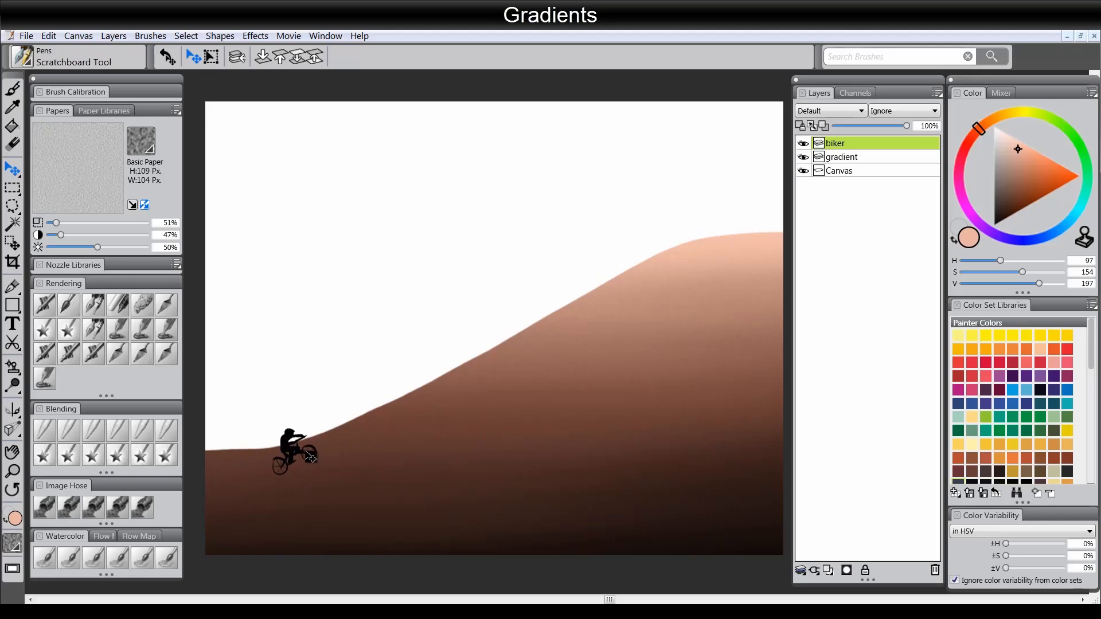
{"action": "left_click_drag", "start_coordinate": [394, 431], "coordinate": [766, 236]}
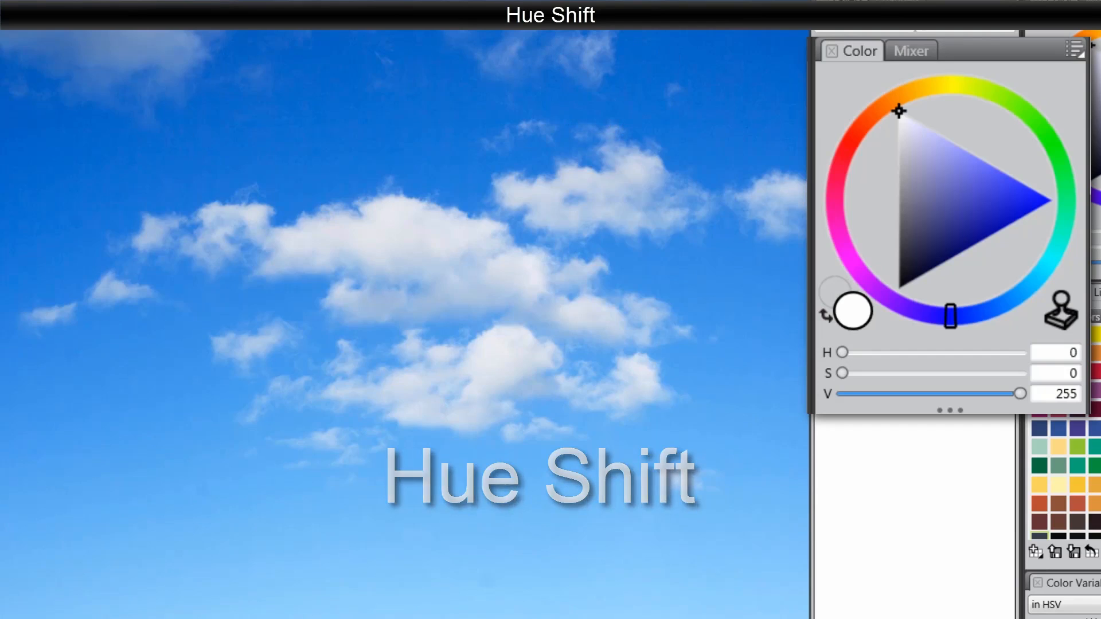
- Sample the sky of the blue daytime photo and of the dusk photo from the upper edge down toward the horizon
{"action": "mouse_move", "coordinate": [354, 60]}
{"action": "left_mouse_down"}
{"action": "mouse_move", "coordinate": [754, 56]}
{"action": "mouse_move", "coordinate": [744, 31]}
{"action": "mouse_move", "coordinate": [757, 521]}
{"action": "left_mouse_up"}
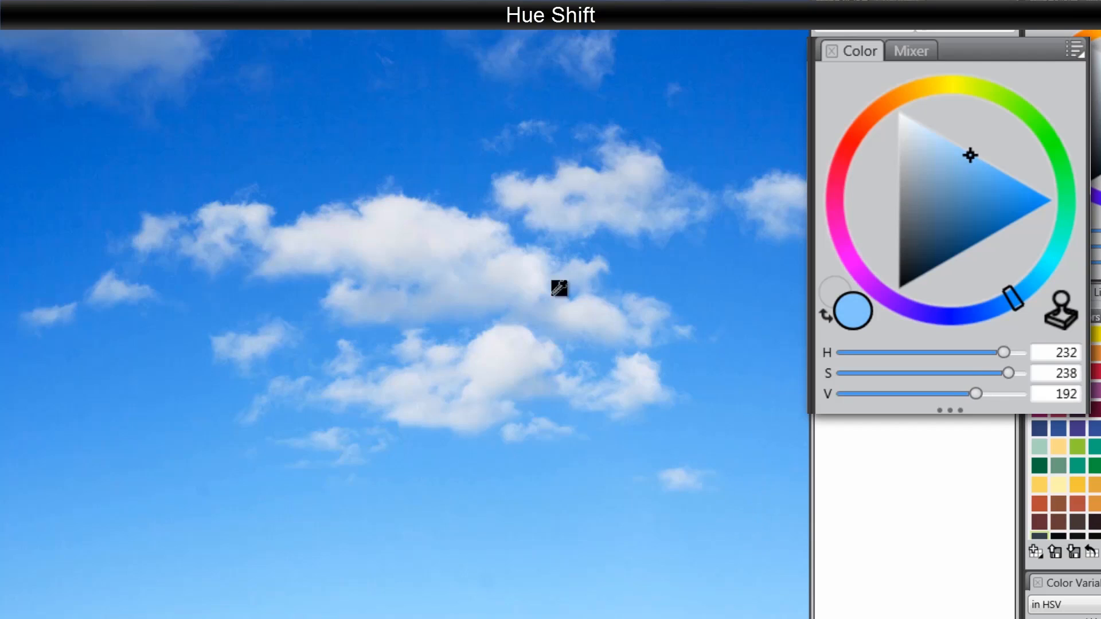
{"action": "left_click", "coordinate": [153, 7]}
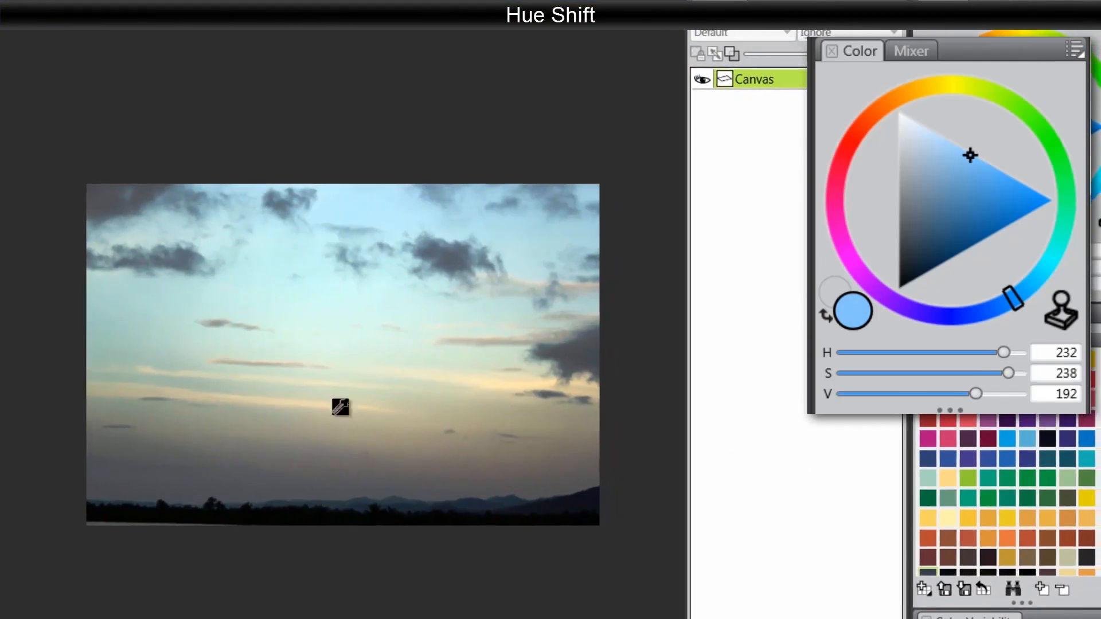
{"action": "left_click", "coordinate": [308, 221]}
{"action": "left_click", "coordinate": [406, 74]}
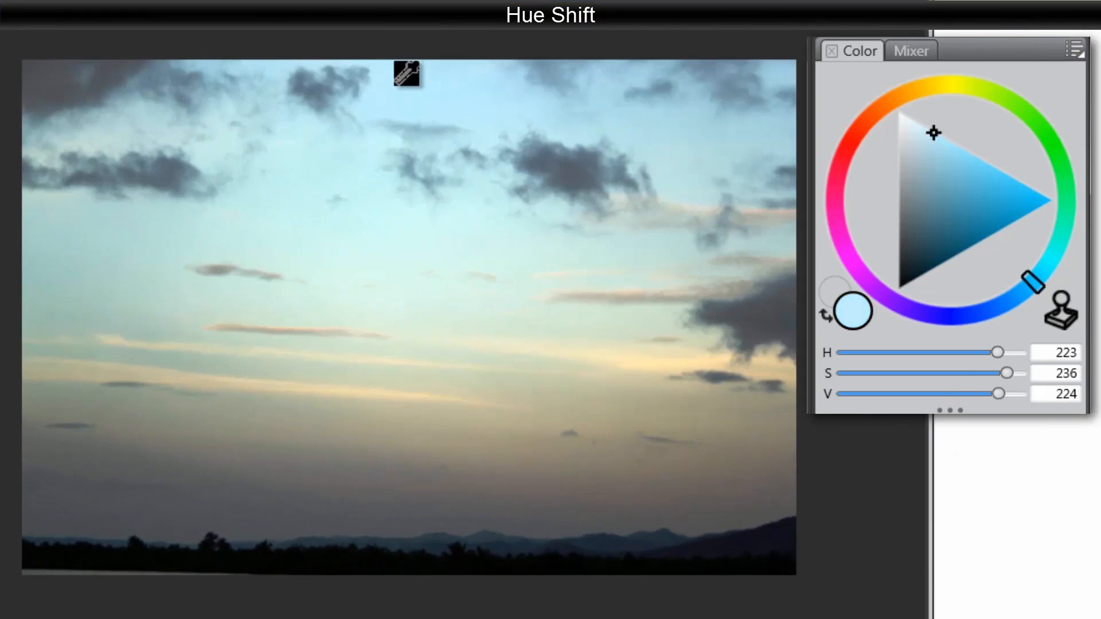
{"action": "left_click_drag", "start_coordinate": [405, 64], "coordinate": [369, 430]}
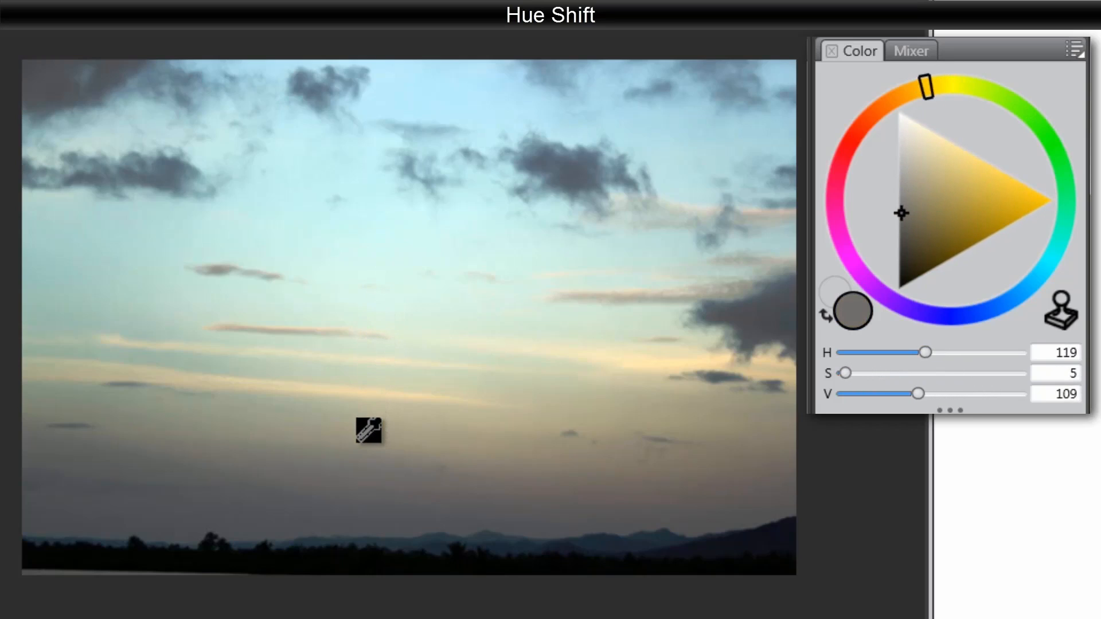
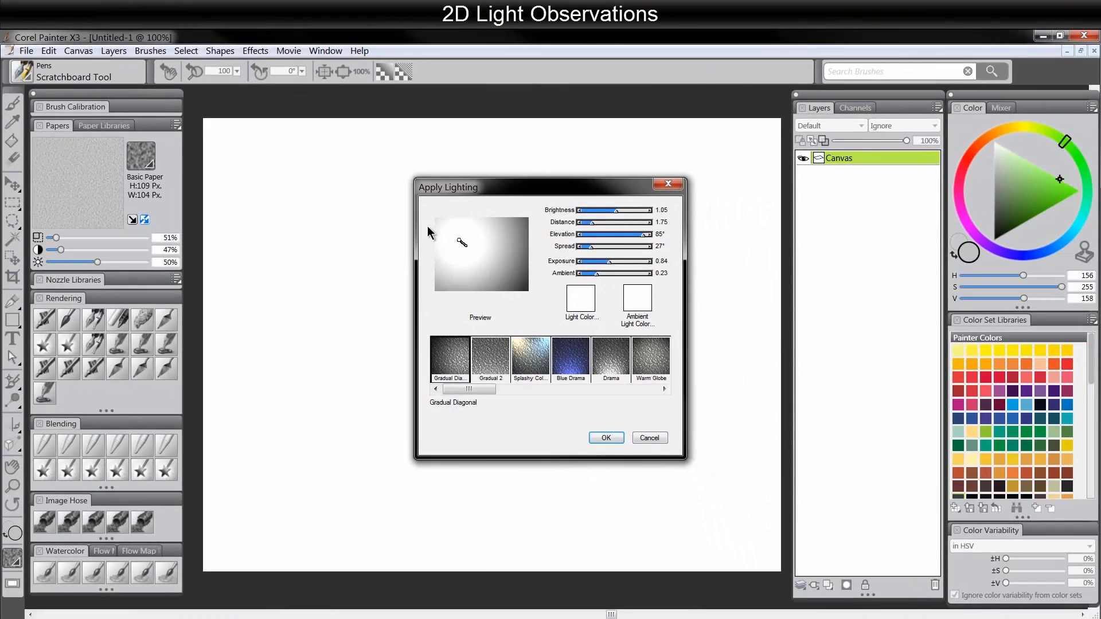
- Dismiss the current lighting settings and start the Apply Lighting surface effect again on the blank canvas
{"action": "left_click", "coordinate": [649, 439]}
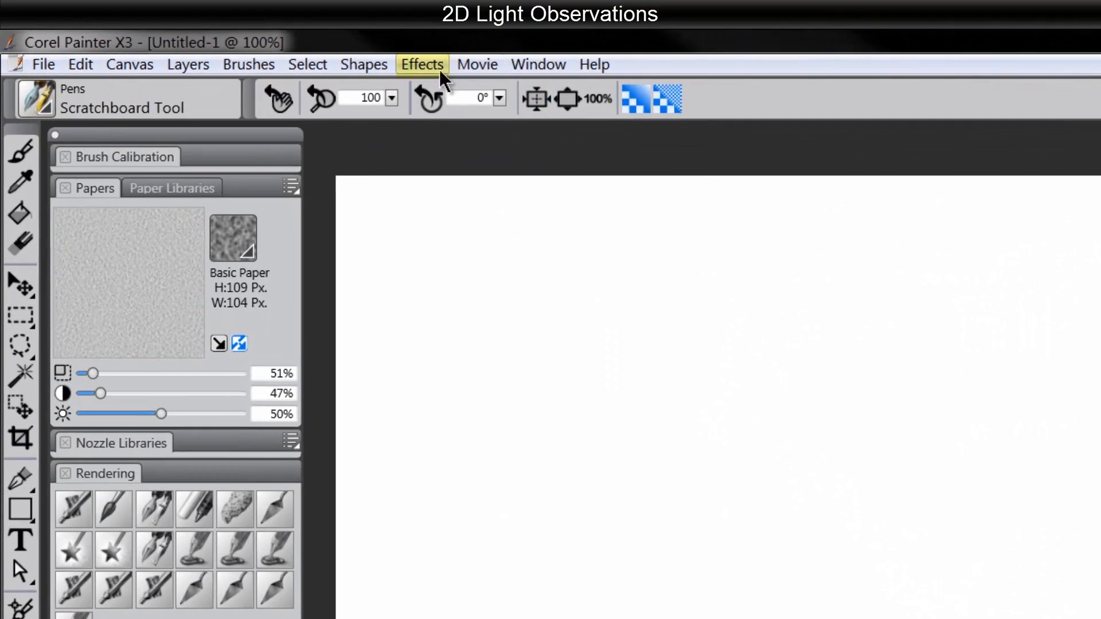
{"action": "left_click", "coordinate": [255, 51]}
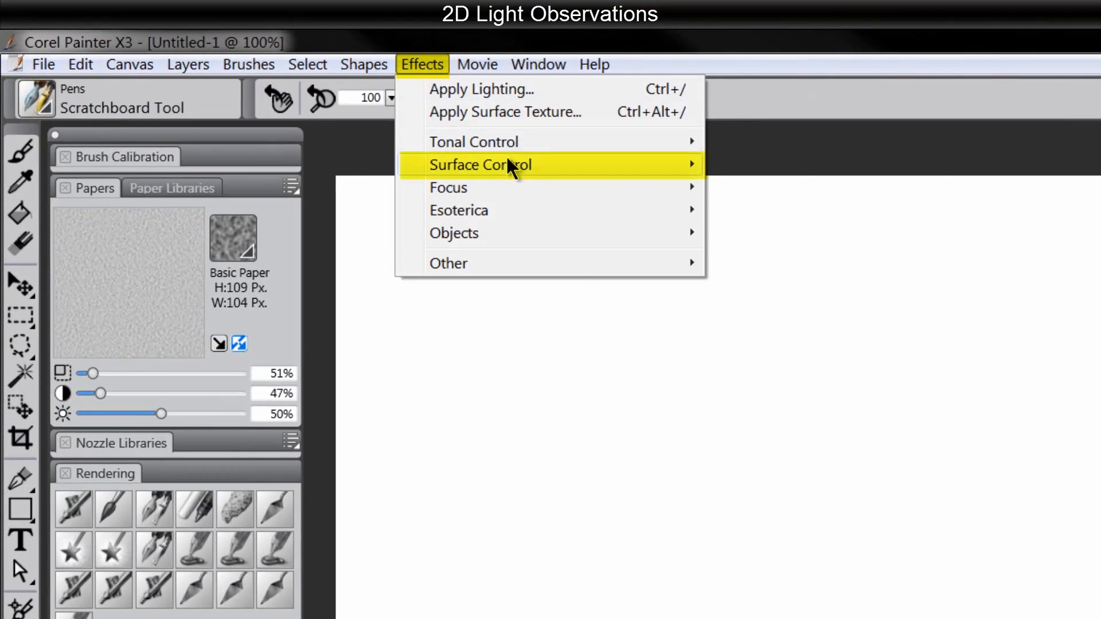
{"action": "mouse_move", "coordinate": [673, 166]}
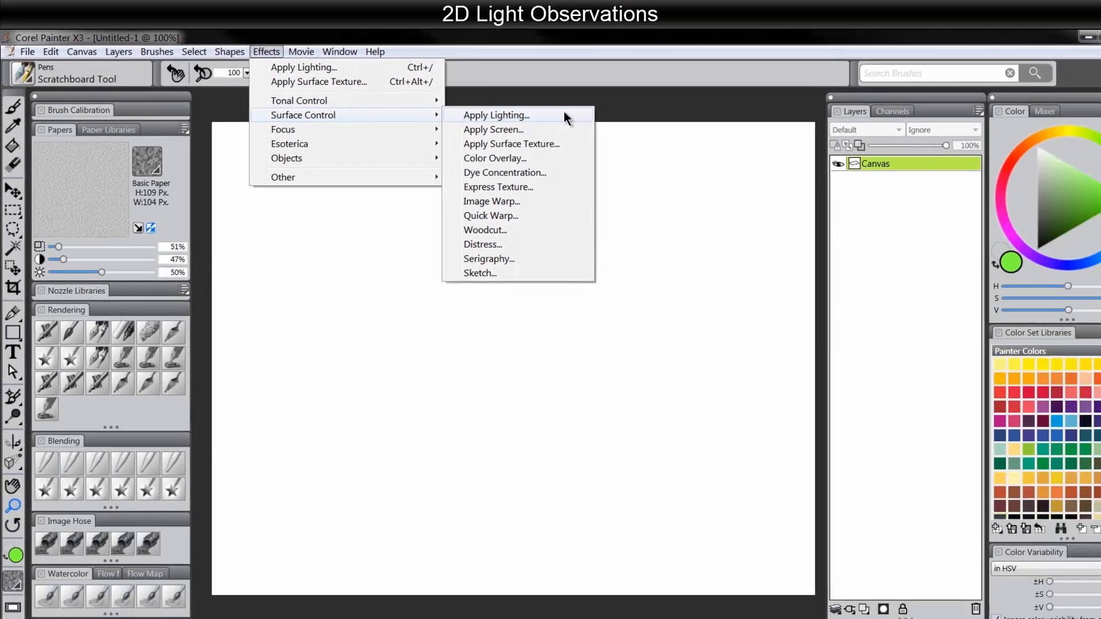
{"action": "left_click", "coordinate": [914, 165]}
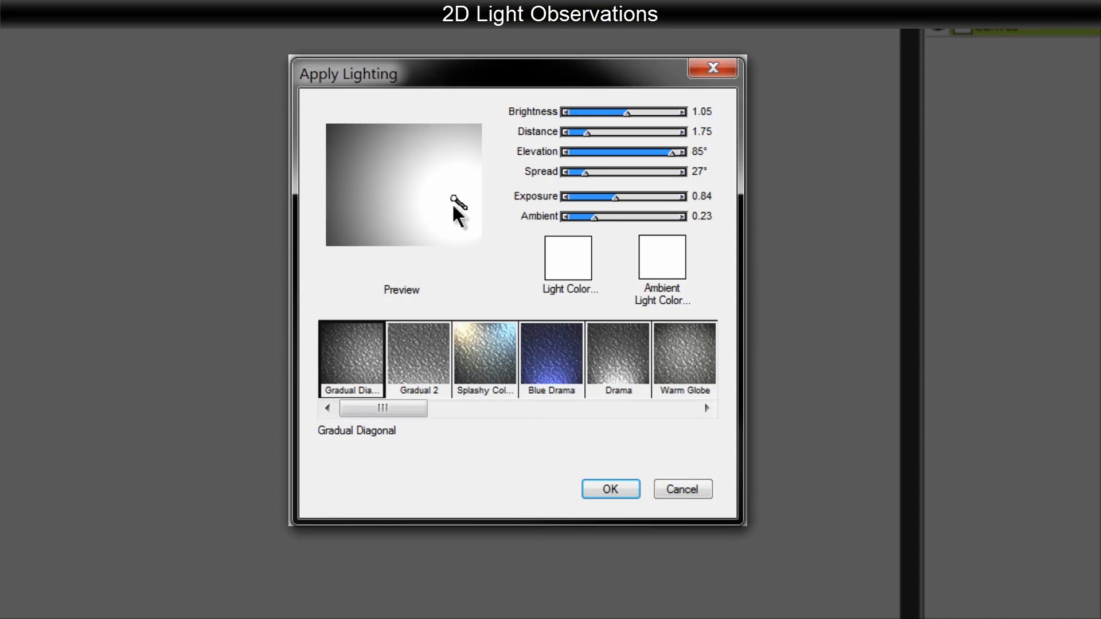
- Add a second light near the preview's upper-left corner and delete it
{"action": "left_click", "coordinate": [359, 152]}
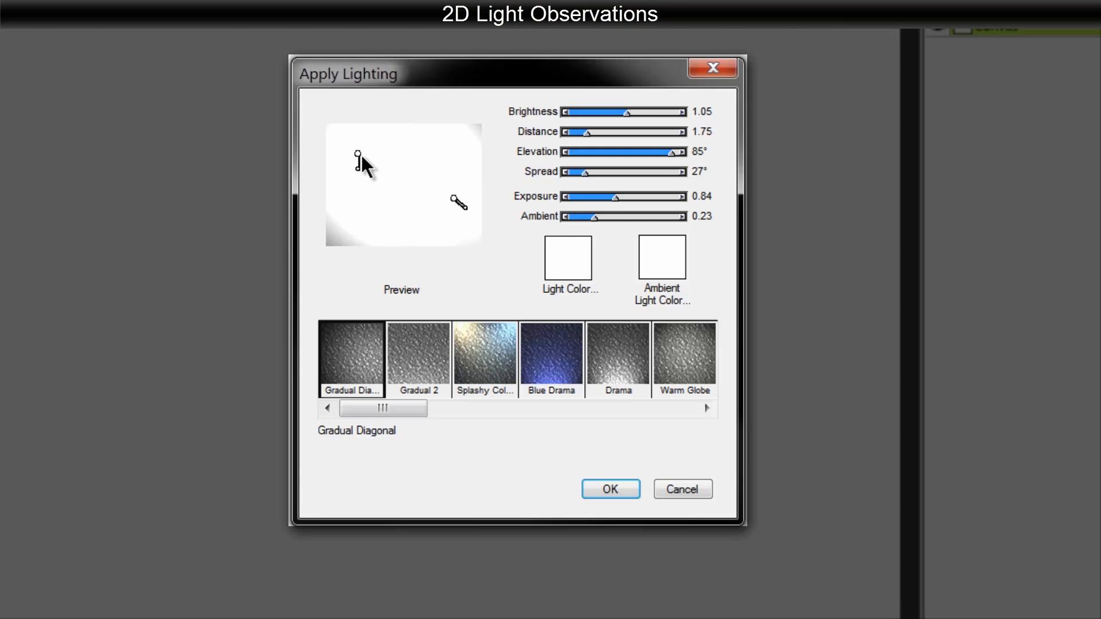
{"action": "key", "text": "BackSpace"}
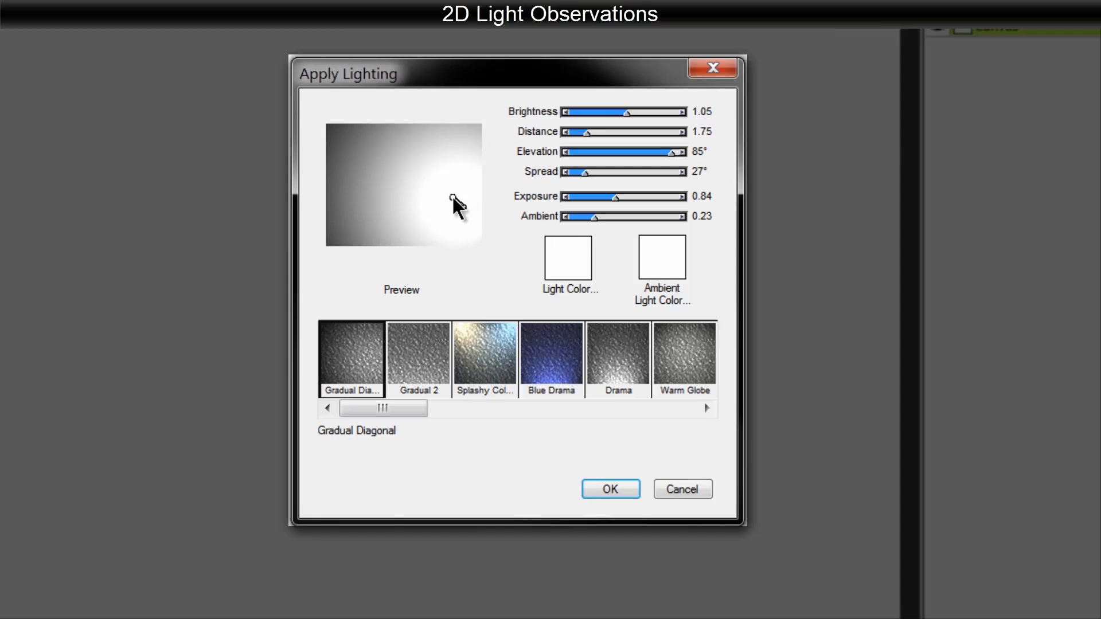
- Set the light's Brightness to 1.11 and Distance to 0.44, and reposition it just right of the preview's centre
{"action": "left_click_drag", "start_coordinate": [453, 198], "coordinate": [390, 182]}
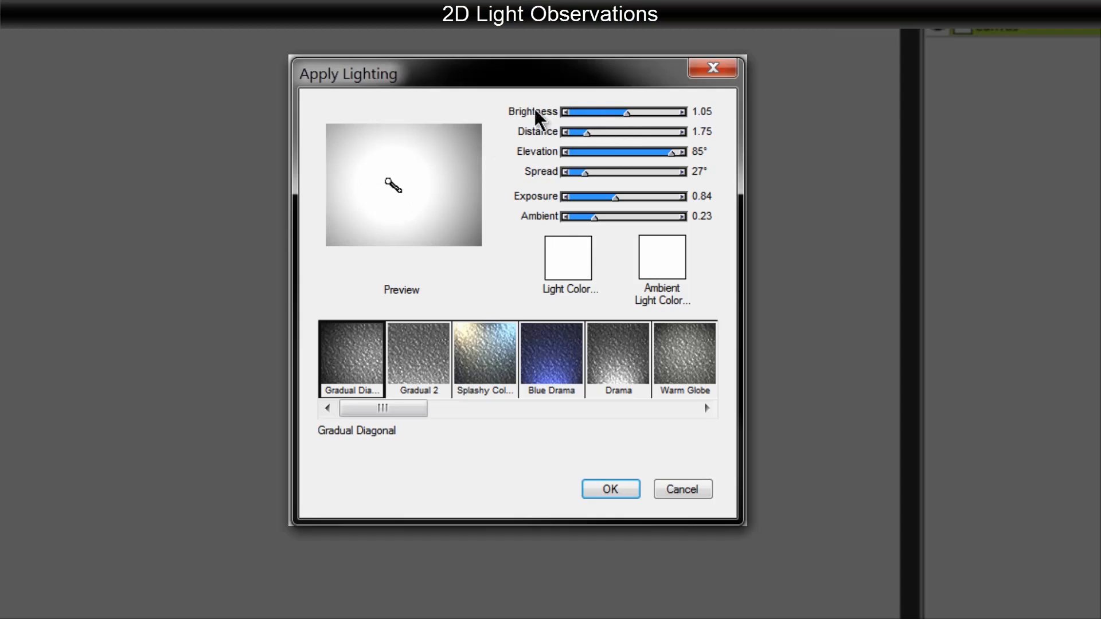
{"action": "left_click_drag", "start_coordinate": [627, 109], "coordinate": [574, 133]}
{"action": "left_click_drag", "start_coordinate": [387, 184], "coordinate": [433, 169]}
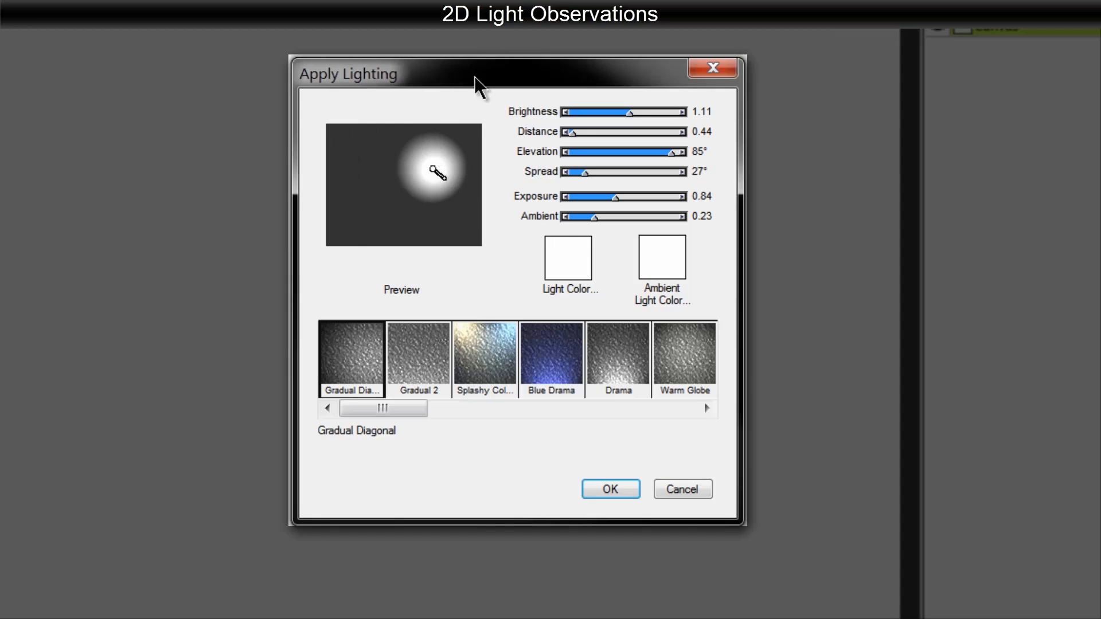
{"action": "left_click_drag", "start_coordinate": [431, 167], "coordinate": [429, 184]}
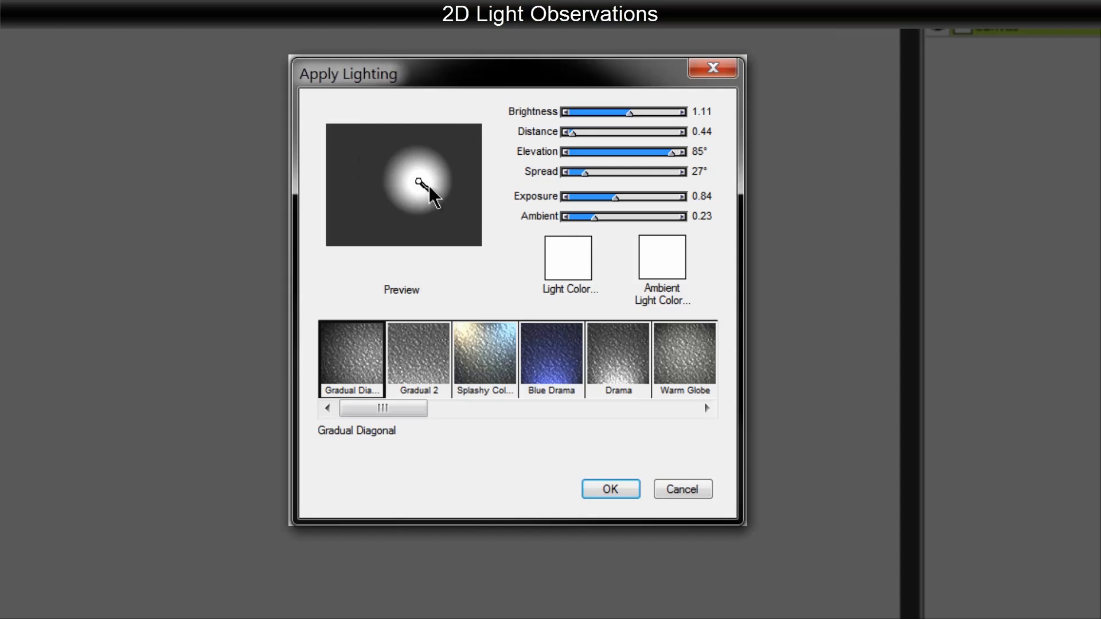
- Change the light colour to a warm yellow using a custom hue and a lower luminance
{"action": "left_click", "coordinate": [560, 277]}
{"action": "left_click_drag", "start_coordinate": [629, 153], "coordinate": [628, 113]}
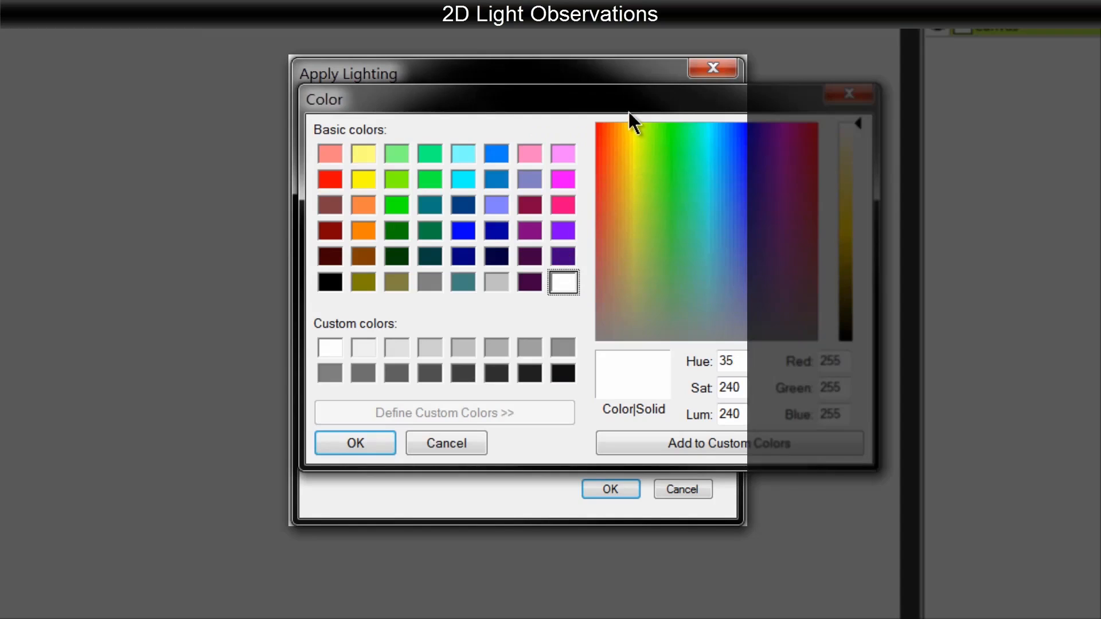
{"action": "left_click", "coordinate": [845, 199]}
{"action": "left_click", "coordinate": [378, 445]}
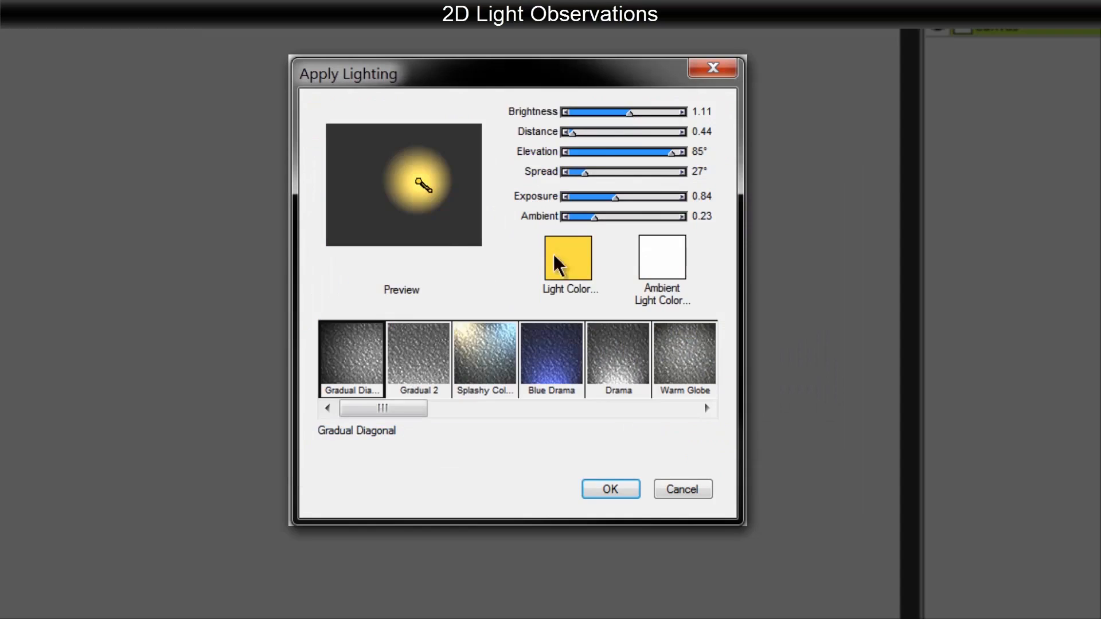
- Change the ambient light colour to orange using a custom hue and a reduced luminance
{"action": "left_click", "coordinate": [687, 259]}
{"action": "left_click", "coordinate": [817, 181]}
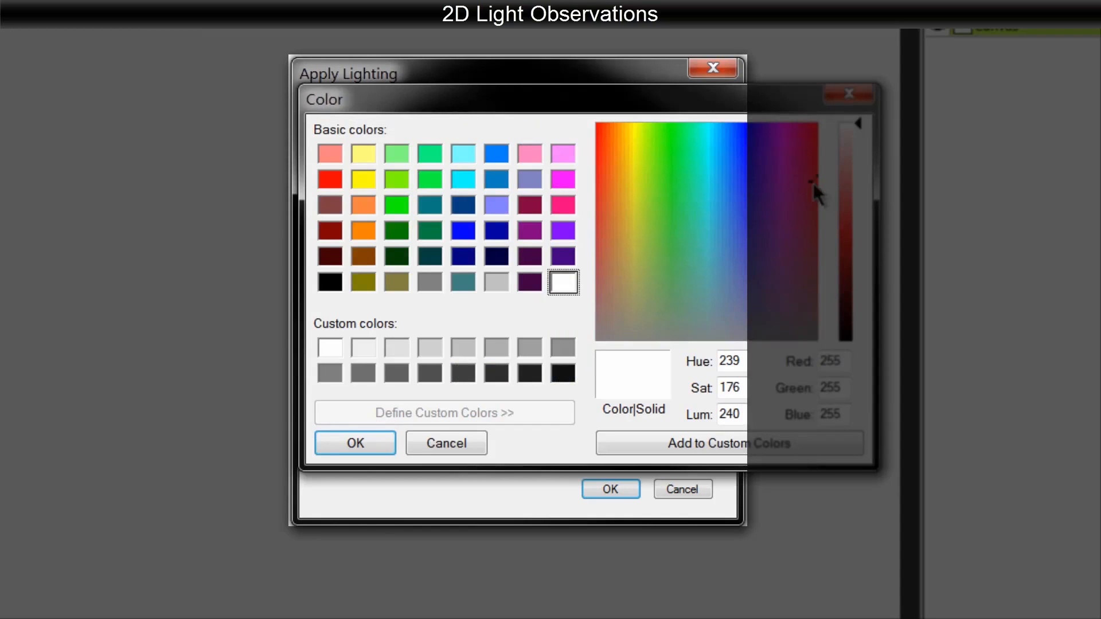
{"action": "left_click", "coordinate": [615, 194]}
{"action": "left_click", "coordinate": [846, 236]}
{"action": "left_click", "coordinate": [365, 438]}
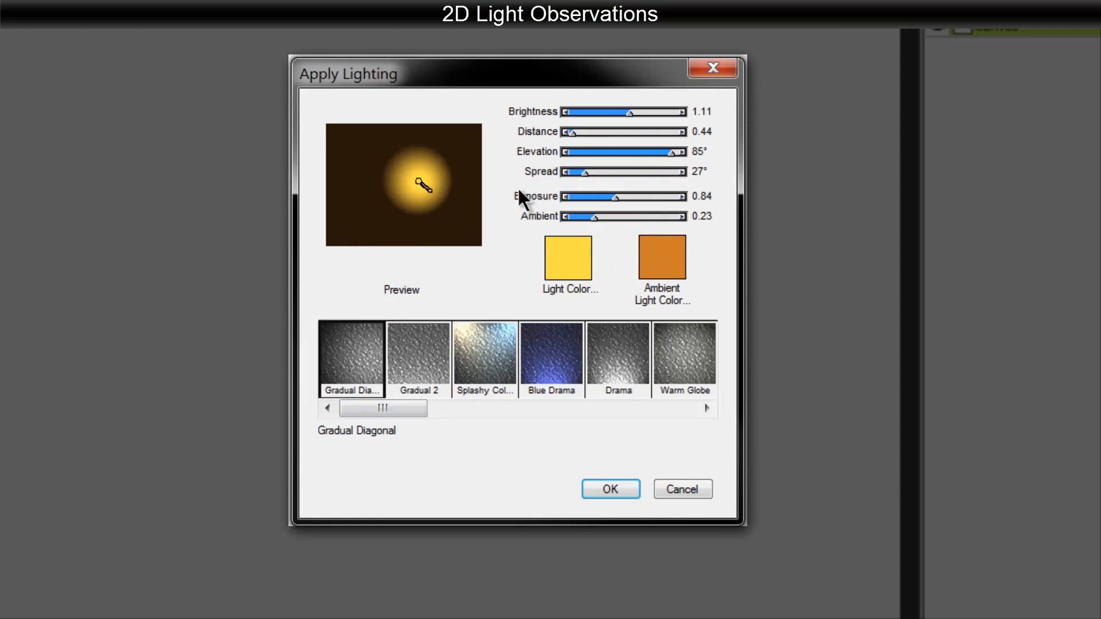
- Set the light's Spread to 30°, Exposure to 0.92 and Ambient to 0.47, and move it to the preview's upper-right area
{"action": "left_click_drag", "start_coordinate": [595, 217], "coordinate": [582, 174]}
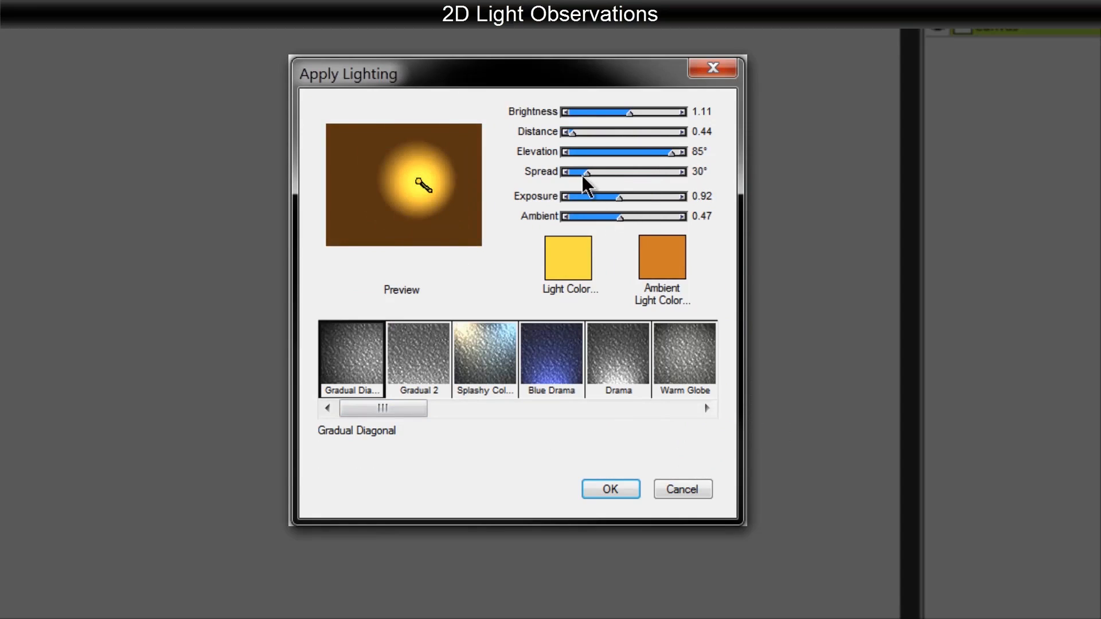
{"action": "left_click_drag", "start_coordinate": [419, 186], "coordinate": [454, 169]}
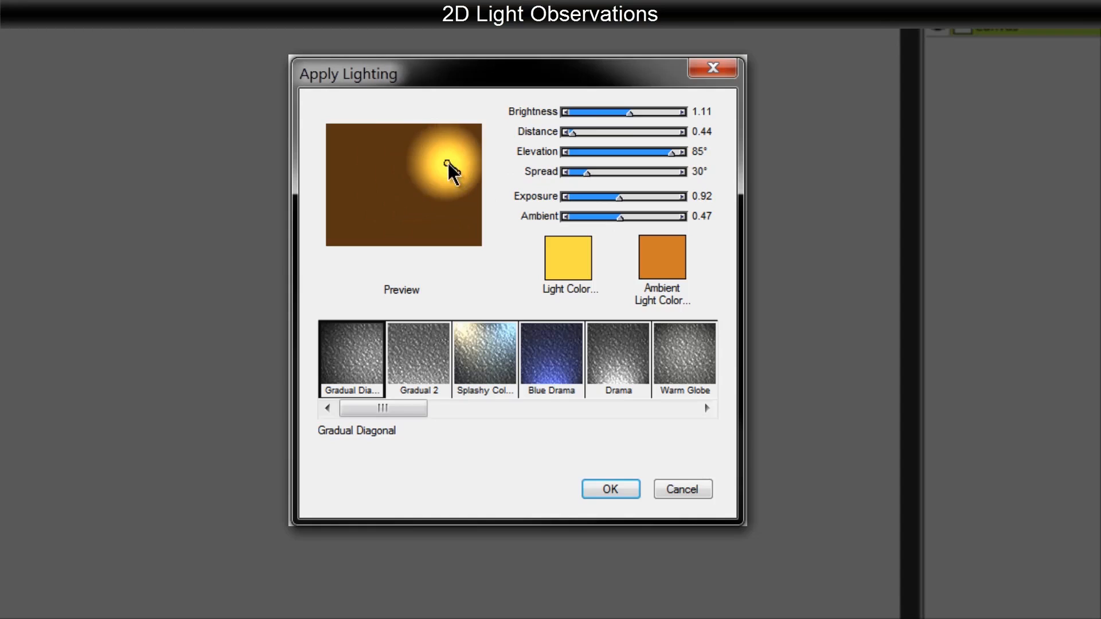
- Set the light's Brightness to 1.04 and Distance to 2.85, and try it at the preview's upper-right corner and farther down the right side
{"action": "left_click_drag", "start_coordinate": [640, 113], "coordinate": [599, 133]}
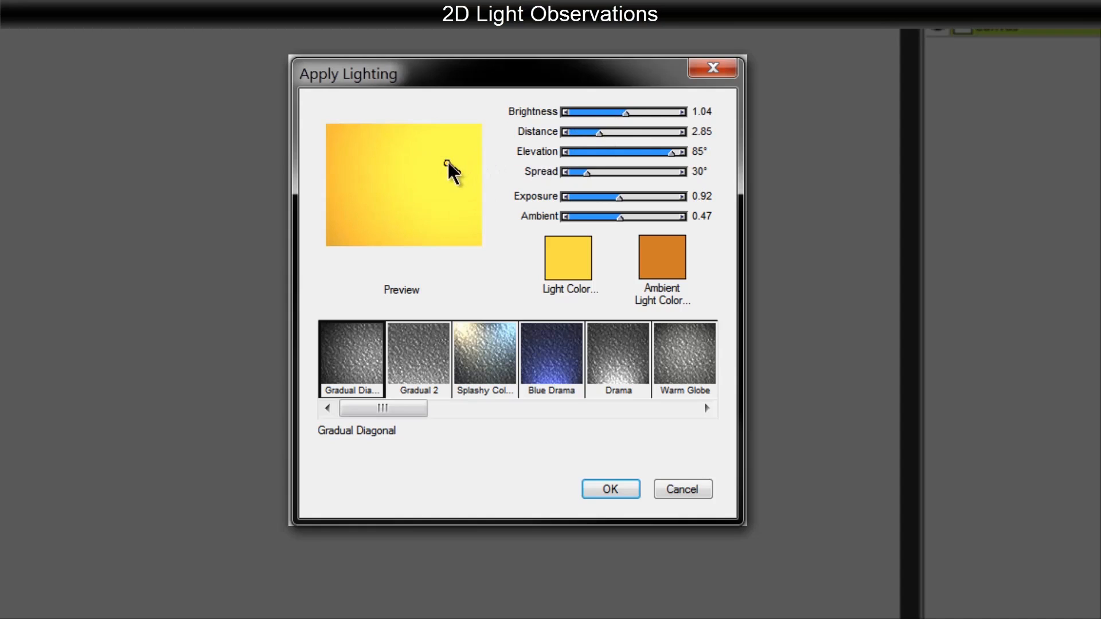
{"action": "left_click_drag", "start_coordinate": [448, 163], "coordinate": [460, 151]}
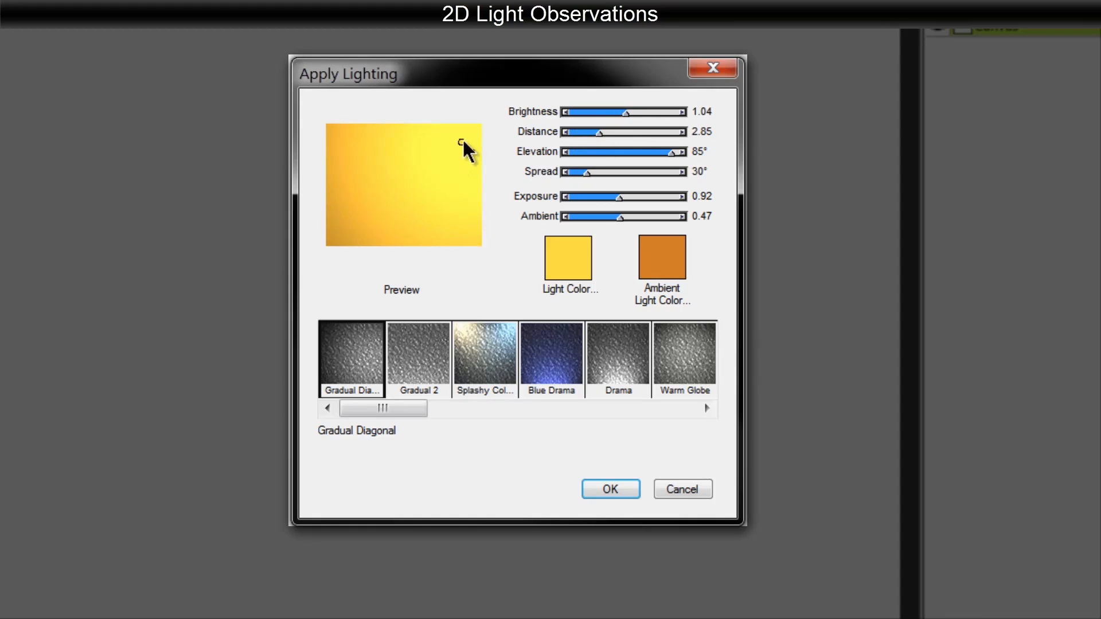
{"action": "left_click_drag", "start_coordinate": [463, 146], "coordinate": [476, 133]}
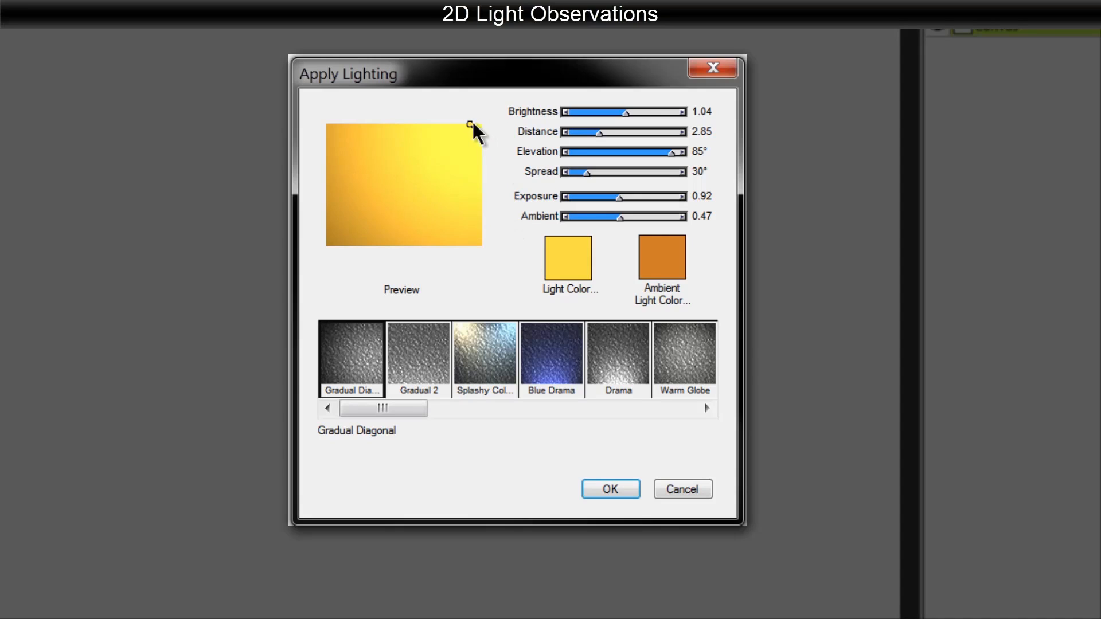
{"action": "left_click_drag", "start_coordinate": [470, 123], "coordinate": [455, 225]}
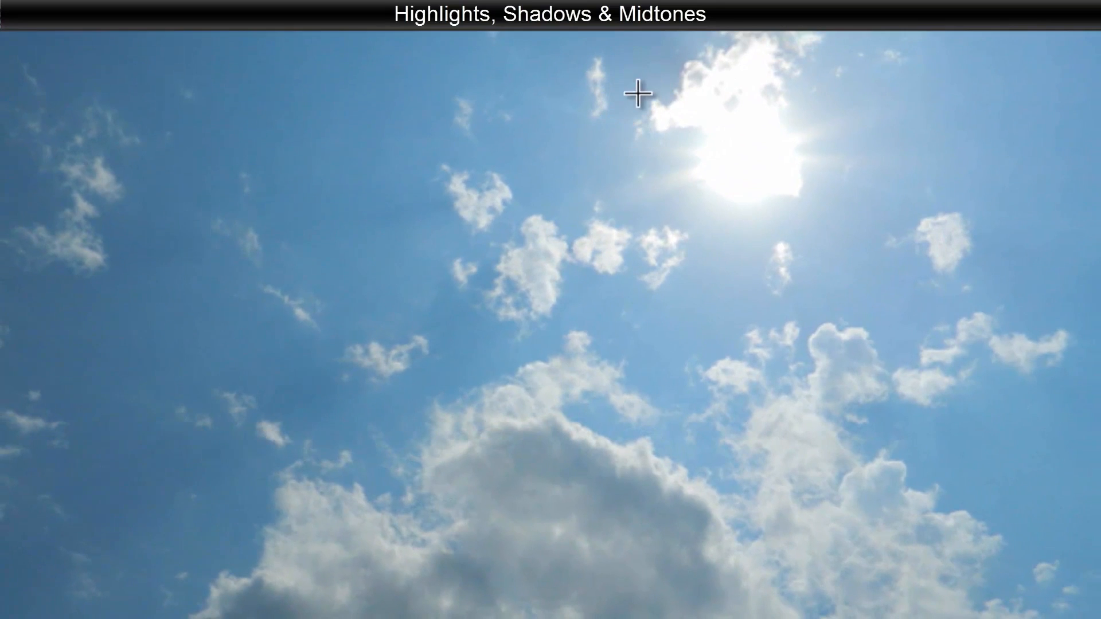
- Draw black arrows pointing at the bright cloud by the sun and at the large cloud's rim, and undo the strokes
{"action": "mouse_move", "coordinate": [601, 81]}
{"action": "left_mouse_down"}
{"action": "mouse_move", "coordinate": [690, 97]}
{"action": "mouse_move", "coordinate": [681, 89]}
{"action": "mouse_move", "coordinate": [661, 113]}
{"action": "left_mouse_up"}
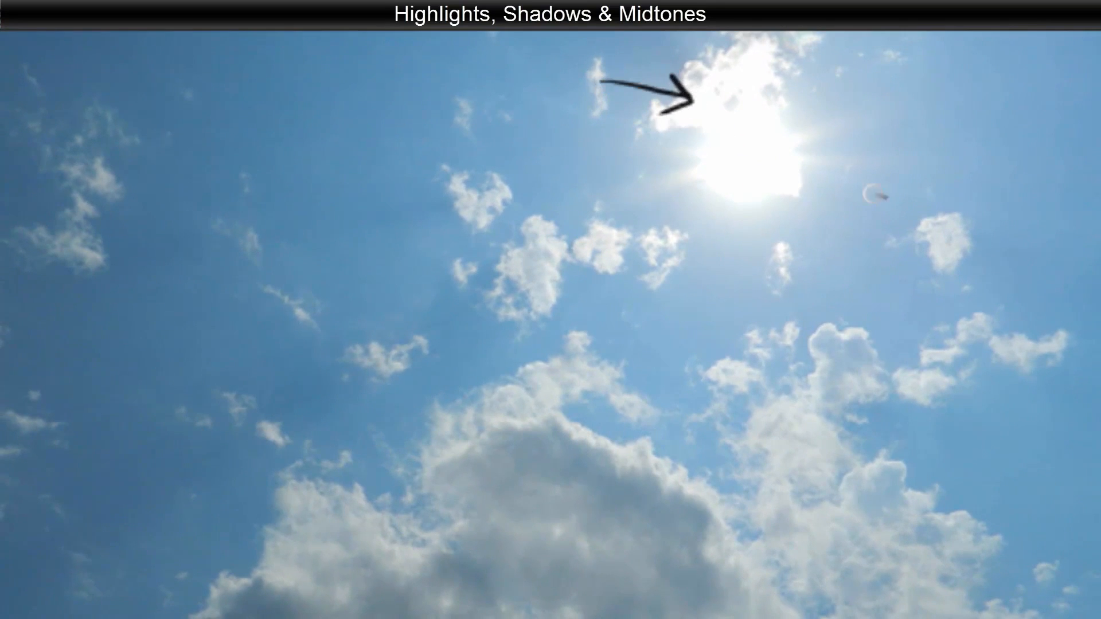
{"action": "mouse_move", "coordinate": [612, 356]}
{"action": "left_mouse_down"}
{"action": "mouse_move", "coordinate": [585, 453]}
{"action": "mouse_move", "coordinate": [596, 451]}
{"action": "left_mouse_up"}
{"action": "key", "text": "ctrl+alt+z"}
{"action": "key", "text": "ctrl+alt+z"}
{"action": "key", "text": "ctrl+alt+z"}
{"action": "key", "text": "ctrl+alt+z"}
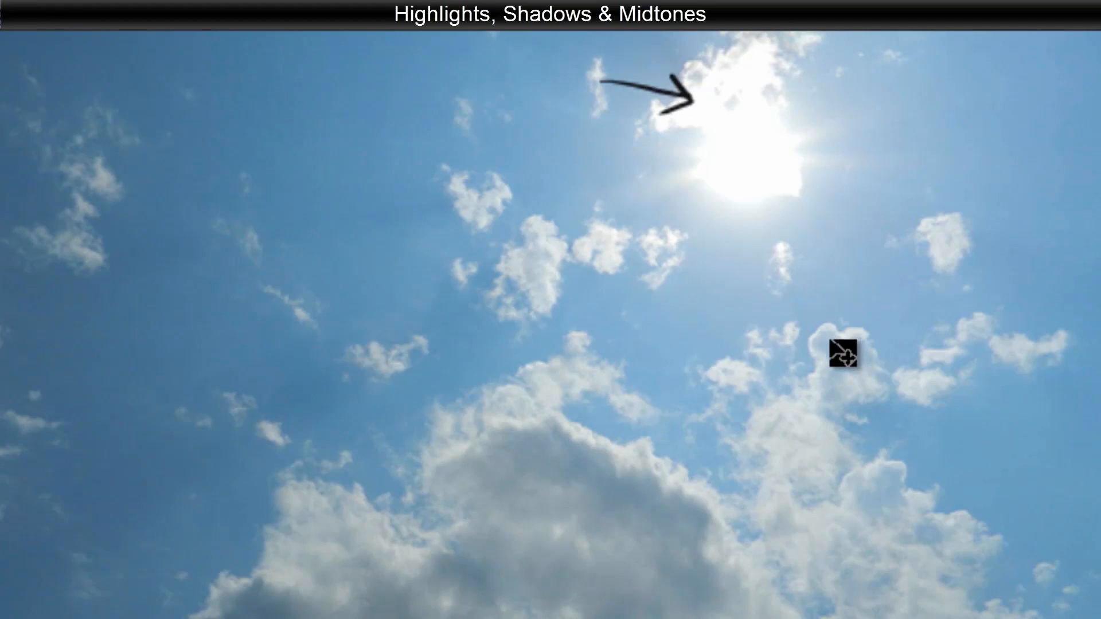
- Draw an arrow pointing at the crown of the cloud bank below the sun, and undo it
{"action": "left_click_drag", "start_coordinate": [916, 393], "coordinate": [853, 349]}
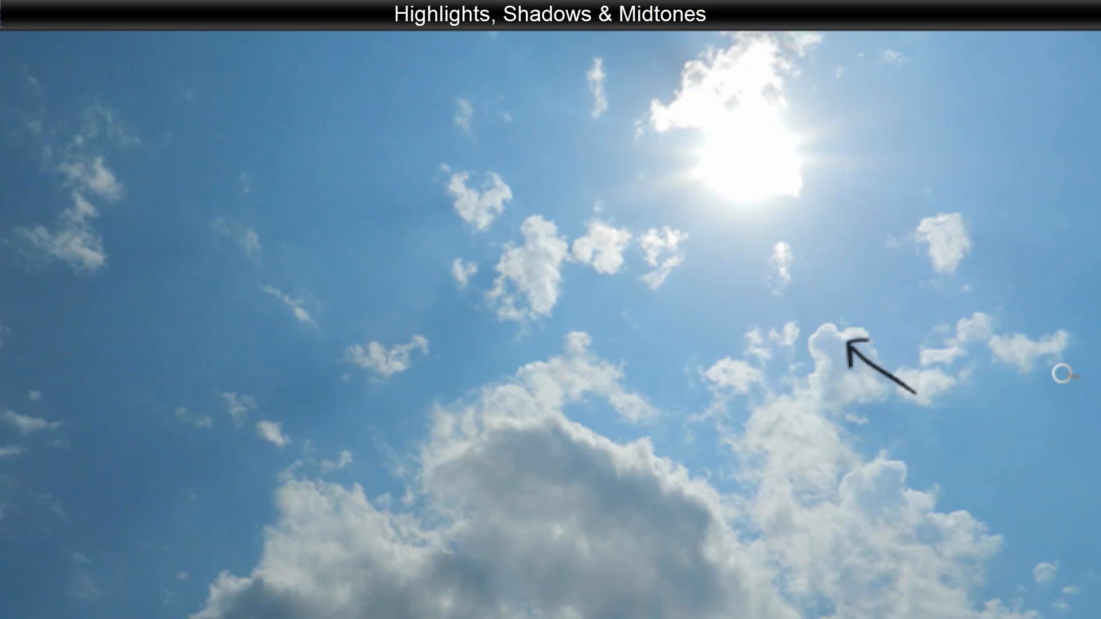
{"action": "key", "text": "ctrl+alt+z"}
{"action": "key", "text": "ctrl+alt+z"}
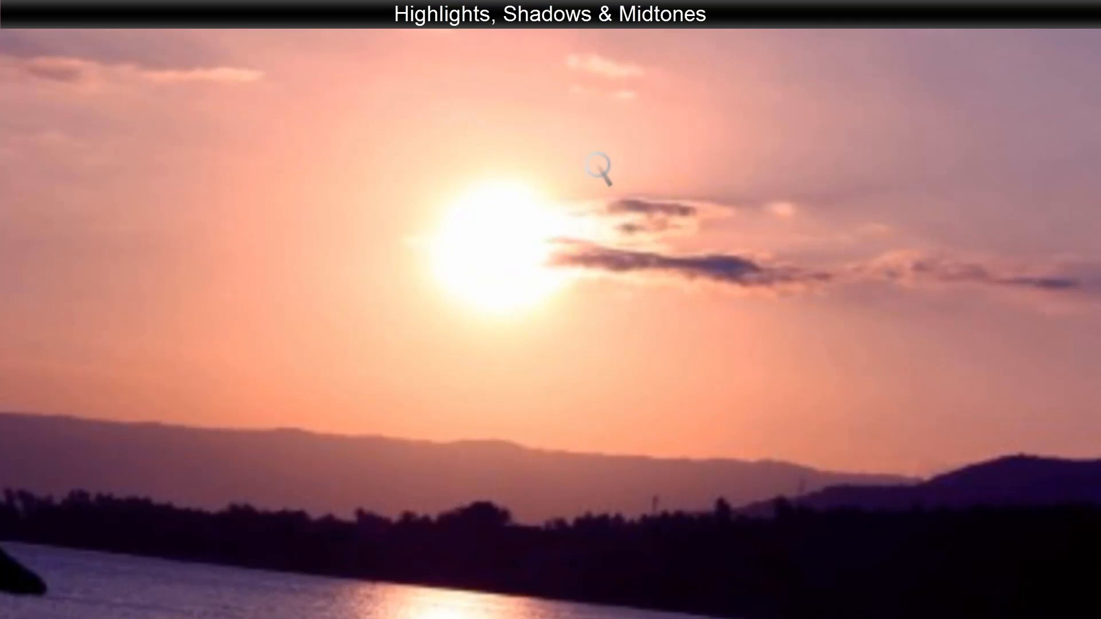
- On the sunset photo, draw arrows above and below the dark cloud's end beside the sun, and mark its far end
{"action": "mouse_move", "coordinate": [588, 135]}
{"action": "left_mouse_down"}
{"action": "mouse_move", "coordinate": [585, 222]}
{"action": "mouse_move", "coordinate": [612, 199]}
{"action": "left_mouse_up"}
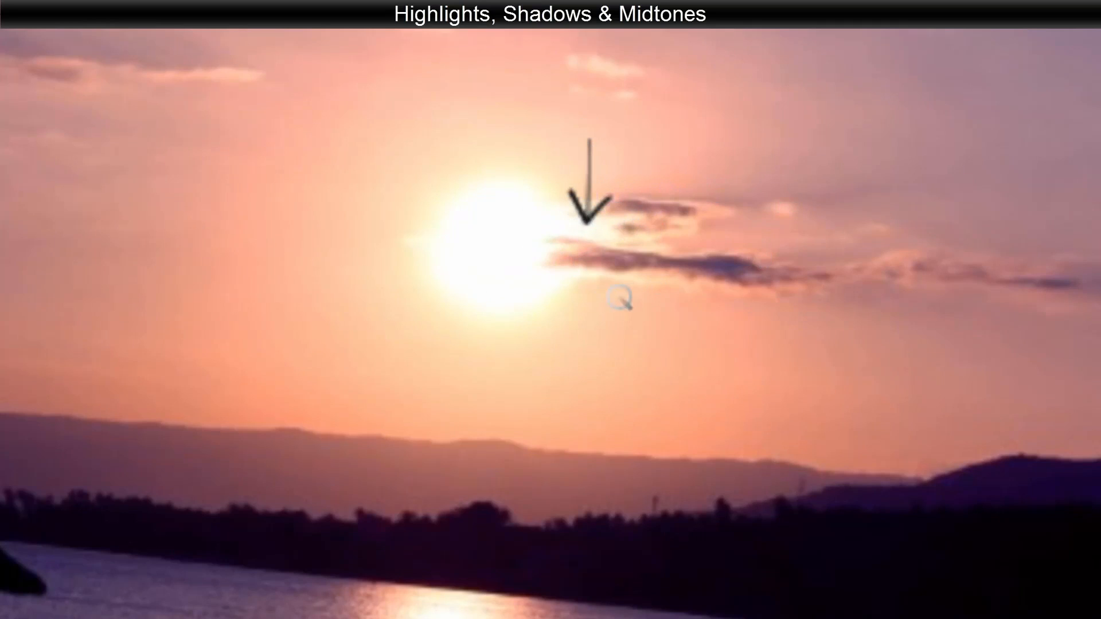
{"action": "mouse_move", "coordinate": [583, 315]}
{"action": "left_mouse_down"}
{"action": "mouse_move", "coordinate": [574, 275]}
{"action": "mouse_move", "coordinate": [600, 284]}
{"action": "left_mouse_up"}
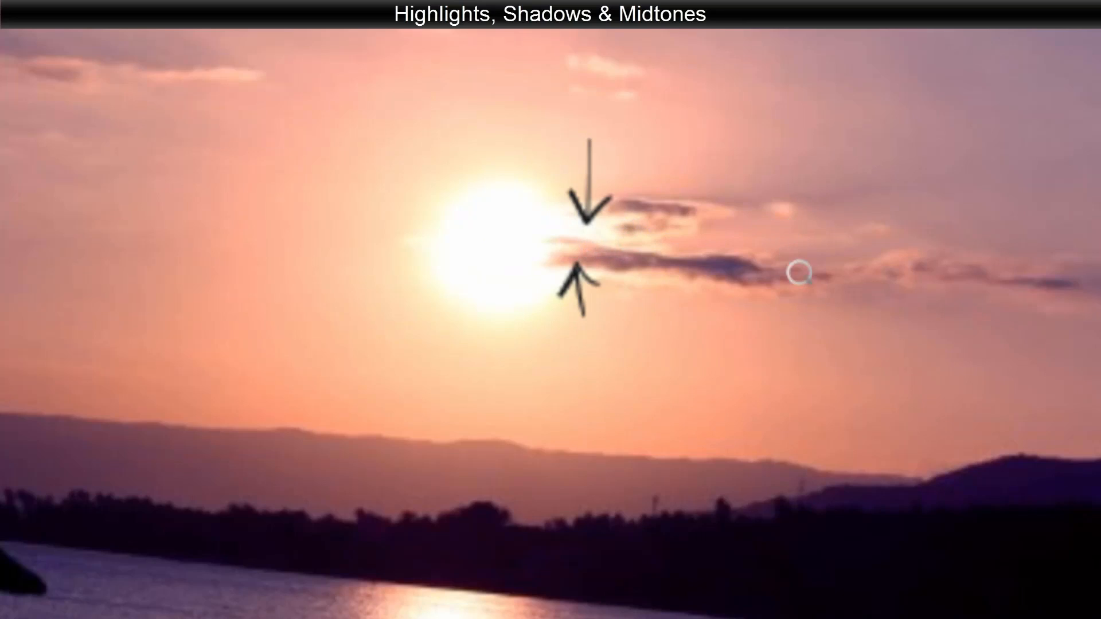
{"action": "mouse_move", "coordinate": [834, 232]}
{"action": "left_mouse_down"}
{"action": "mouse_move", "coordinate": [740, 263]}
{"action": "mouse_move", "coordinate": [751, 245]}
{"action": "mouse_move", "coordinate": [766, 275]}
{"action": "left_mouse_up"}
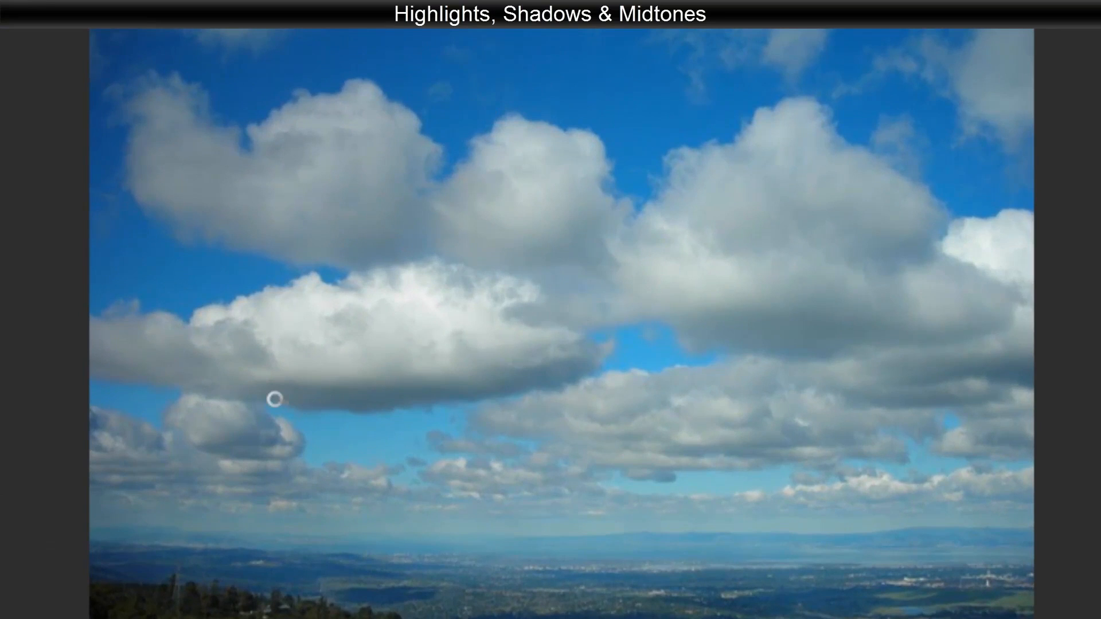
- On the landscape photo, outline the middle-left cloud's shaded underside and lit top, and sketch short strokes downwards from the sky above
{"action": "mouse_move", "coordinate": [275, 399]}
{"action": "left_mouse_down"}
{"action": "mouse_move", "coordinate": [447, 402]}
{"action": "mouse_move", "coordinate": [487, 389]}
{"action": "mouse_move", "coordinate": [270, 396]}
{"action": "left_mouse_up"}
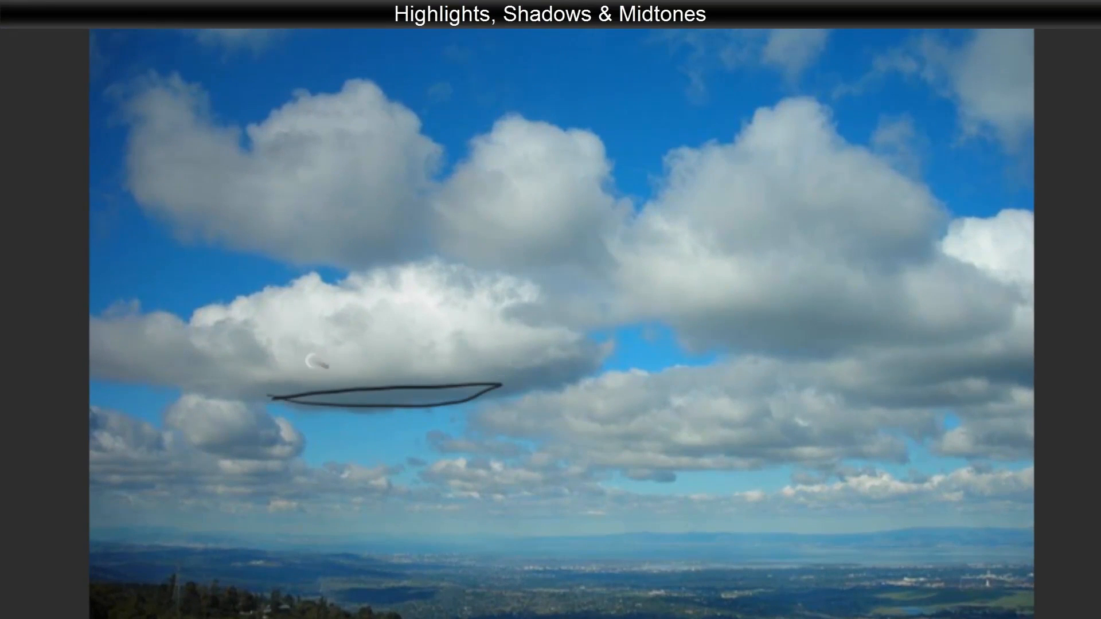
{"action": "mouse_move", "coordinate": [181, 369]}
{"action": "left_mouse_down"}
{"action": "mouse_move", "coordinate": [220, 311]}
{"action": "mouse_move", "coordinate": [374, 272]}
{"action": "mouse_move", "coordinate": [492, 277]}
{"action": "mouse_move", "coordinate": [570, 339]}
{"action": "left_mouse_up"}
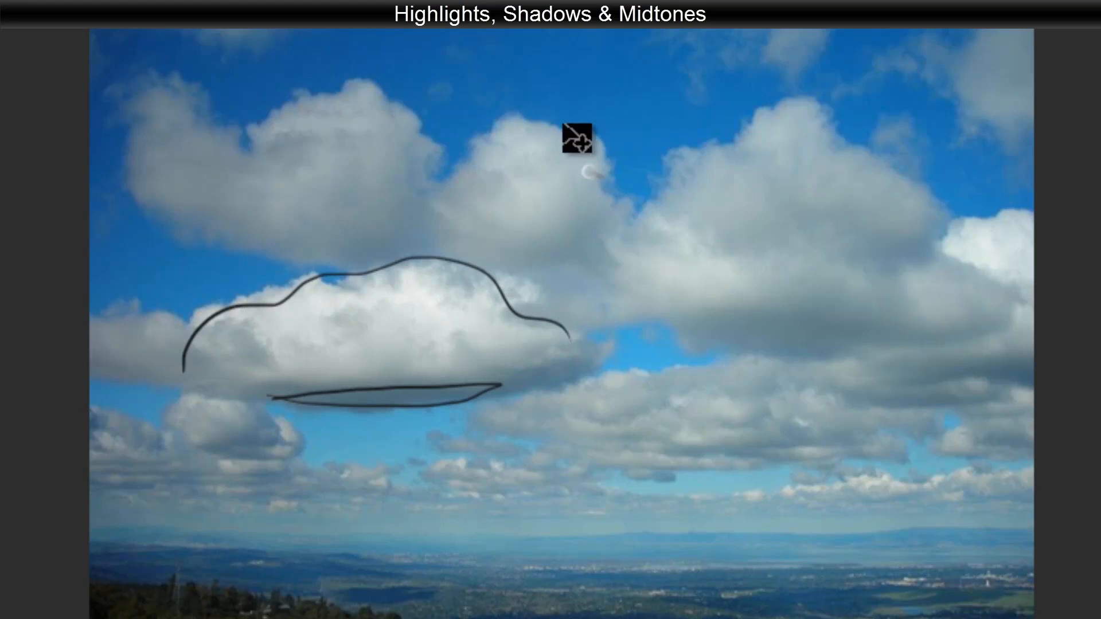
{"action": "left_click_drag", "start_coordinate": [549, 43], "coordinate": [477, 104]}
{"action": "left_click_drag", "start_coordinate": [542, 93], "coordinate": [537, 132]}
{"action": "left_click_drag", "start_coordinate": [601, 87], "coordinate": [603, 120]}
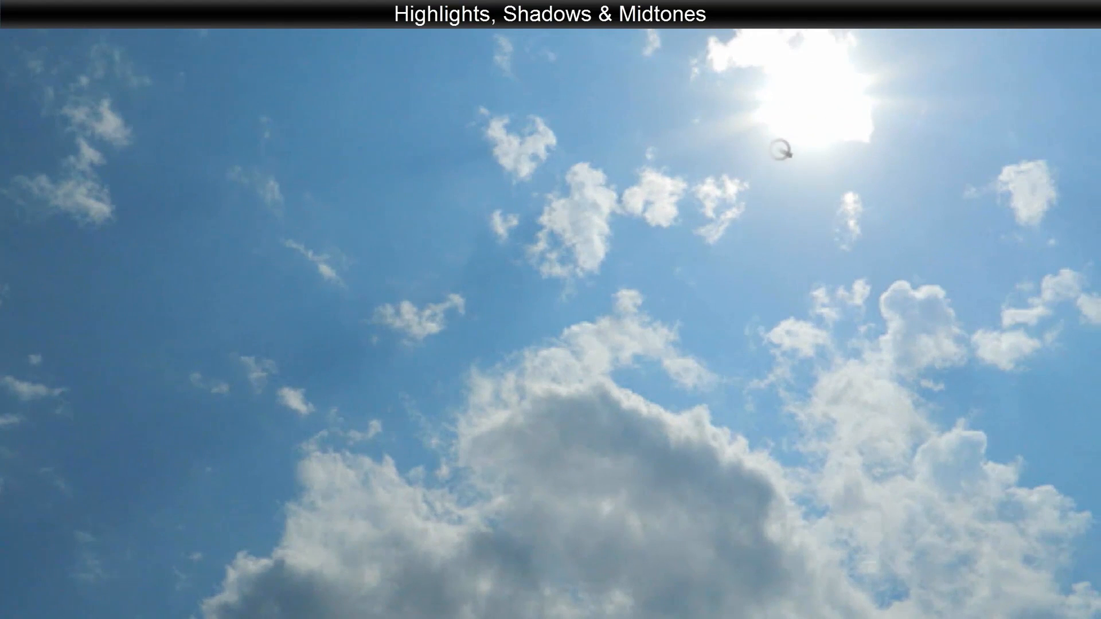
- Draw a long arrow from the sun to the large cloud's upper edge, and hatch its shaded area with six diagonal strokes
{"action": "left_click_drag", "start_coordinate": [817, 112], "coordinate": [659, 423]}
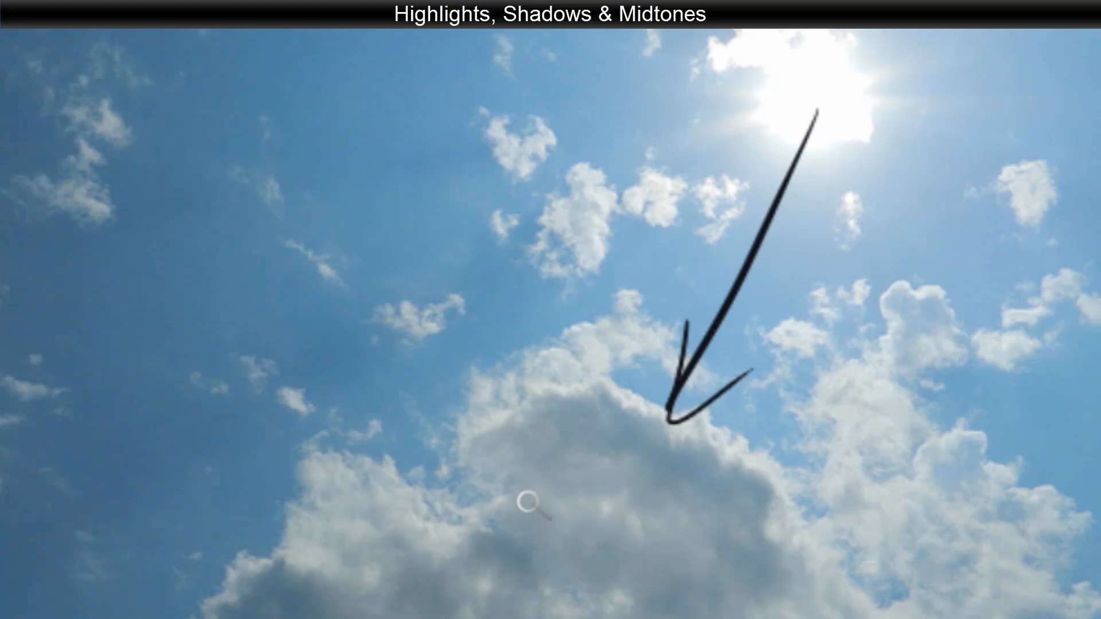
{"action": "left_click_drag", "start_coordinate": [476, 474], "coordinate": [575, 410]}
{"action": "left_click_drag", "start_coordinate": [469, 516], "coordinate": [620, 414]}
{"action": "left_click_drag", "start_coordinate": [498, 539], "coordinate": [665, 426]}
{"action": "left_click_drag", "start_coordinate": [476, 609], "coordinate": [709, 449]}
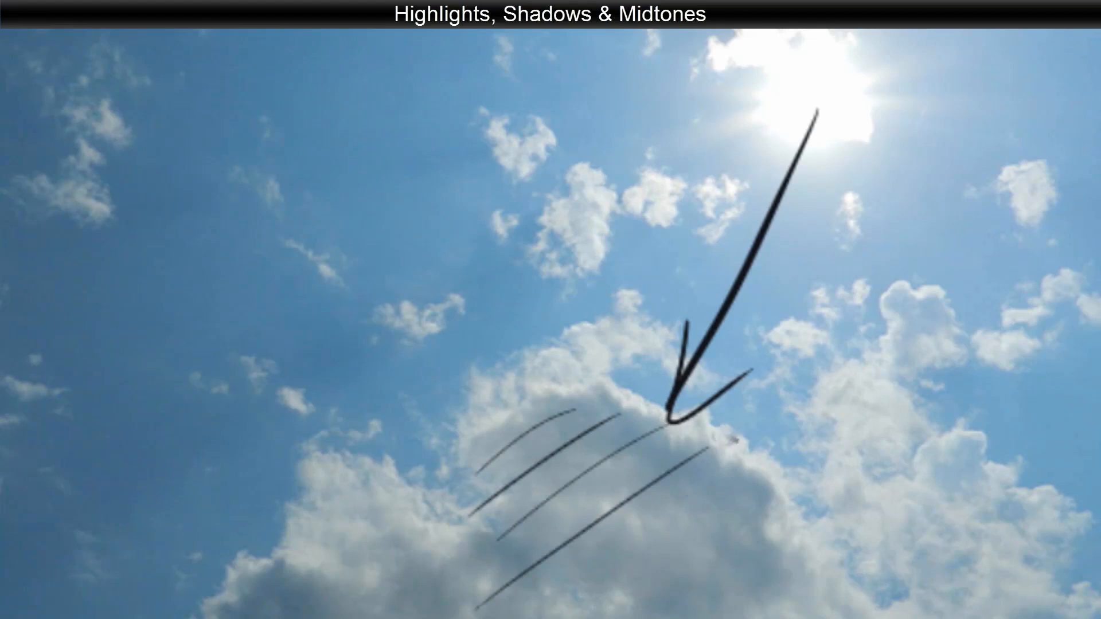
{"action": "left_click_drag", "start_coordinate": [544, 617], "coordinate": [730, 485]}
{"action": "left_click_drag", "start_coordinate": [653, 596], "coordinate": [767, 529]}
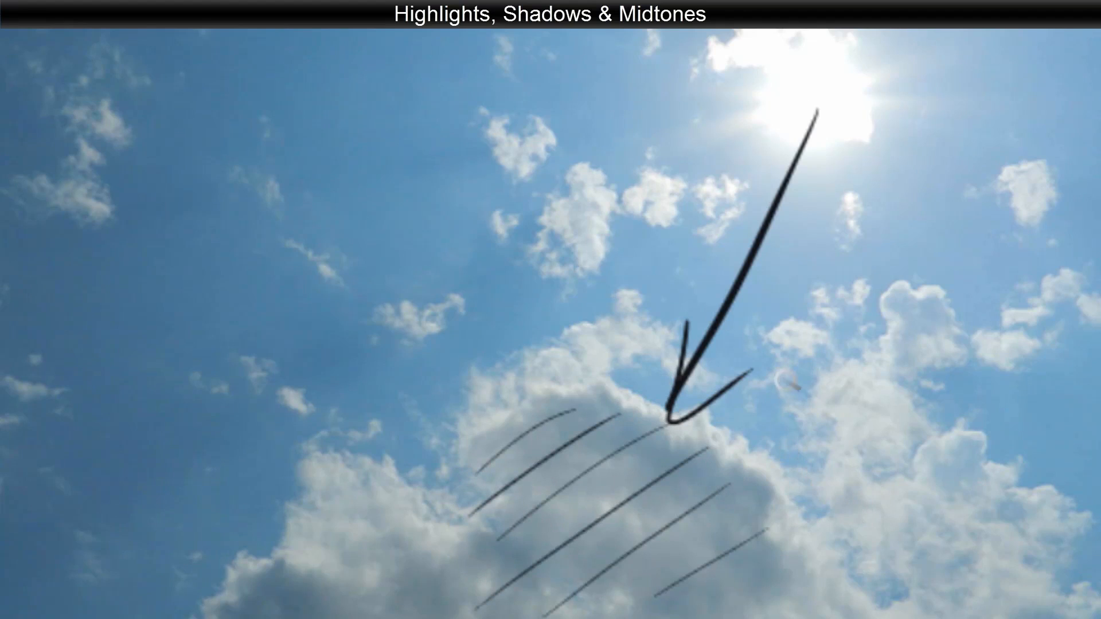
- Undo the hatching strokes on the large cloud and the arrow drawn from the sun
{"action": "key", "text": "ctrl+alt+z"}
{"action": "key", "text": "ctrl+alt+z"}
{"action": "key", "text": "ctrl+alt+z"}
{"action": "key", "text": "ctrl+alt+z"}
{"action": "key", "text": "ctrl+alt+z"}
{"action": "key", "text": "ctrl+alt+z"}
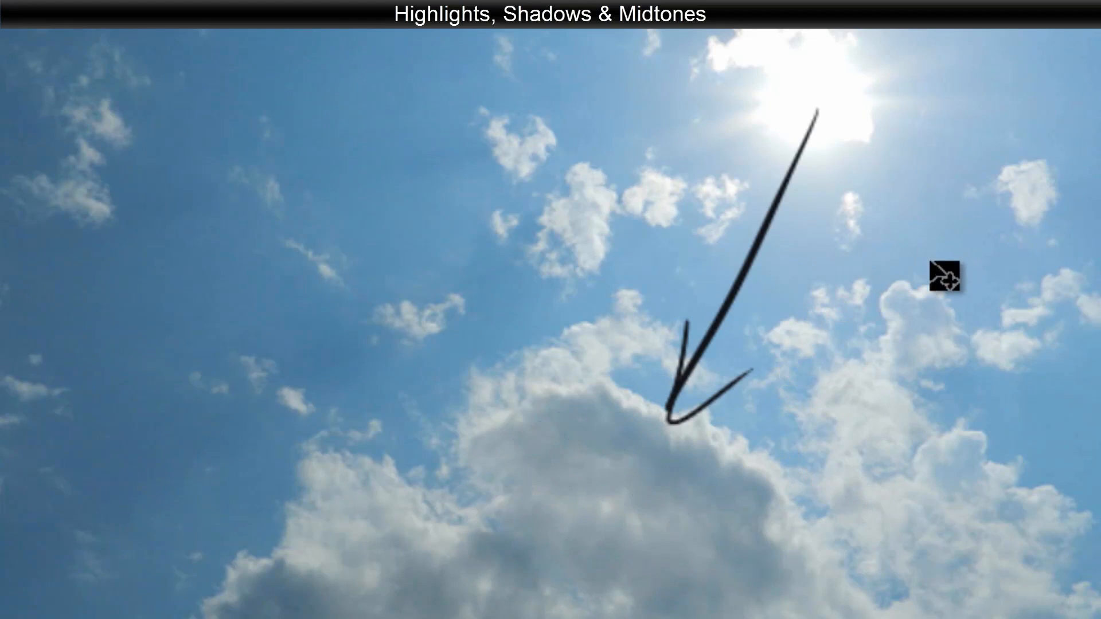
{"action": "left_click_drag", "start_coordinate": [793, 382], "coordinate": [825, 353]}
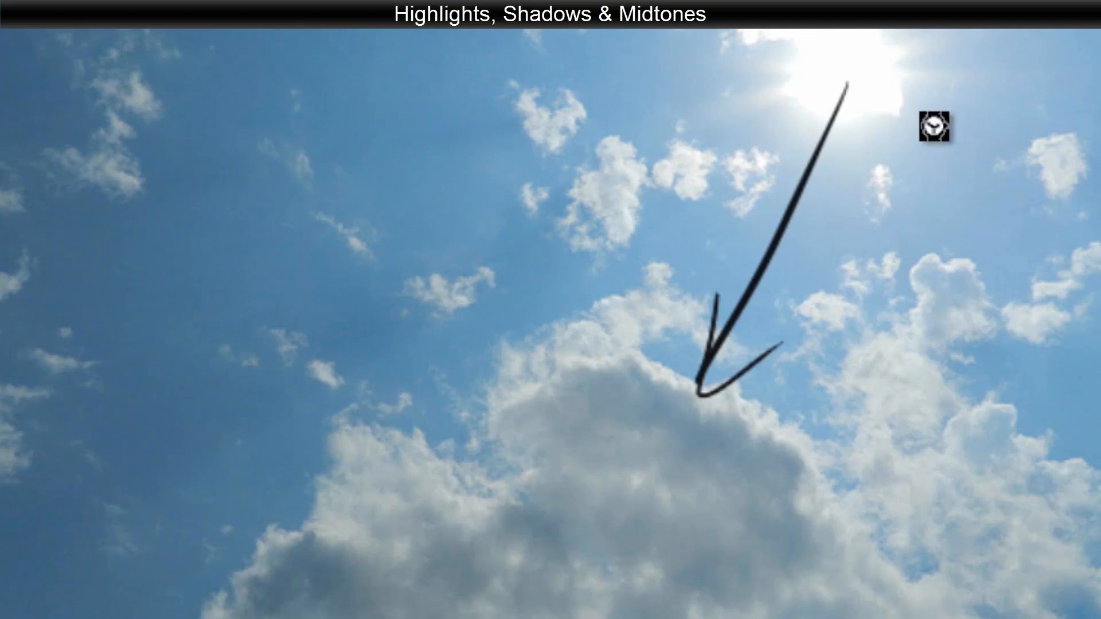
{"action": "key", "text": "ctrl+alt+z"}
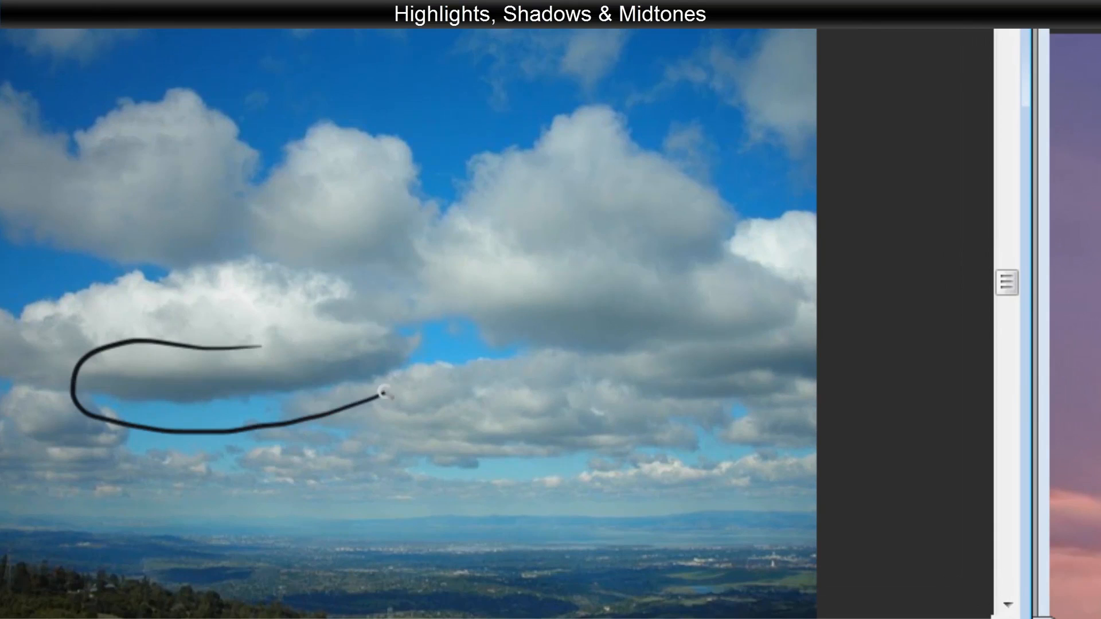
- Circle the middle-left cloud's shaded underside, show the palettes, and sample colours from the cloud shadows down to the distant land
{"action": "left_click_drag", "start_coordinate": [320, 340], "coordinate": [240, 348]}
{"action": "key", "text": "Tab"}
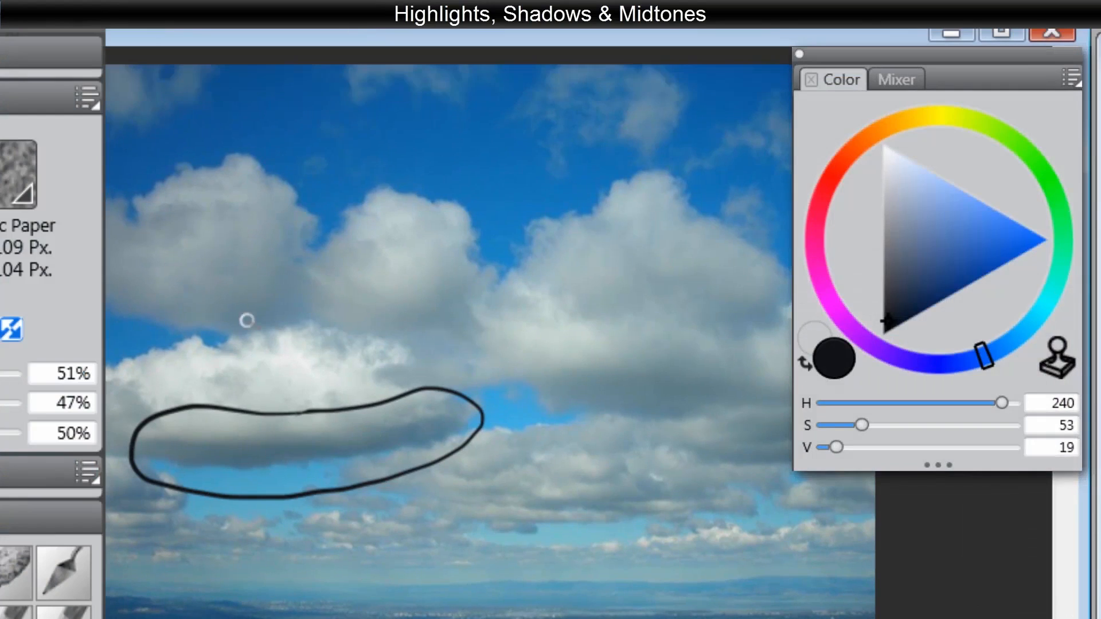
{"action": "left_click", "coordinate": [270, 437], "text": "alt"}
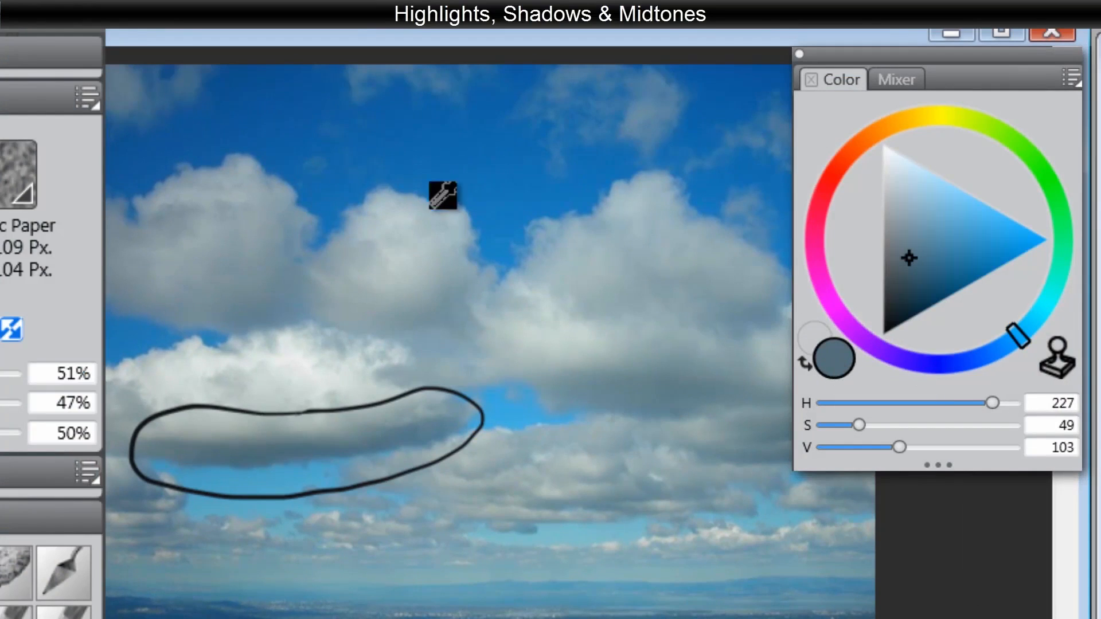
{"action": "left_click_drag", "start_coordinate": [523, 395], "coordinate": [527, 405]}
{"action": "left_click_drag", "start_coordinate": [423, 444], "coordinate": [418, 605]}
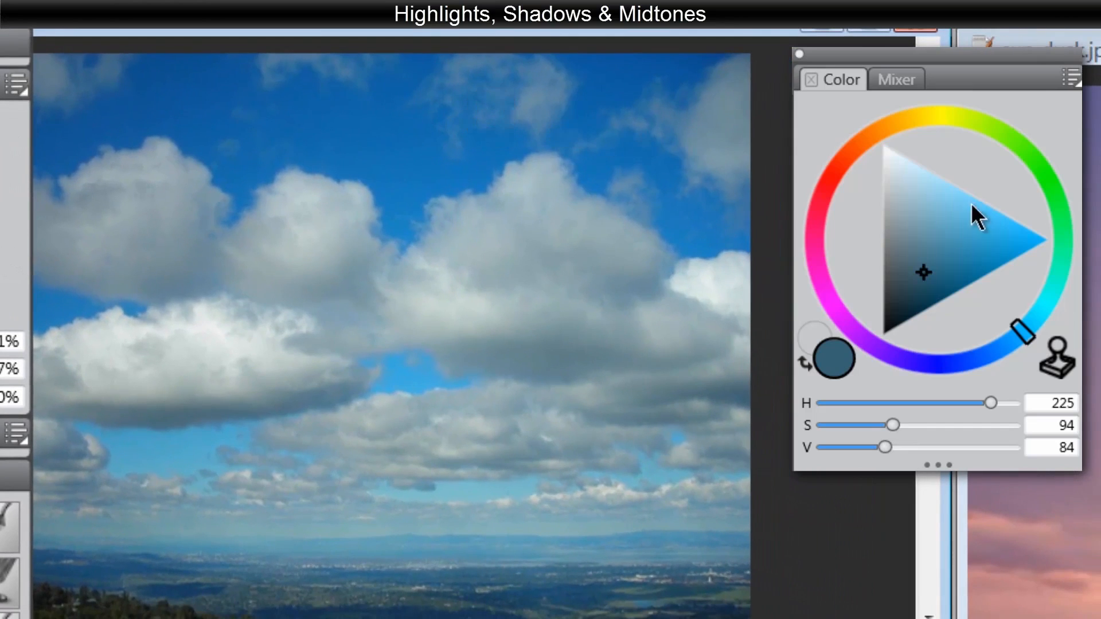
- Choose white and draw a sun circle, an arrow bouncing off the ground to the left cloud's underside, and an arrow to its top
{"action": "left_click_drag", "start_coordinate": [971, 203], "coordinate": [883, 143]}
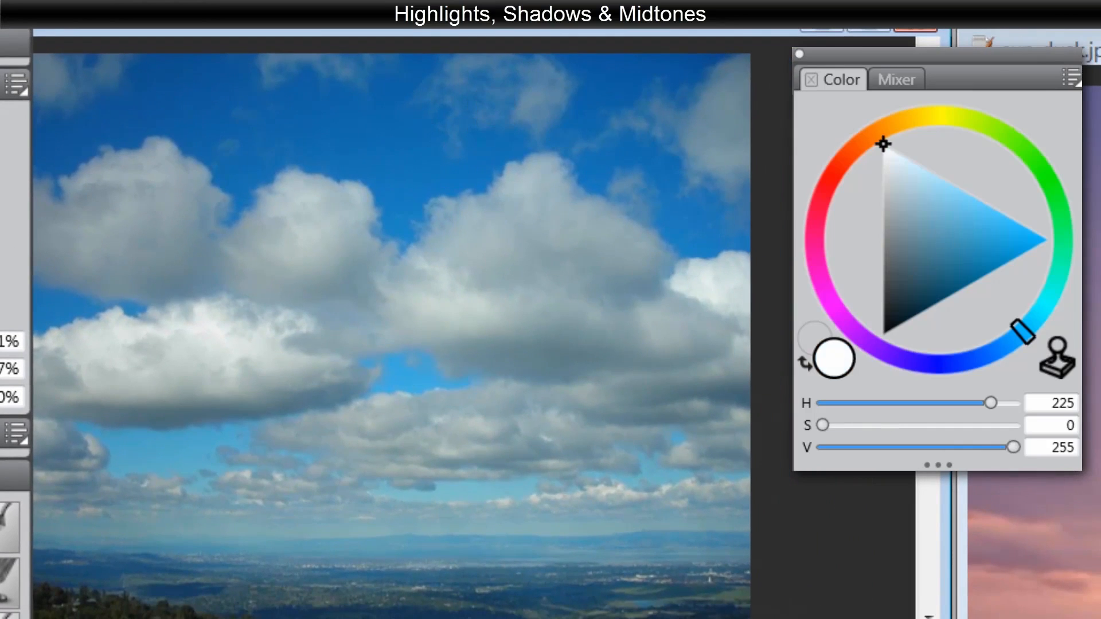
{"action": "mouse_move", "coordinate": [415, 90]}
{"action": "left_mouse_down"}
{"action": "mouse_move", "coordinate": [437, 134]}
{"action": "mouse_move", "coordinate": [453, 118]}
{"action": "mouse_move", "coordinate": [238, 613]}
{"action": "mouse_move", "coordinate": [223, 480]}
{"action": "left_mouse_up"}
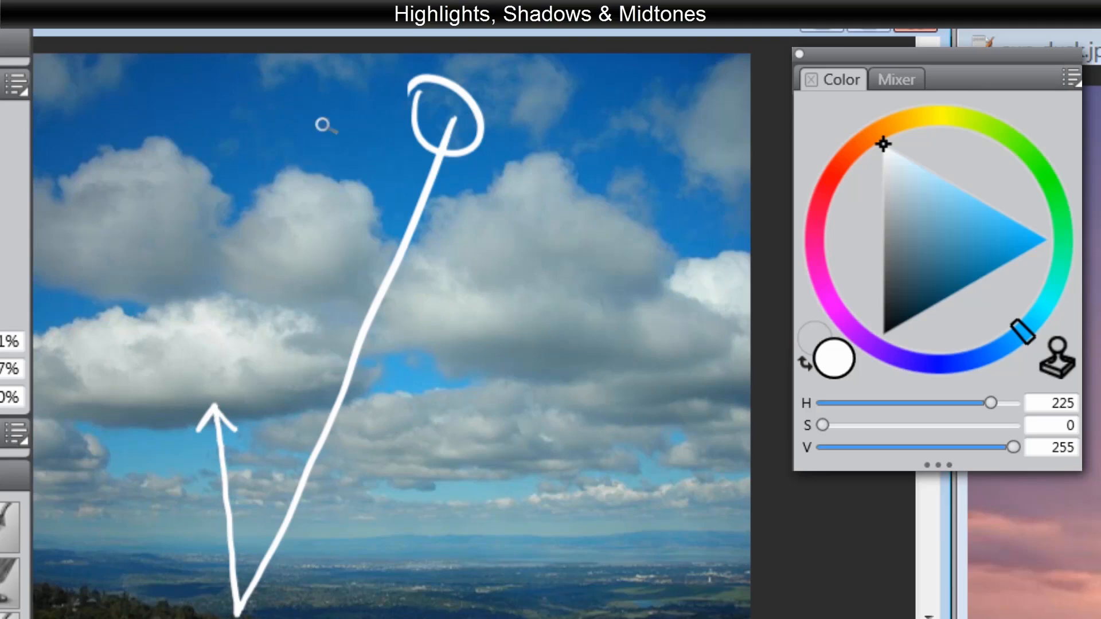
{"action": "left_click_drag", "start_coordinate": [414, 127], "coordinate": [230, 320]}
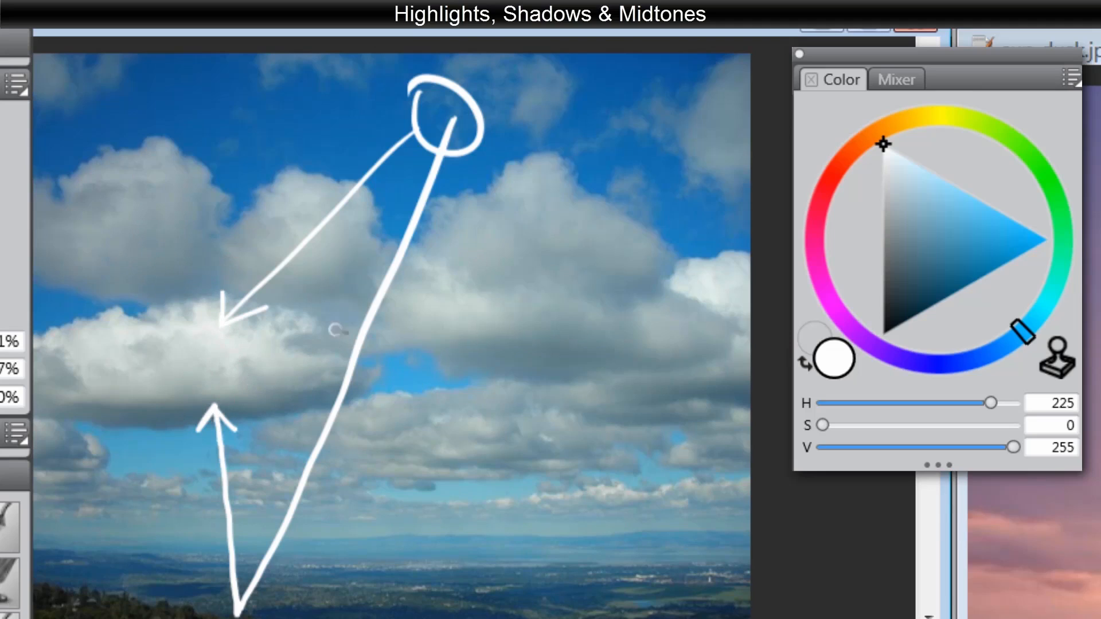
{"action": "left_click_drag", "start_coordinate": [520, 250], "coordinate": [644, 347]}
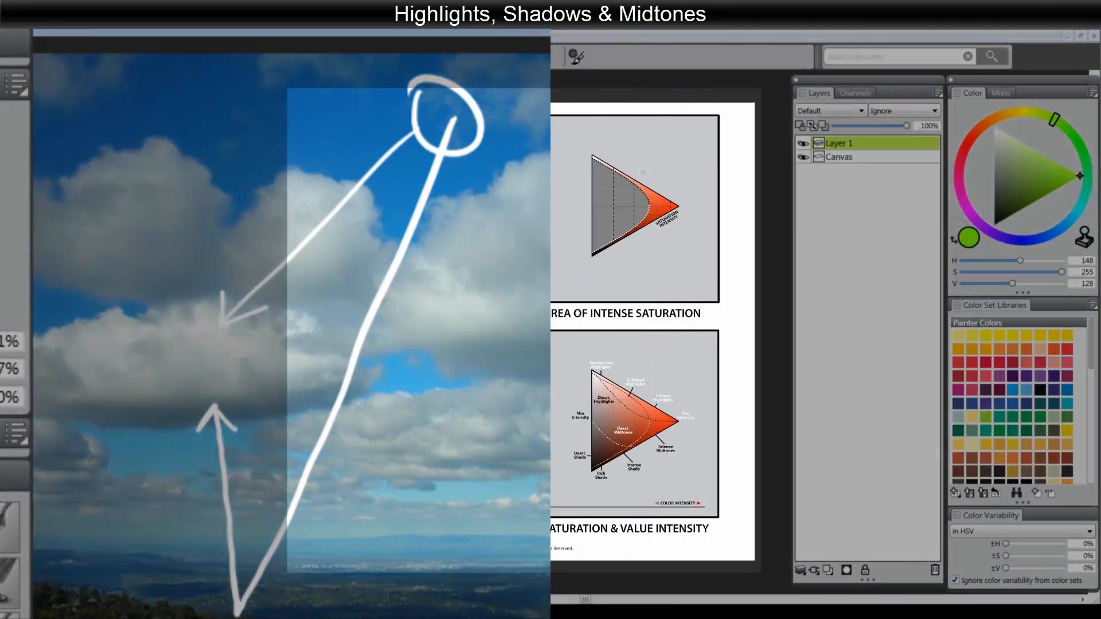
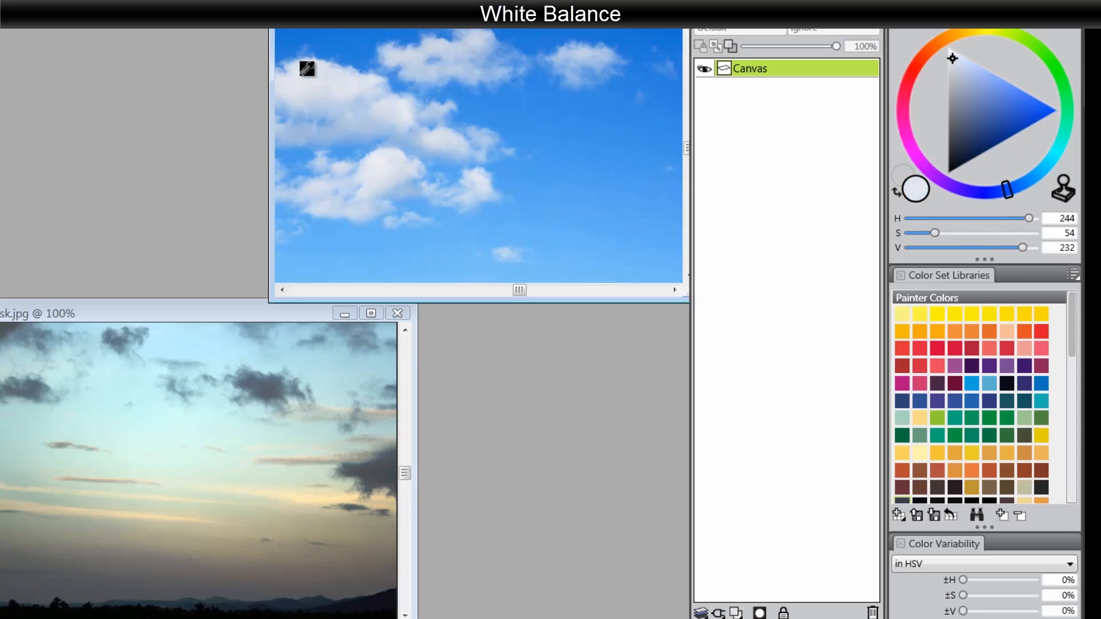
- Activate the dusk photo and sample colours across its pale yellow cloud bands
{"action": "left_click", "coordinate": [214, 321]}
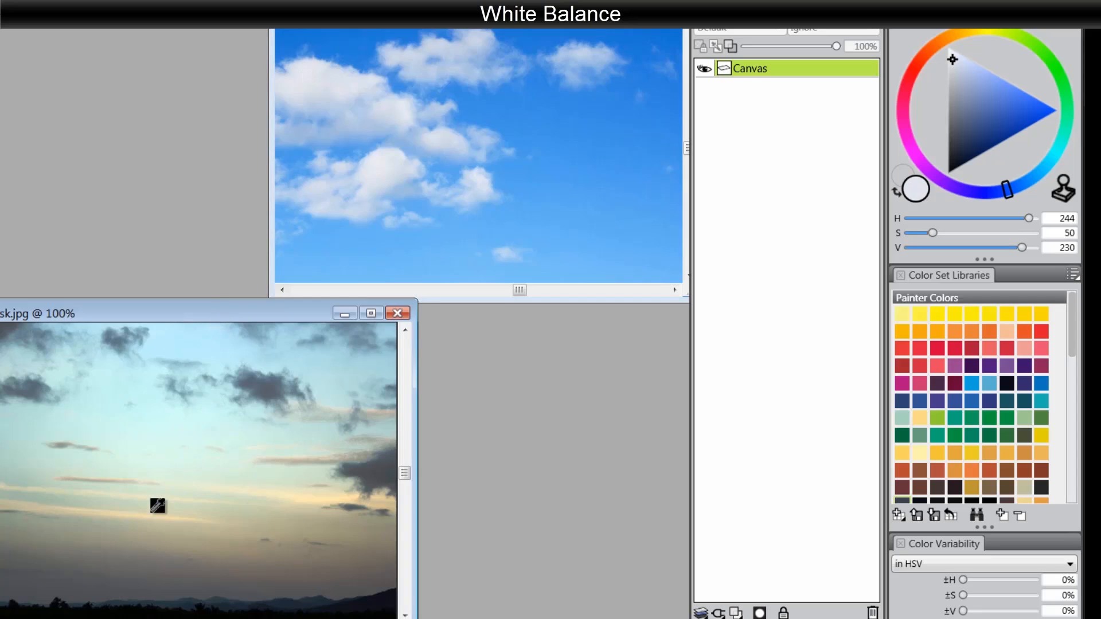
{"action": "left_click_drag", "start_coordinate": [150, 513], "coordinate": [294, 482]}
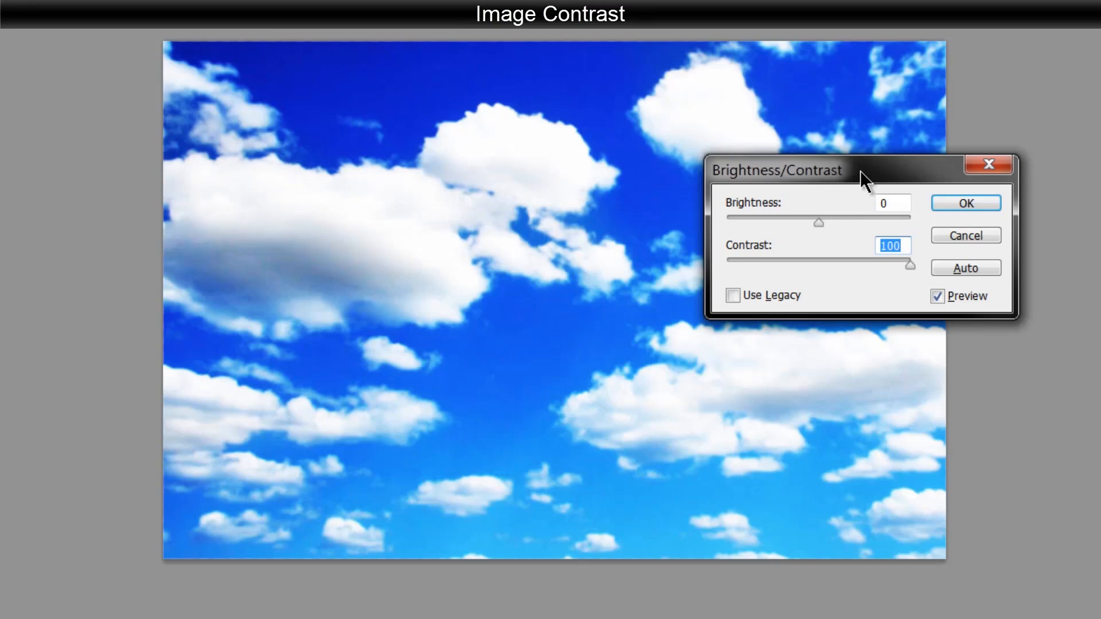
- Move the Brightness/Contrast dialog below the photo, and sweep Contrast down to its minimum and back up to its maximum
{"action": "left_click_drag", "start_coordinate": [859, 168], "coordinate": [608, 594]}
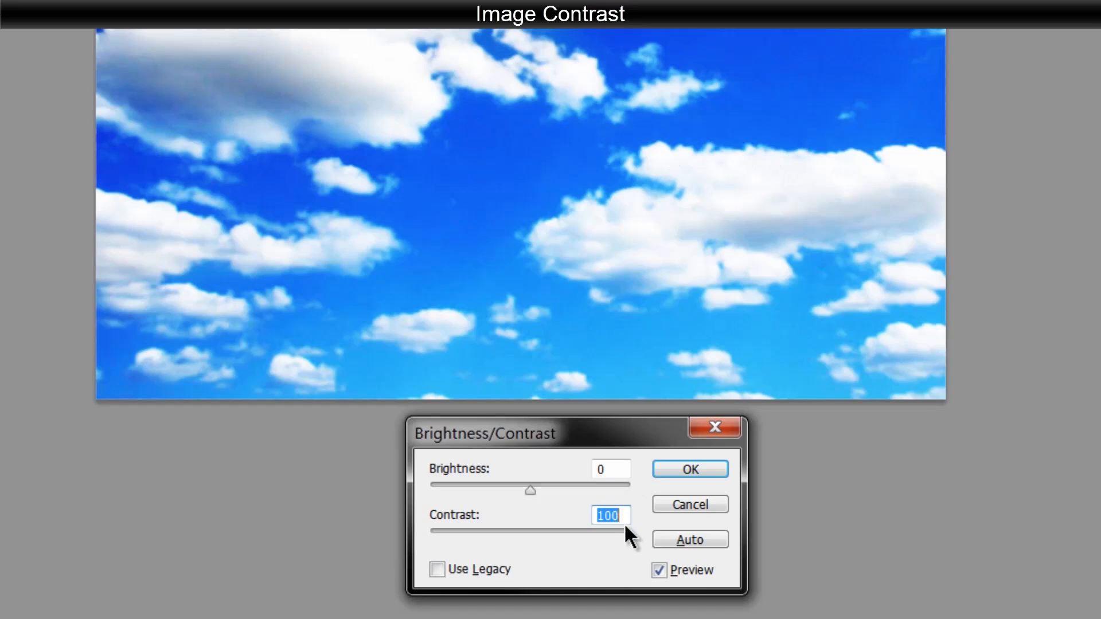
{"action": "left_click_drag", "start_coordinate": [577, 540], "coordinate": [422, 536]}
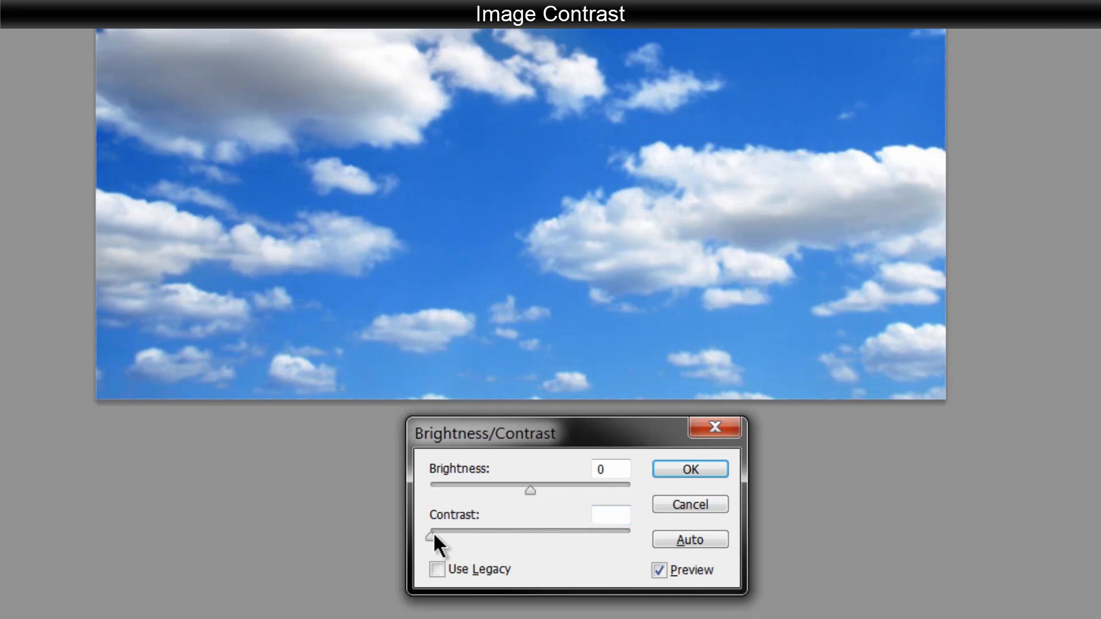
{"action": "left_click_drag", "start_coordinate": [432, 533], "coordinate": [639, 535]}
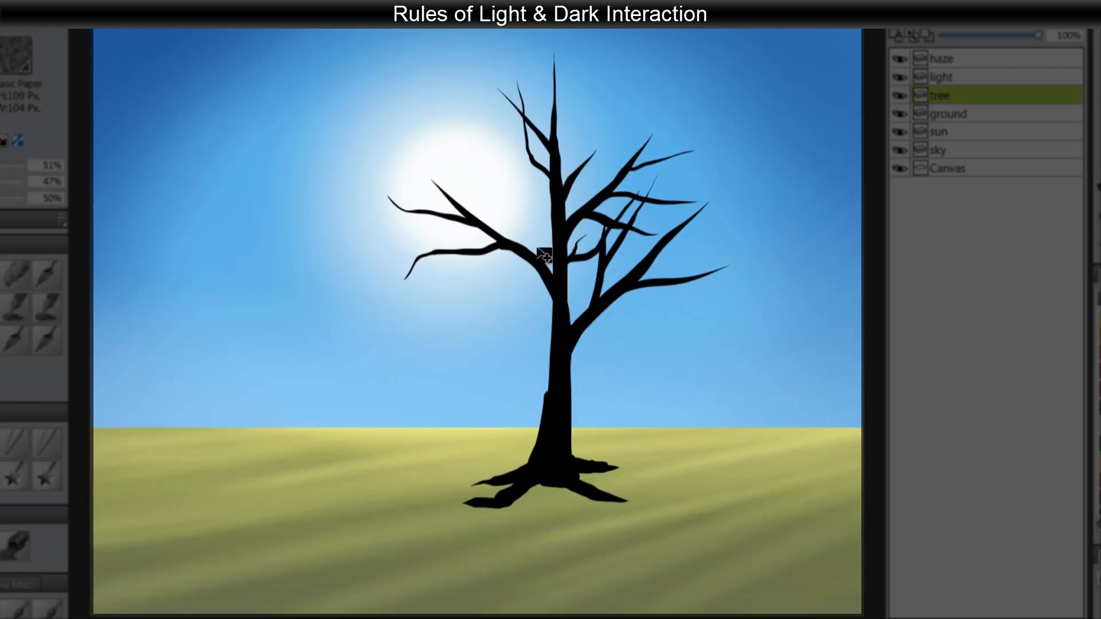
- Try airbrushing a warm glow on the light layer over the branches in front of the sun, and undo it
{"action": "left_click", "coordinate": [946, 76]}
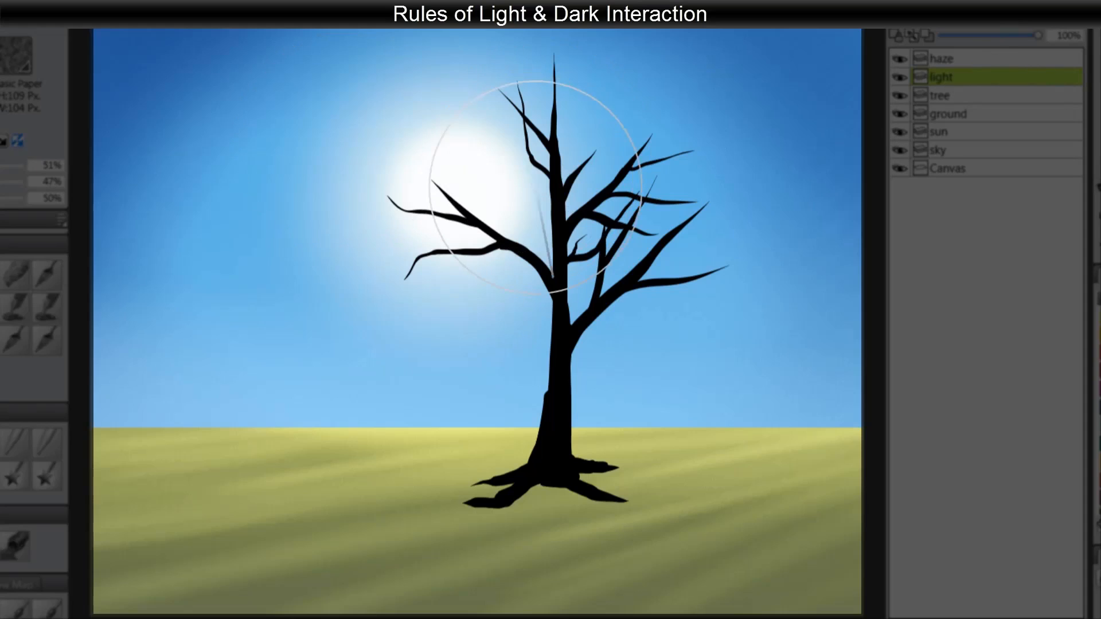
{"action": "mouse_move", "coordinate": [467, 198]}
{"action": "left_mouse_down"}
{"action": "mouse_move", "coordinate": [443, 206]}
{"action": "mouse_move", "coordinate": [483, 210]}
{"action": "mouse_move", "coordinate": [462, 208]}
{"action": "mouse_move", "coordinate": [465, 192]}
{"action": "mouse_move", "coordinate": [447, 204]}
{"action": "mouse_move", "coordinate": [439, 192]}
{"action": "mouse_move", "coordinate": [454, 192]}
{"action": "mouse_move", "coordinate": [451, 209]}
{"action": "mouse_move", "coordinate": [477, 199]}
{"action": "left_mouse_up"}
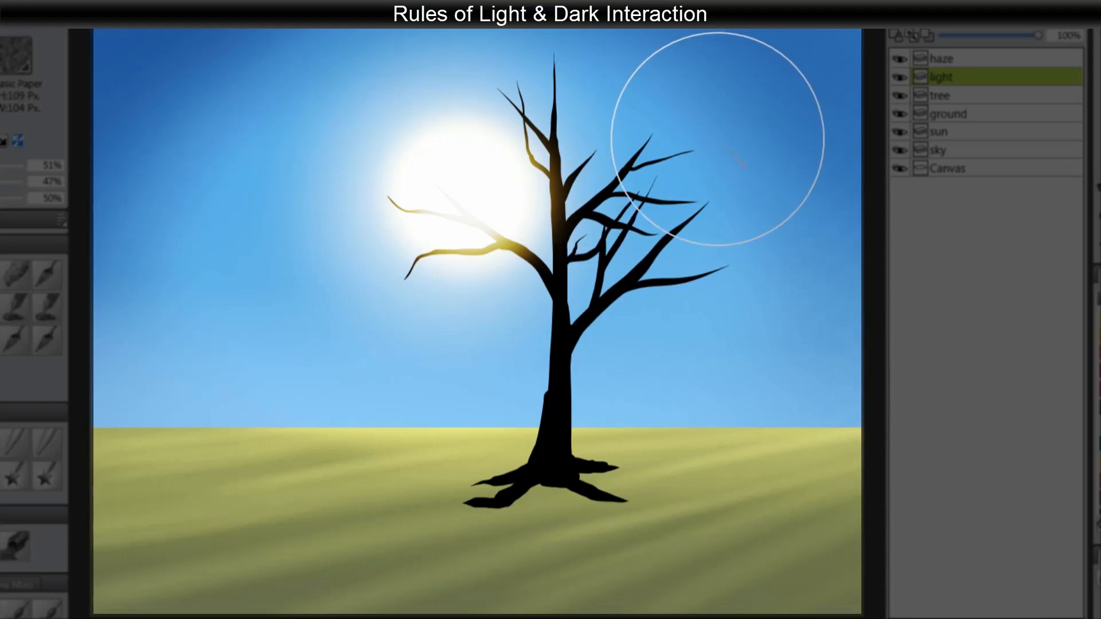
{"action": "mouse_move", "coordinate": [546, 337]}
{"action": "left_mouse_down"}
{"action": "mouse_move", "coordinate": [512, 366]}
{"action": "mouse_move", "coordinate": [559, 327]}
{"action": "left_mouse_up"}
{"action": "key", "text": "ctrl+z"}
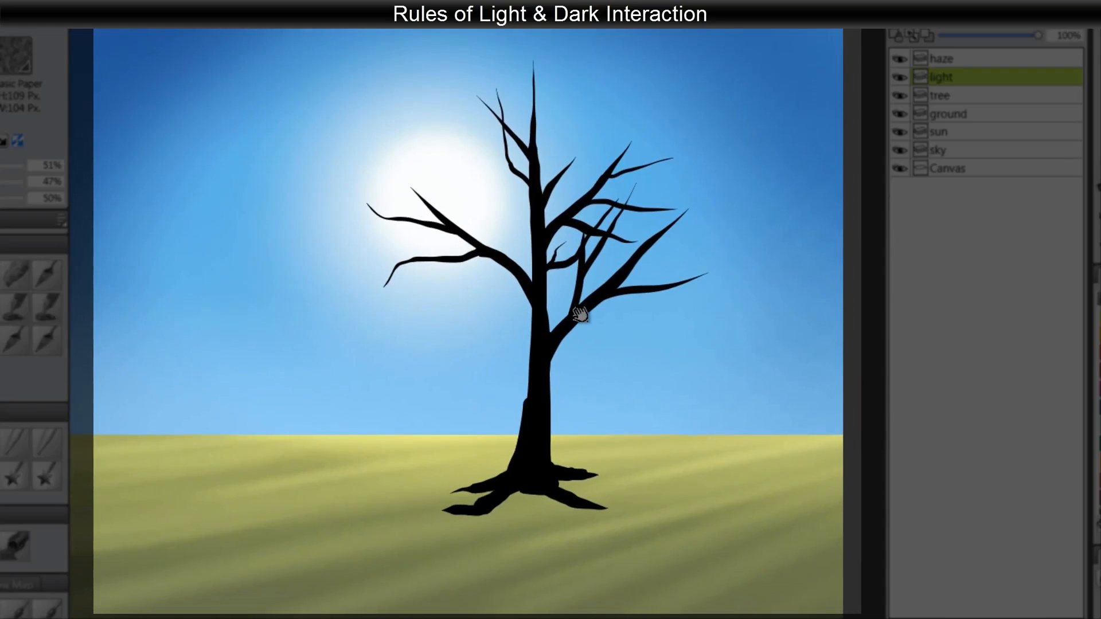
- Hide the tree, try strokes on the haze layer beside the sun, undo them, and show the tree again
{"action": "left_click", "coordinate": [900, 95]}
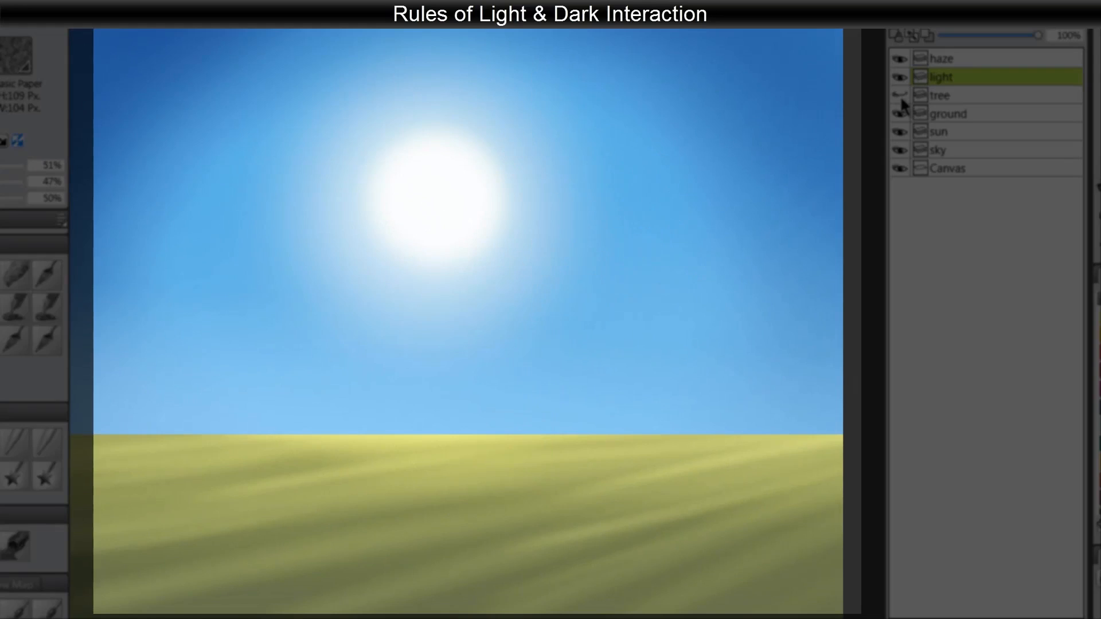
{"action": "left_click", "coordinate": [949, 60]}
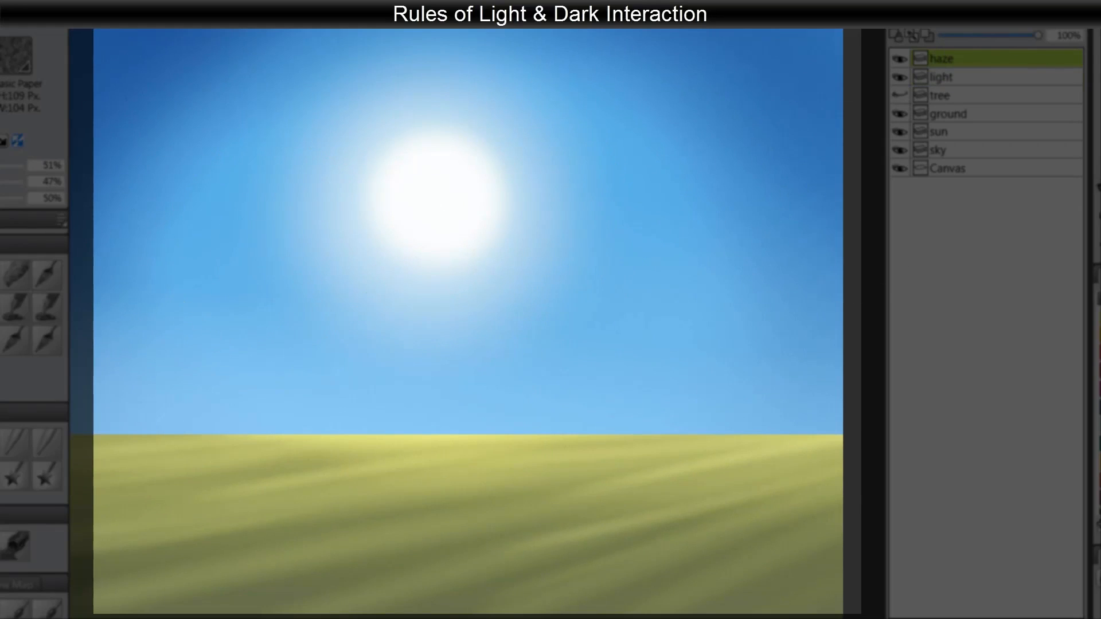
{"action": "mouse_move", "coordinate": [508, 184]}
{"action": "left_mouse_down"}
{"action": "mouse_move", "coordinate": [497, 197]}
{"action": "mouse_move", "coordinate": [356, 189]}
{"action": "mouse_move", "coordinate": [319, 209]}
{"action": "mouse_move", "coordinate": [500, 255]}
{"action": "left_mouse_up"}
{"action": "key", "text": "ctrl+z"}
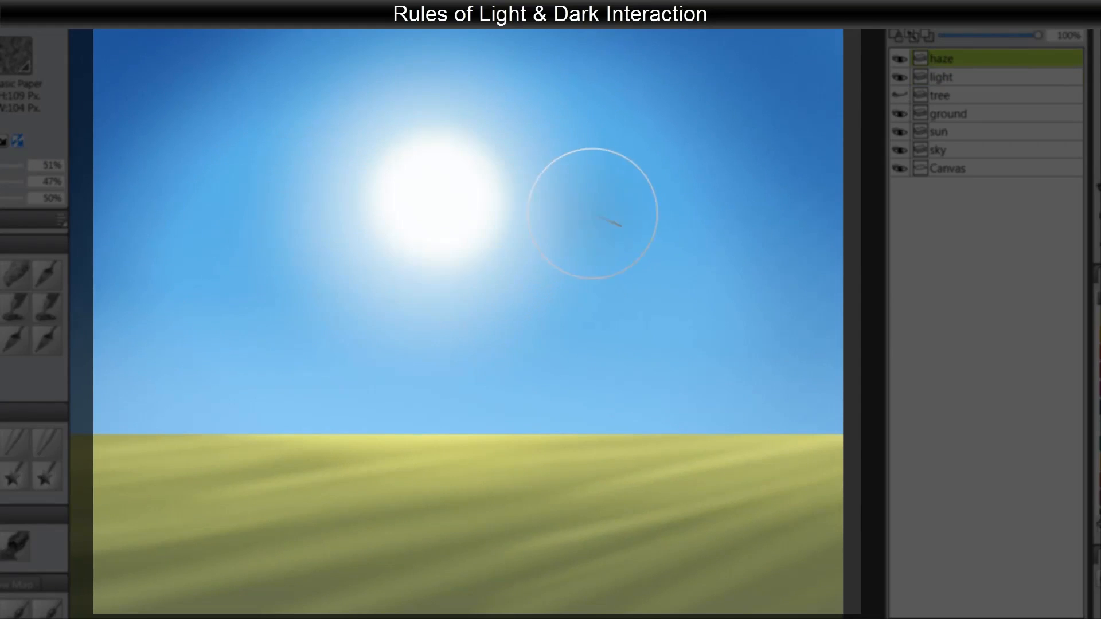
{"action": "mouse_move", "coordinate": [592, 208]}
{"action": "left_mouse_down"}
{"action": "mouse_move", "coordinate": [275, 266]}
{"action": "mouse_move", "coordinate": [490, 245]}
{"action": "mouse_move", "coordinate": [585, 155]}
{"action": "mouse_move", "coordinate": [553, 81]}
{"action": "mouse_move", "coordinate": [762, 89]}
{"action": "mouse_move", "coordinate": [618, 135]}
{"action": "mouse_move", "coordinate": [696, 174]}
{"action": "mouse_move", "coordinate": [781, 103]}
{"action": "mouse_move", "coordinate": [524, 153]}
{"action": "mouse_move", "coordinate": [402, 220]}
{"action": "mouse_move", "coordinate": [250, 236]}
{"action": "mouse_move", "coordinate": [180, 177]}
{"action": "mouse_move", "coordinate": [190, 18]}
{"action": "mouse_move", "coordinate": [273, 80]}
{"action": "mouse_move", "coordinate": [184, 24]}
{"action": "mouse_move", "coordinate": [199, 236]}
{"action": "mouse_move", "coordinate": [531, 280]}
{"action": "mouse_move", "coordinate": [609, 209]}
{"action": "mouse_move", "coordinate": [715, 201]}
{"action": "mouse_move", "coordinate": [829, 213]}
{"action": "mouse_move", "coordinate": [893, 323]}
{"action": "left_mouse_up"}
{"action": "key", "text": "ctrl+z"}
{"action": "left_click", "coordinate": [900, 96]}
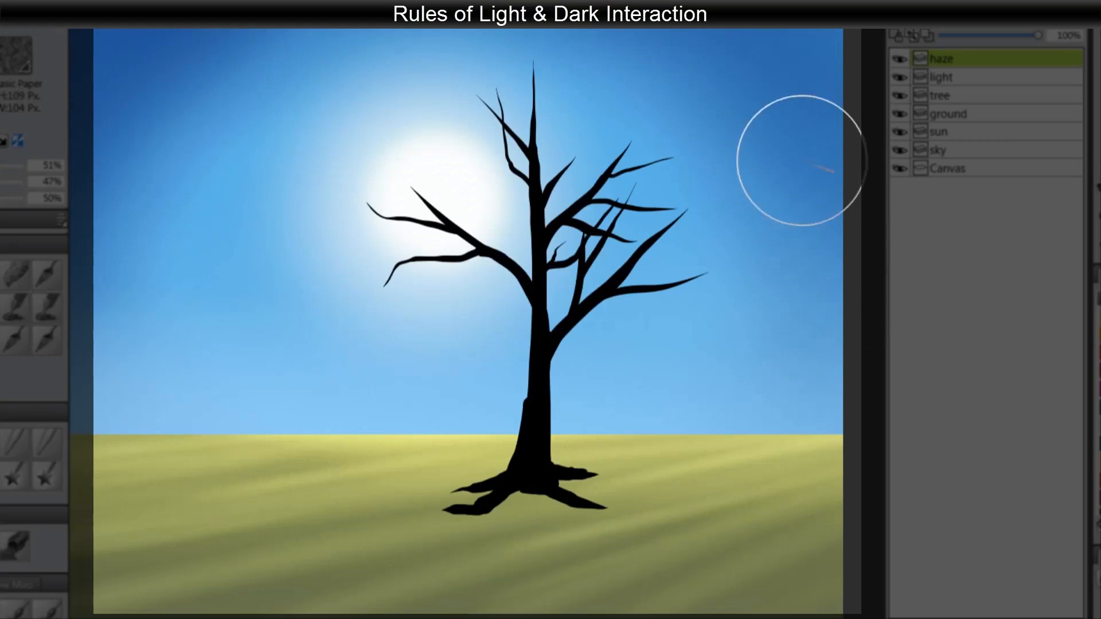
- On the tree layer, paint orange-brown light along the sun-facing side of the trunk, the roots and the large left branch
{"action": "left_click", "coordinate": [948, 95]}
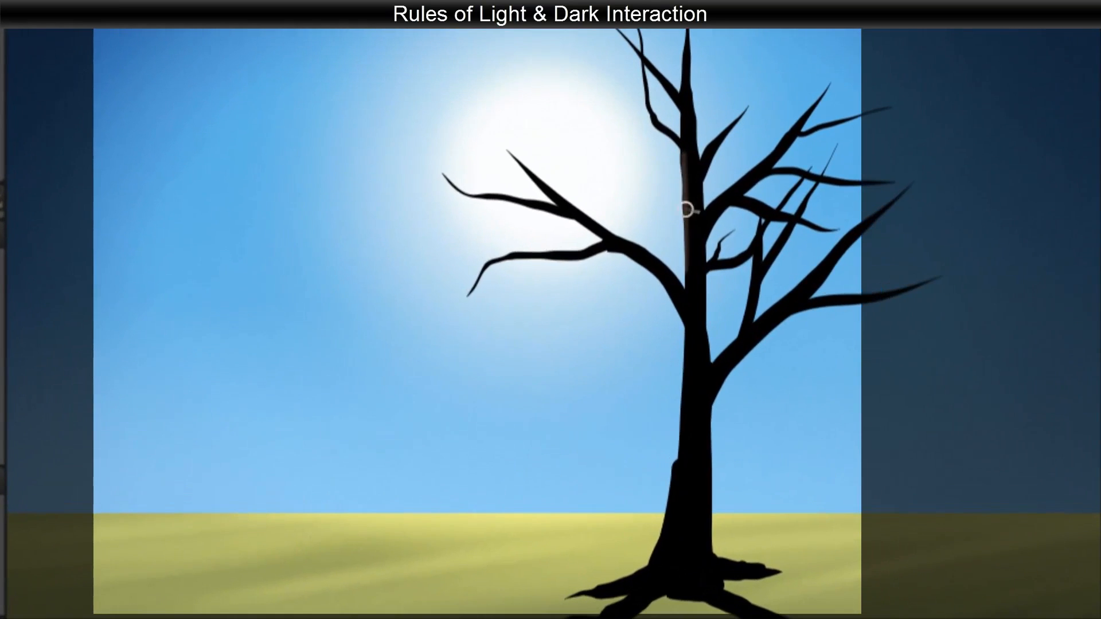
{"action": "left_click_drag", "start_coordinate": [687, 210], "coordinate": [689, 272]}
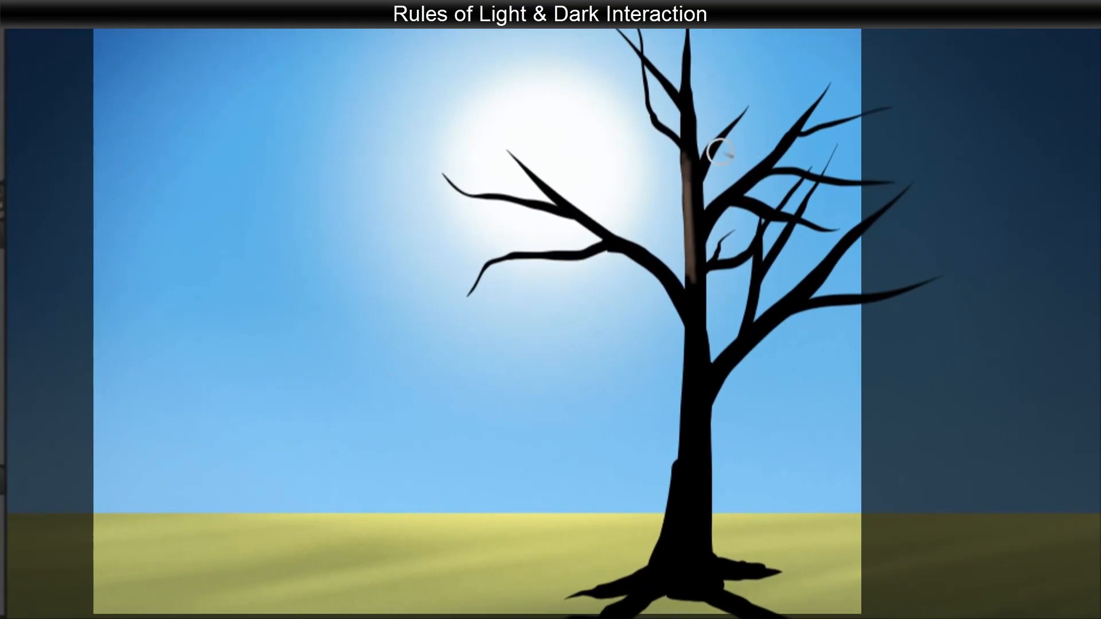
{"action": "mouse_move", "coordinate": [679, 156]}
{"action": "left_mouse_down"}
{"action": "mouse_move", "coordinate": [694, 371]}
{"action": "mouse_move", "coordinate": [685, 289]}
{"action": "mouse_move", "coordinate": [684, 470]}
{"action": "mouse_move", "coordinate": [653, 542]}
{"action": "mouse_move", "coordinate": [666, 520]}
{"action": "mouse_move", "coordinate": [667, 535]}
{"action": "mouse_move", "coordinate": [637, 572]}
{"action": "mouse_move", "coordinate": [585, 584]}
{"action": "mouse_move", "coordinate": [610, 605]}
{"action": "mouse_move", "coordinate": [630, 592]}
{"action": "mouse_move", "coordinate": [605, 610]}
{"action": "left_mouse_up"}
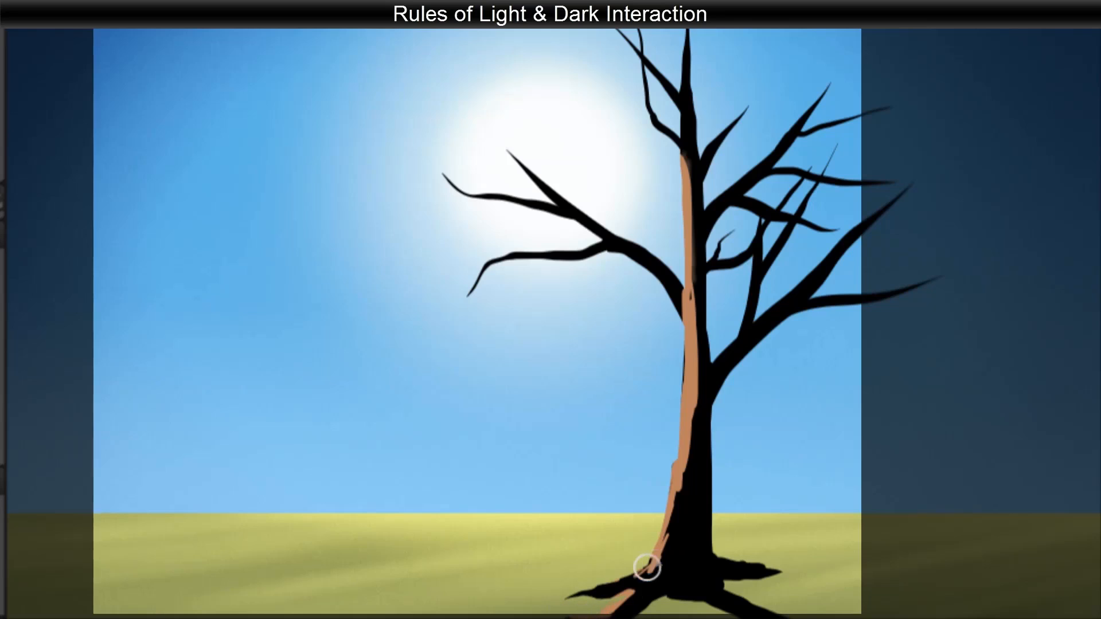
{"action": "mouse_move", "coordinate": [647, 567]}
{"action": "left_mouse_down"}
{"action": "mouse_move", "coordinate": [587, 580]}
{"action": "mouse_move", "coordinate": [656, 549]}
{"action": "mouse_move", "coordinate": [669, 515]}
{"action": "mouse_move", "coordinate": [668, 552]}
{"action": "mouse_move", "coordinate": [688, 447]}
{"action": "left_mouse_up"}
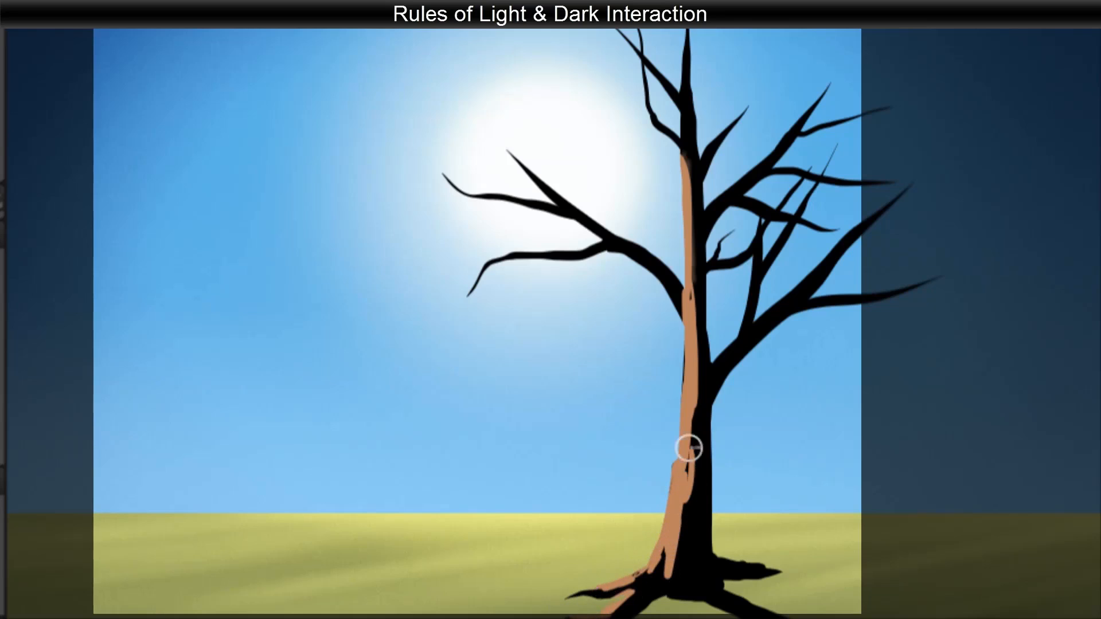
{"action": "mouse_move", "coordinate": [603, 229]}
{"action": "left_mouse_down"}
{"action": "mouse_move", "coordinate": [578, 210]}
{"action": "mouse_move", "coordinate": [667, 274]}
{"action": "mouse_move", "coordinate": [653, 255]}
{"action": "mouse_move", "coordinate": [696, 309]}
{"action": "left_mouse_up"}
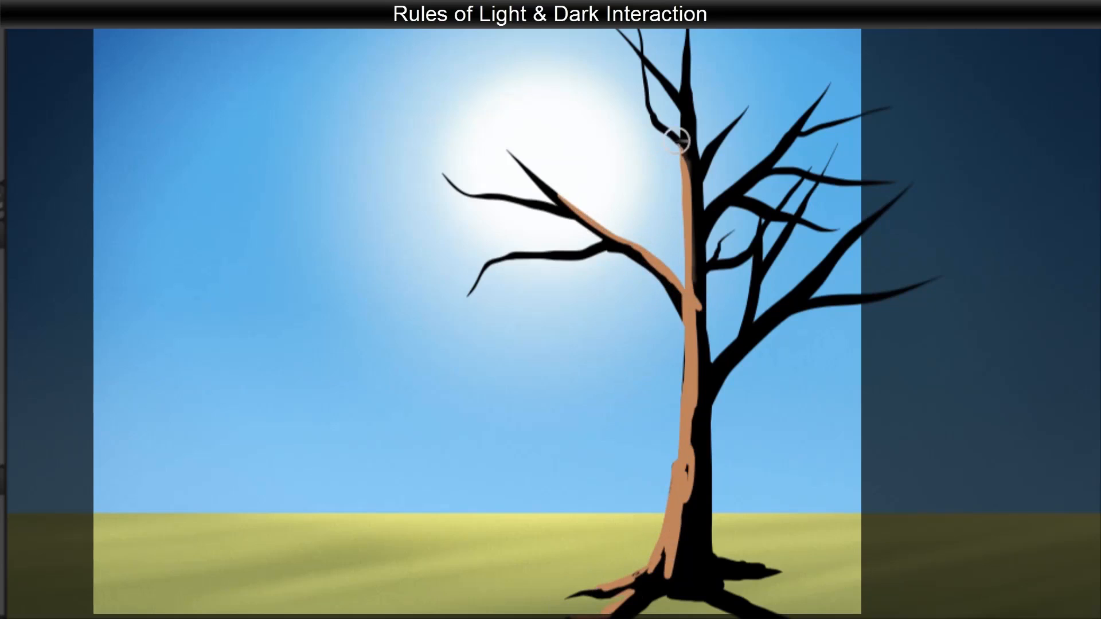
{"action": "left_click_drag", "start_coordinate": [677, 140], "coordinate": [688, 118]}
- Paint pale peach highlights down the lit side of the trunk, and break them up with darker brown bark strokes
{"action": "mouse_move", "coordinate": [692, 287]}
{"action": "left_mouse_down"}
{"action": "mouse_move", "coordinate": [682, 426]}
{"action": "mouse_move", "coordinate": [653, 565]}
{"action": "left_mouse_up"}
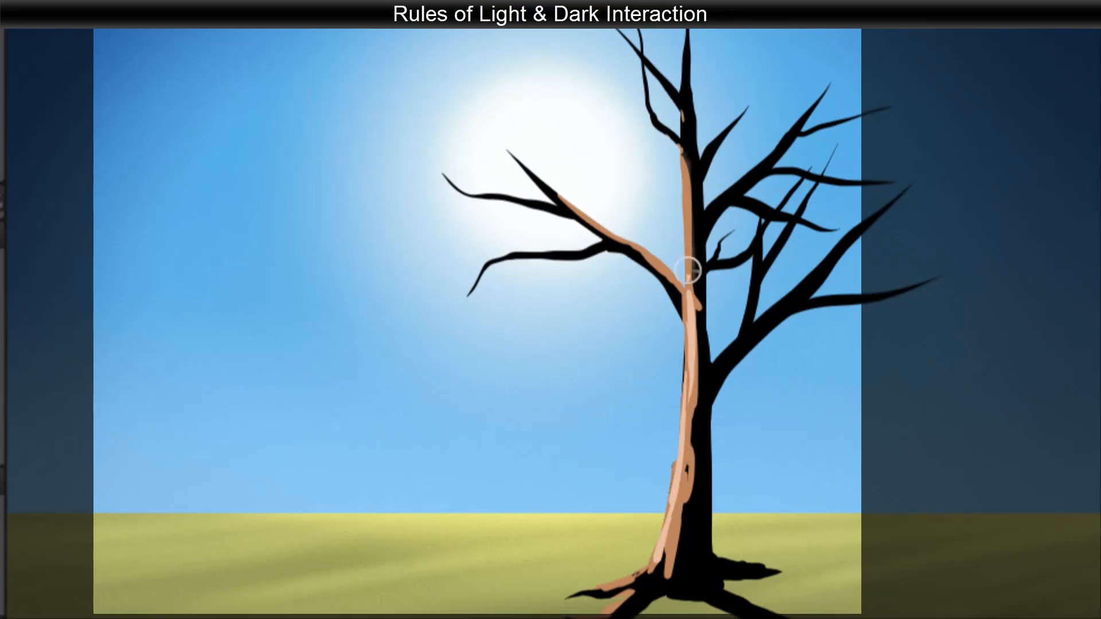
{"action": "left_click_drag", "start_coordinate": [688, 268], "coordinate": [687, 167]}
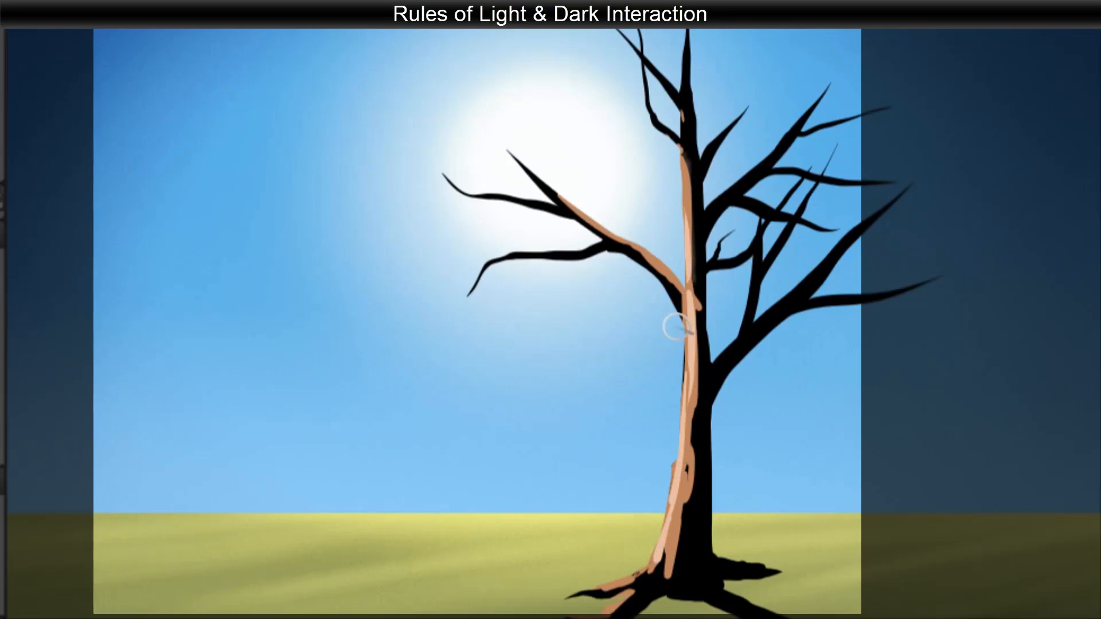
{"action": "mouse_move", "coordinate": [686, 312]}
{"action": "left_mouse_down"}
{"action": "mouse_move", "coordinate": [695, 419]}
{"action": "mouse_move", "coordinate": [691, 404]}
{"action": "mouse_move", "coordinate": [683, 468]}
{"action": "left_mouse_up"}
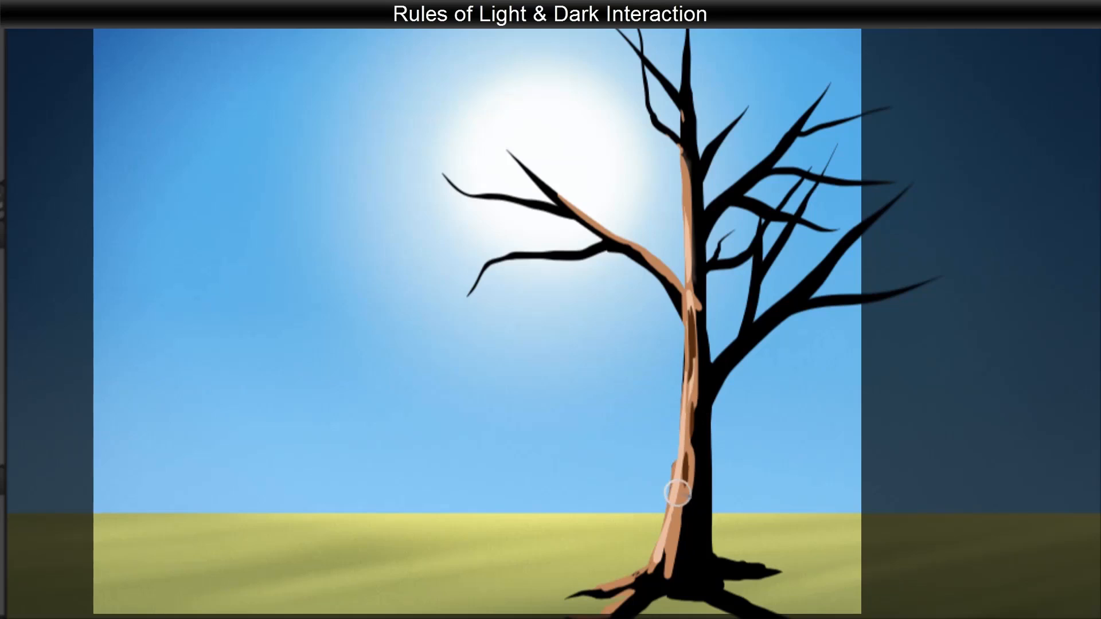
{"action": "left_click_drag", "start_coordinate": [679, 494], "coordinate": [675, 520]}
{"action": "left_click_drag", "start_coordinate": [669, 537], "coordinate": [667, 553]}
{"action": "mouse_move", "coordinate": [690, 267]}
{"action": "left_mouse_down"}
{"action": "mouse_move", "coordinate": [630, 248]}
{"action": "mouse_move", "coordinate": [681, 289]}
{"action": "left_mouse_up"}
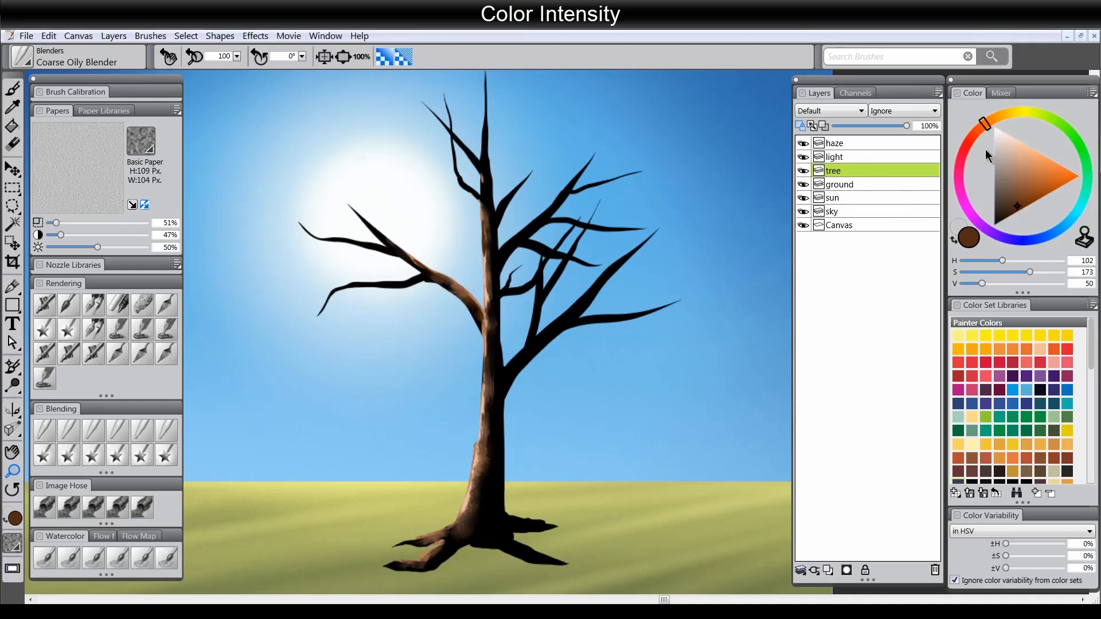
- Pick a pale peach colour, try the Scratchboard Tool, and switch to the Digital Airbrush
{"action": "left_click", "coordinate": [1017, 140]}
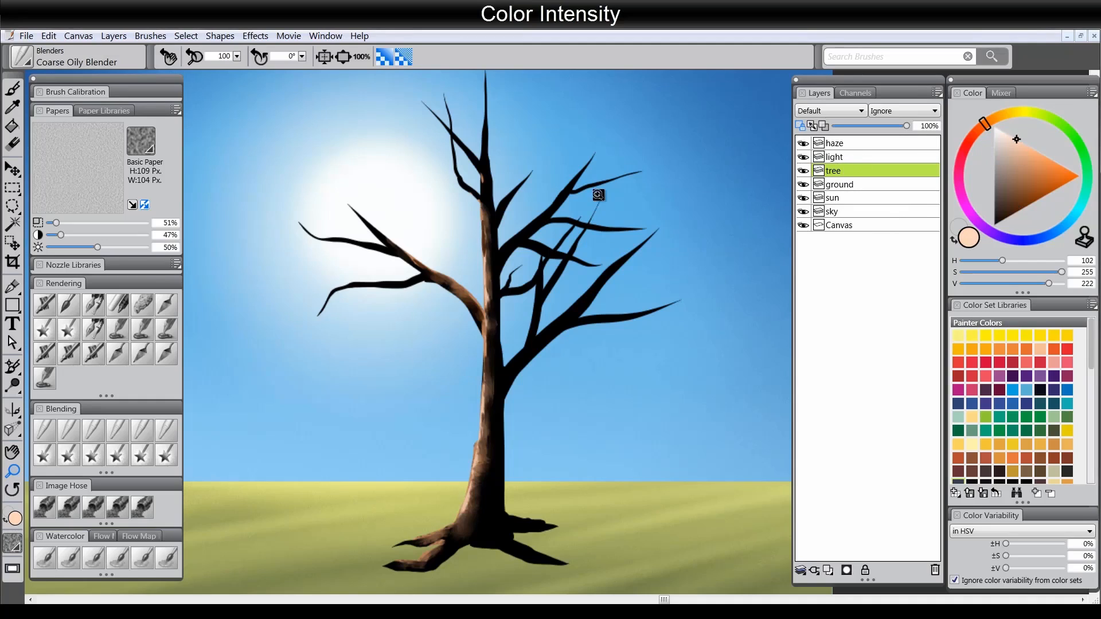
{"action": "left_click", "coordinate": [115, 310]}
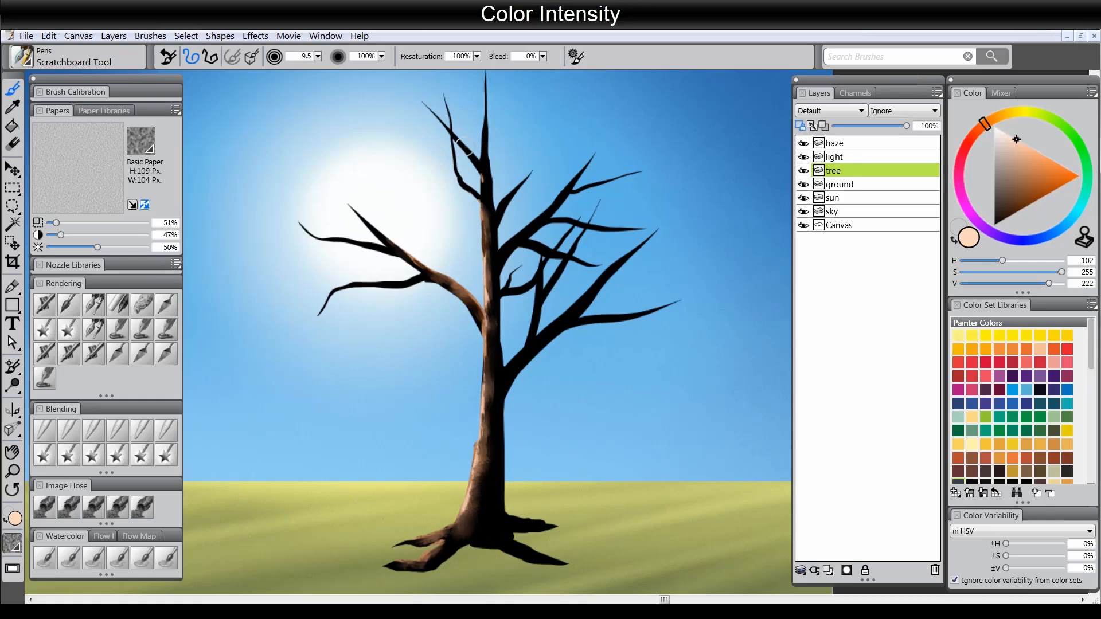
{"action": "left_click", "coordinate": [42, 309]}
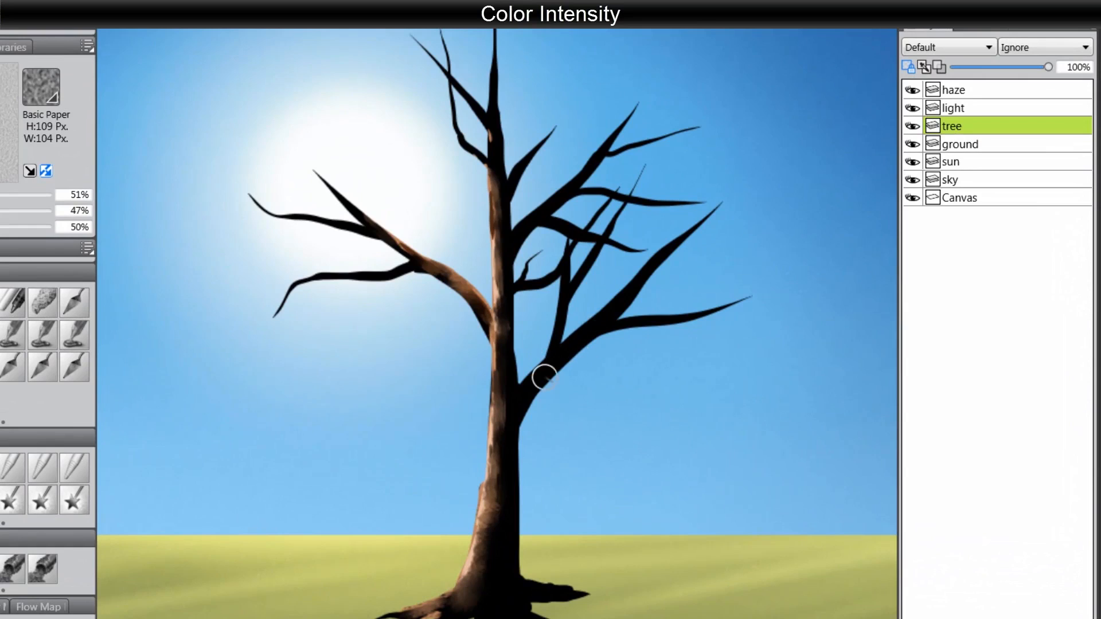
- Try airbrushing sky blue along the underside of the large lower right branch, and undo the strokes
{"action": "mouse_move", "coordinate": [545, 377]}
{"action": "left_mouse_down"}
{"action": "mouse_move", "coordinate": [646, 294]}
{"action": "mouse_move", "coordinate": [620, 324]}
{"action": "mouse_move", "coordinate": [636, 327]}
{"action": "mouse_move", "coordinate": [631, 345]}
{"action": "mouse_move", "coordinate": [685, 305]}
{"action": "mouse_move", "coordinate": [633, 332]}
{"action": "mouse_move", "coordinate": [652, 305]}
{"action": "mouse_move", "coordinate": [612, 335]}
{"action": "mouse_move", "coordinate": [658, 332]}
{"action": "mouse_move", "coordinate": [749, 298]}
{"action": "left_mouse_up"}
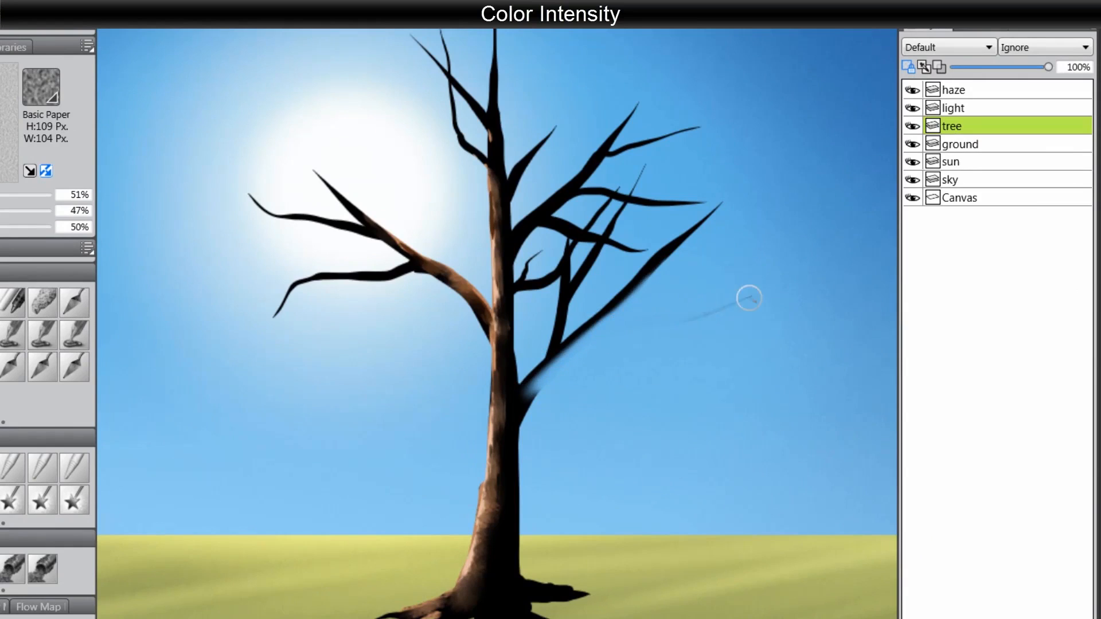
{"action": "key", "text": "ctrl+z"}
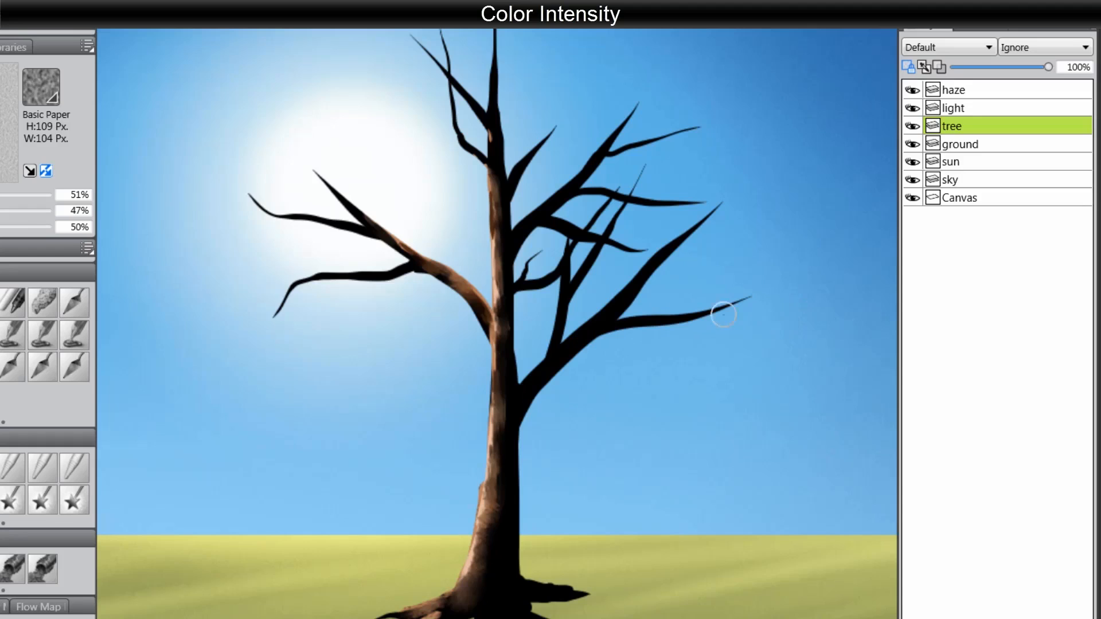
{"action": "left_click_drag", "start_coordinate": [538, 413], "coordinate": [650, 318]}
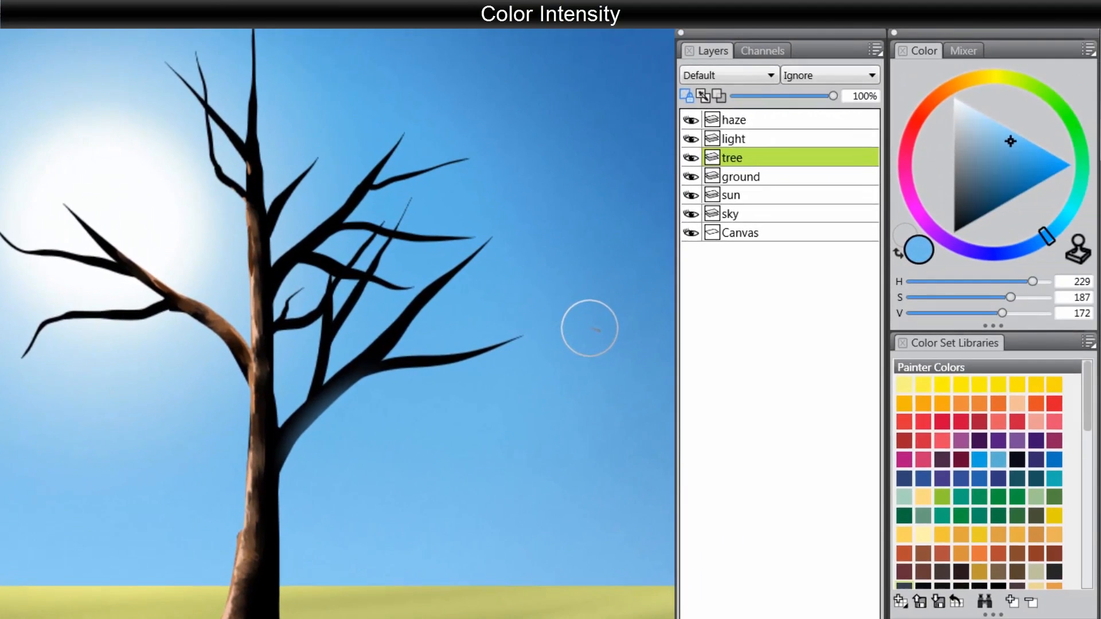
{"action": "key", "text": "ctrl+z"}
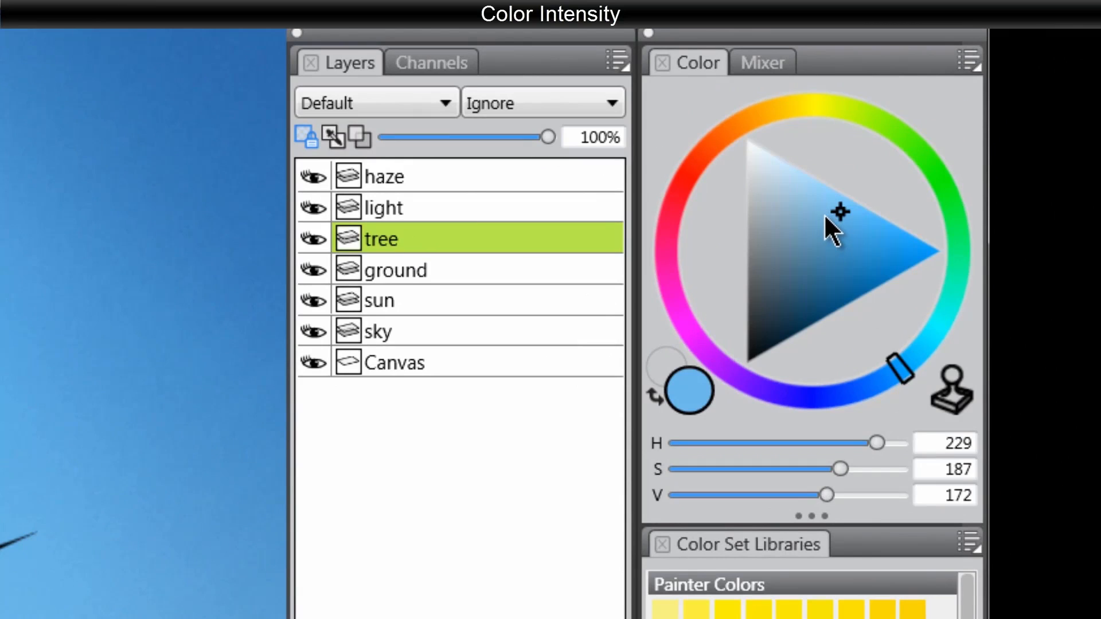
- Set a duller blue with H 233, S 134, V 164, and airbrush it along the trunk's shadow side and the lower right branch
{"action": "left_click_drag", "start_coordinate": [825, 216], "coordinate": [825, 221]}
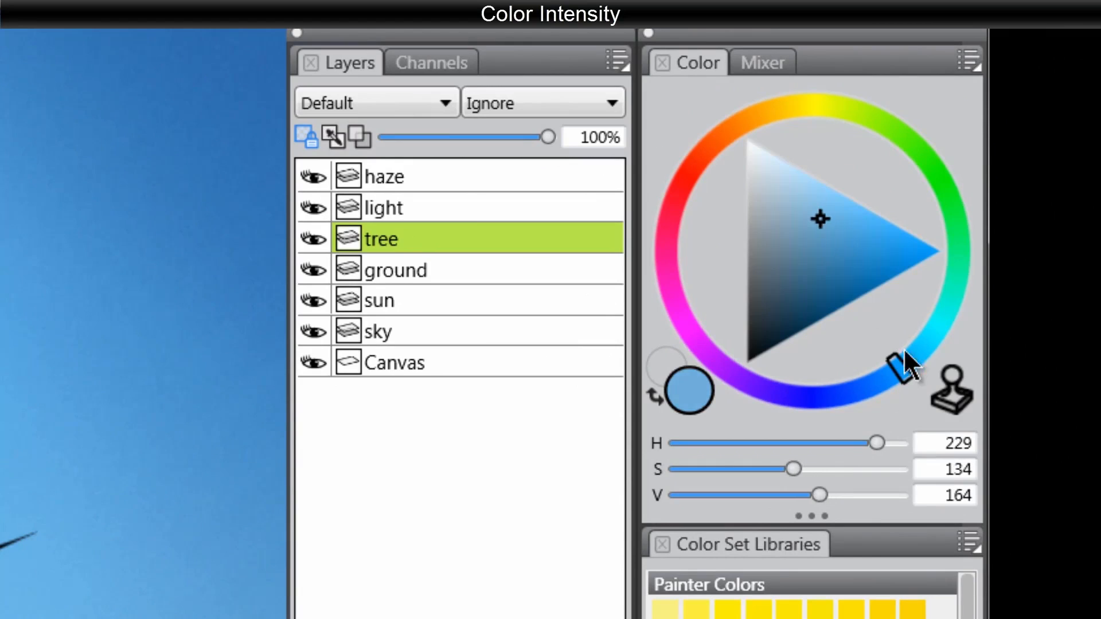
{"action": "left_click_drag", "start_coordinate": [892, 369], "coordinate": [891, 383]}
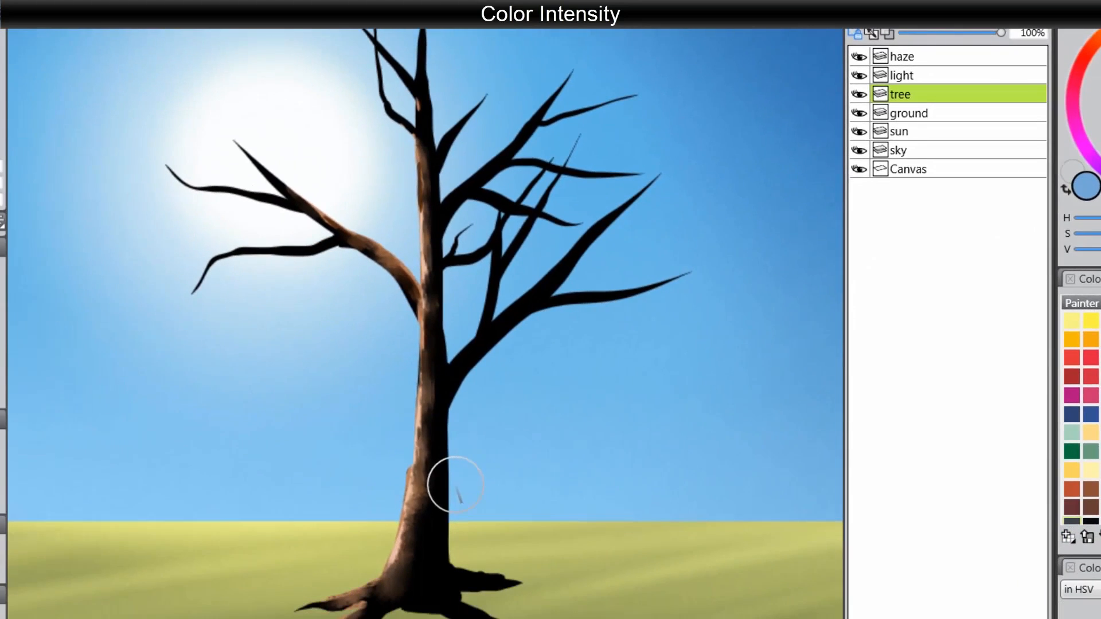
{"action": "mouse_move", "coordinate": [451, 456]}
{"action": "left_mouse_down"}
{"action": "mouse_move", "coordinate": [449, 414]}
{"action": "mouse_move", "coordinate": [455, 546]}
{"action": "mouse_move", "coordinate": [463, 459]}
{"action": "mouse_move", "coordinate": [449, 461]}
{"action": "mouse_move", "coordinate": [441, 547]}
{"action": "mouse_move", "coordinate": [451, 593]}
{"action": "mouse_move", "coordinate": [460, 577]}
{"action": "mouse_move", "coordinate": [444, 561]}
{"action": "mouse_move", "coordinate": [541, 570]}
{"action": "mouse_move", "coordinate": [469, 583]}
{"action": "mouse_move", "coordinate": [466, 600]}
{"action": "mouse_move", "coordinate": [447, 477]}
{"action": "mouse_move", "coordinate": [460, 364]}
{"action": "mouse_move", "coordinate": [455, 426]}
{"action": "mouse_move", "coordinate": [469, 368]}
{"action": "mouse_move", "coordinate": [455, 397]}
{"action": "mouse_move", "coordinate": [543, 318]}
{"action": "mouse_move", "coordinate": [449, 395]}
{"action": "mouse_move", "coordinate": [523, 319]}
{"action": "mouse_move", "coordinate": [528, 330]}
{"action": "mouse_move", "coordinate": [474, 360]}
{"action": "mouse_move", "coordinate": [523, 326]}
{"action": "left_mouse_up"}
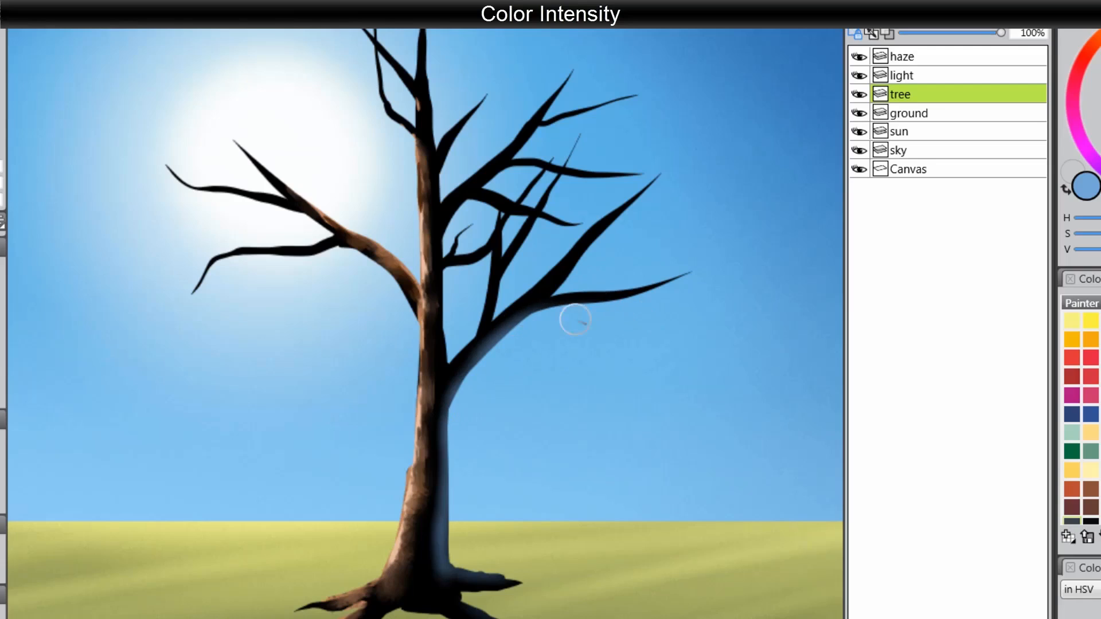
{"action": "mouse_move", "coordinate": [547, 289]}
{"action": "left_mouse_down"}
{"action": "mouse_move", "coordinate": [660, 189]}
{"action": "mouse_move", "coordinate": [511, 322]}
{"action": "left_mouse_up"}
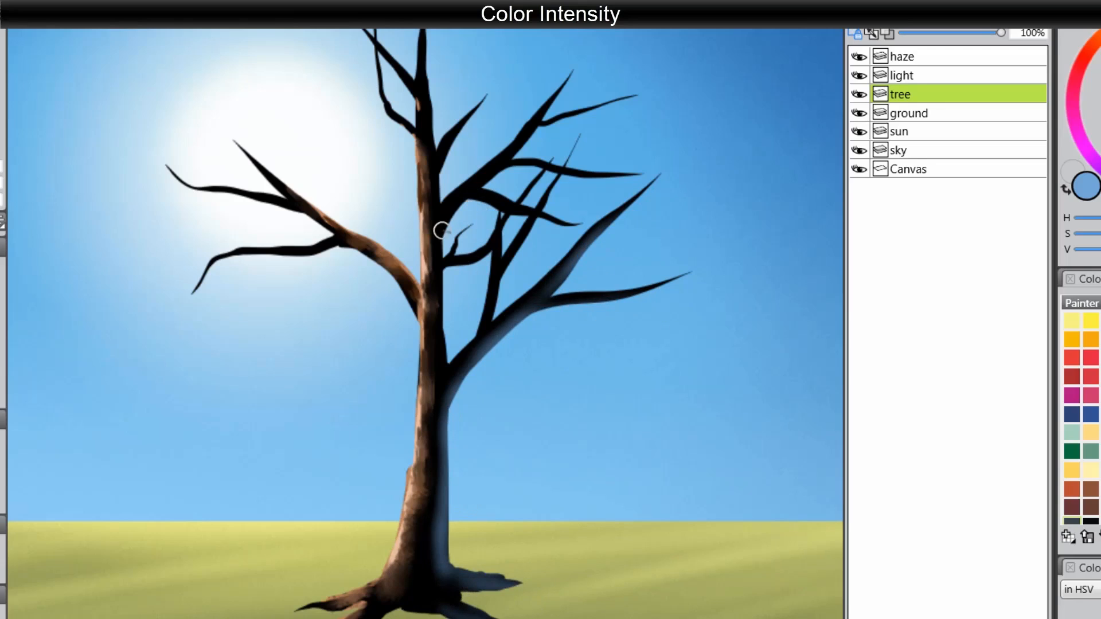
- Airbrush the dull blue reflected light onto the upper right branches and their offshoots
{"action": "mouse_move", "coordinate": [442, 229]}
{"action": "left_mouse_down"}
{"action": "mouse_move", "coordinate": [506, 171]}
{"action": "mouse_move", "coordinate": [451, 216]}
{"action": "mouse_move", "coordinate": [532, 126]}
{"action": "left_mouse_up"}
{"action": "left_click_drag", "start_coordinate": [495, 169], "coordinate": [546, 103]}
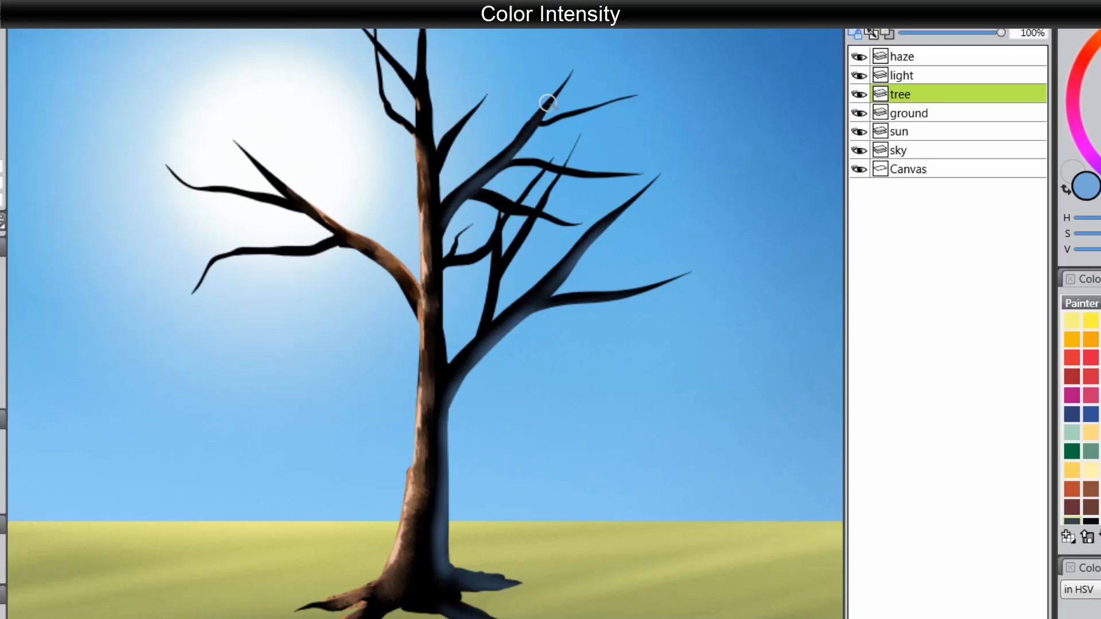
{"action": "left_click_drag", "start_coordinate": [521, 141], "coordinate": [547, 104]}
{"action": "left_click_drag", "start_coordinate": [479, 197], "coordinate": [536, 214]}
{"action": "left_click_drag", "start_coordinate": [536, 168], "coordinate": [597, 184]}
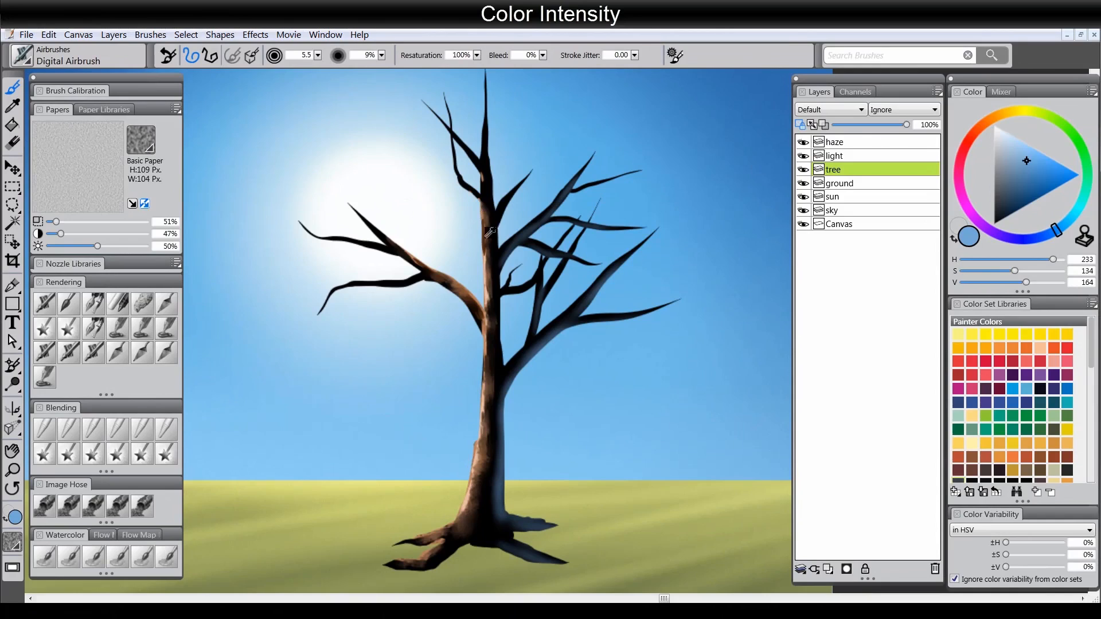
- Sample the brown bark from the lit trunk and shift it to a brighter, more saturated orange
{"action": "left_click", "coordinate": [493, 270], "text": "alt"}
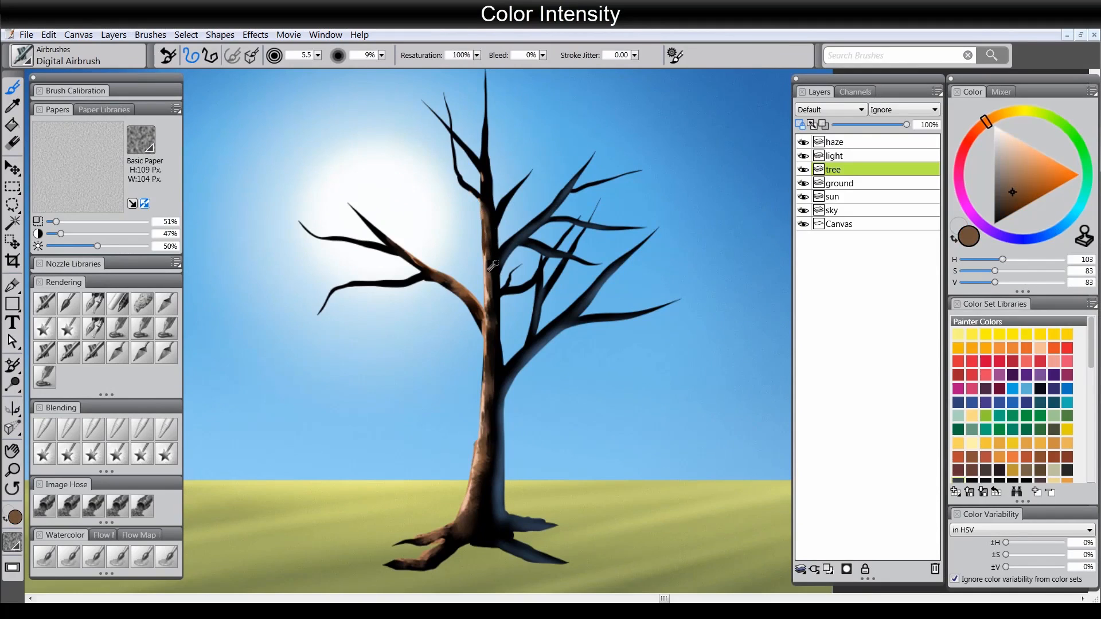
{"action": "left_click", "coordinate": [489, 270], "text": "alt"}
{"action": "left_click", "coordinate": [991, 120]}
{"action": "left_click", "coordinate": [1028, 173]}
{"action": "left_click_drag", "start_coordinate": [1033, 173], "coordinate": [1040, 170]}
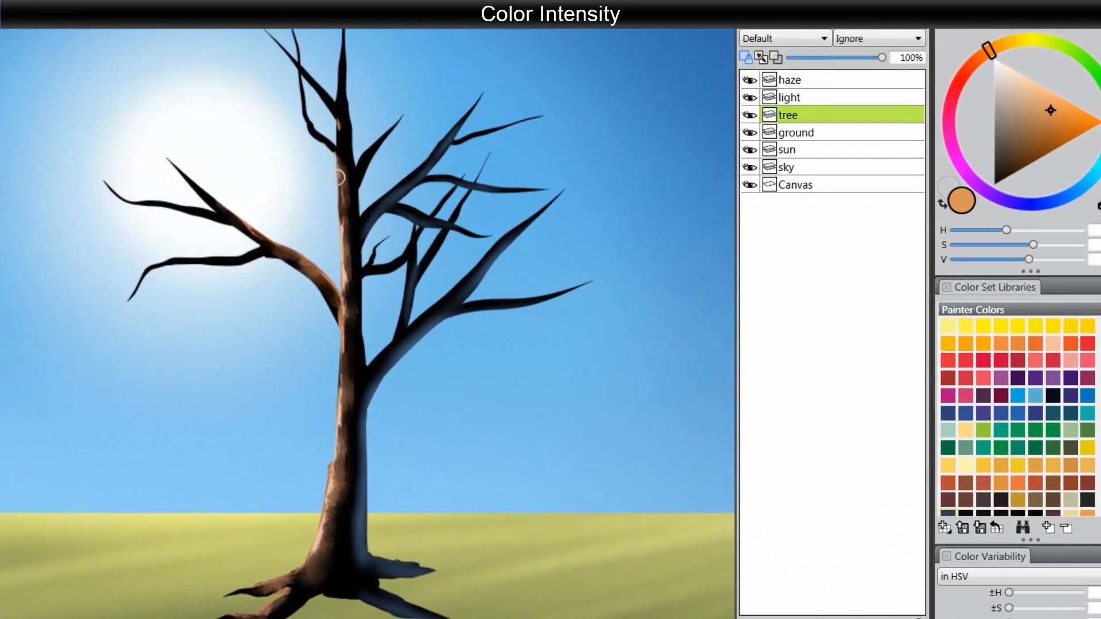
- Airbrush orange onto the trunk's sunlit edge, the upper left twig and the large left branch, adding a lighter orange highlight to that branch
{"action": "mouse_move", "coordinate": [339, 177]}
{"action": "left_mouse_down"}
{"action": "mouse_move", "coordinate": [351, 263]}
{"action": "mouse_move", "coordinate": [339, 194]}
{"action": "mouse_move", "coordinate": [339, 269]}
{"action": "left_mouse_up"}
{"action": "left_click_drag", "start_coordinate": [306, 77], "coordinate": [322, 98]}
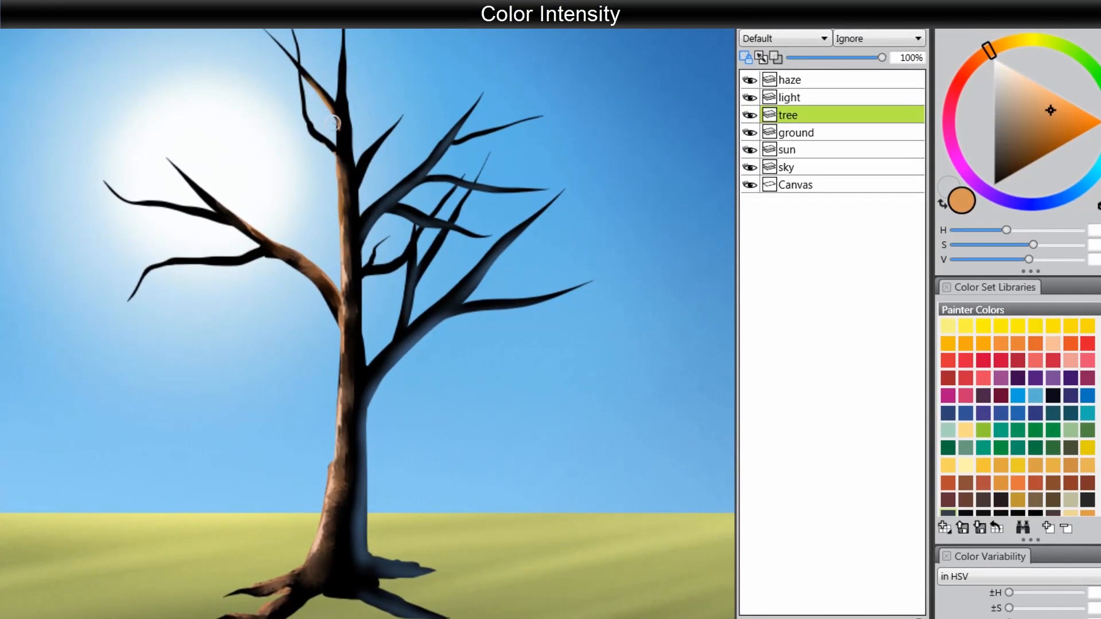
{"action": "mouse_move", "coordinate": [284, 254]}
{"action": "left_mouse_down"}
{"action": "mouse_move", "coordinate": [337, 296]}
{"action": "mouse_move", "coordinate": [309, 253]}
{"action": "mouse_move", "coordinate": [244, 217]}
{"action": "left_mouse_up"}
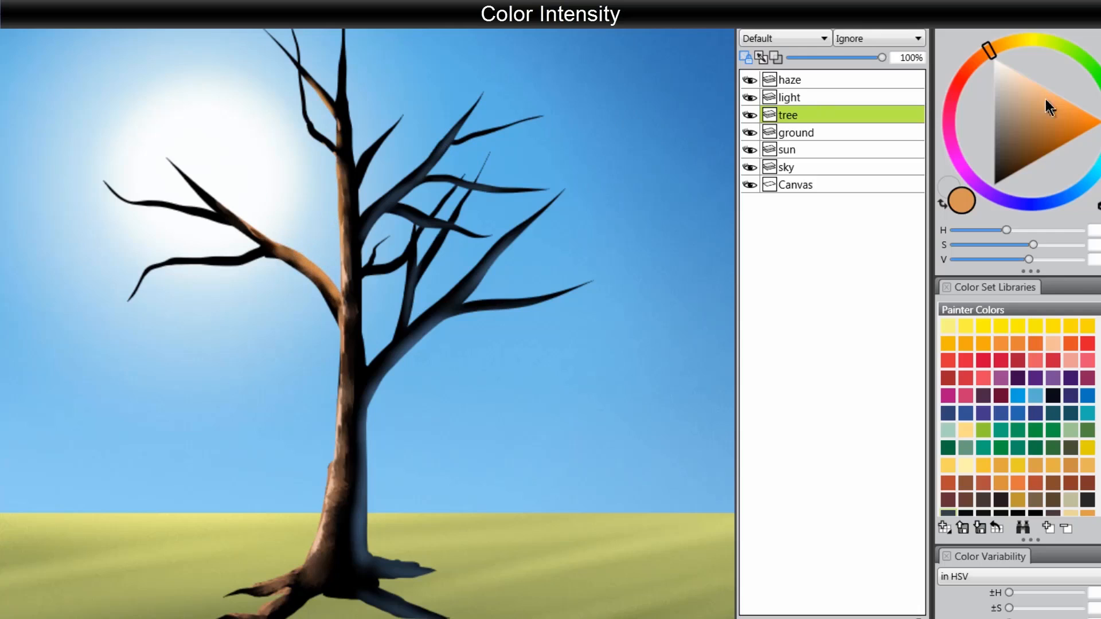
{"action": "left_click", "coordinate": [1054, 93]}
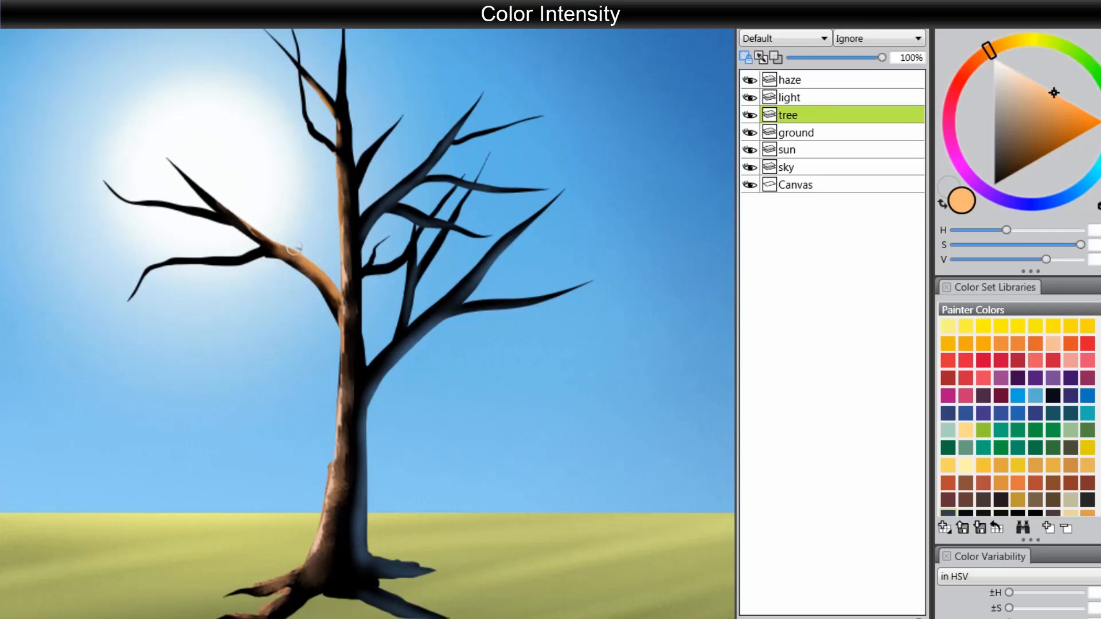
{"action": "mouse_move", "coordinate": [294, 248]}
{"action": "left_mouse_down"}
{"action": "mouse_move", "coordinate": [313, 268]}
{"action": "mouse_move", "coordinate": [277, 237]}
{"action": "left_mouse_up"}
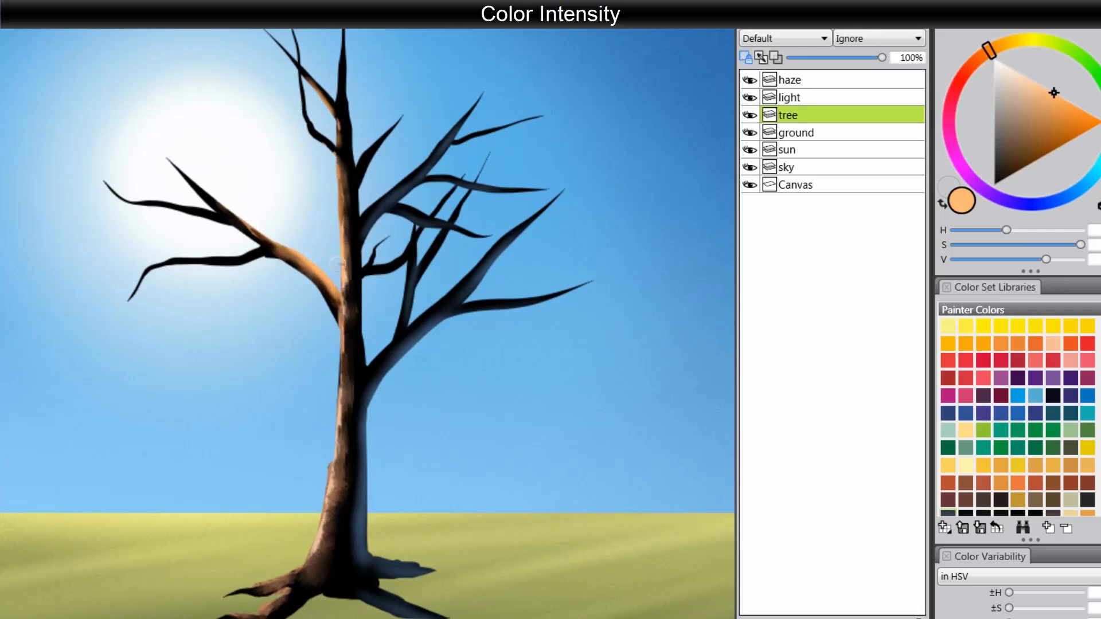
- Airbrush light orange sunlight onto the trunk's upper sunlit edge, the large right branch, and the lower trunk and roots
{"action": "left_click_drag", "start_coordinate": [338, 264], "coordinate": [336, 150]}
{"action": "left_click_drag", "start_coordinate": [373, 359], "coordinate": [545, 198]}
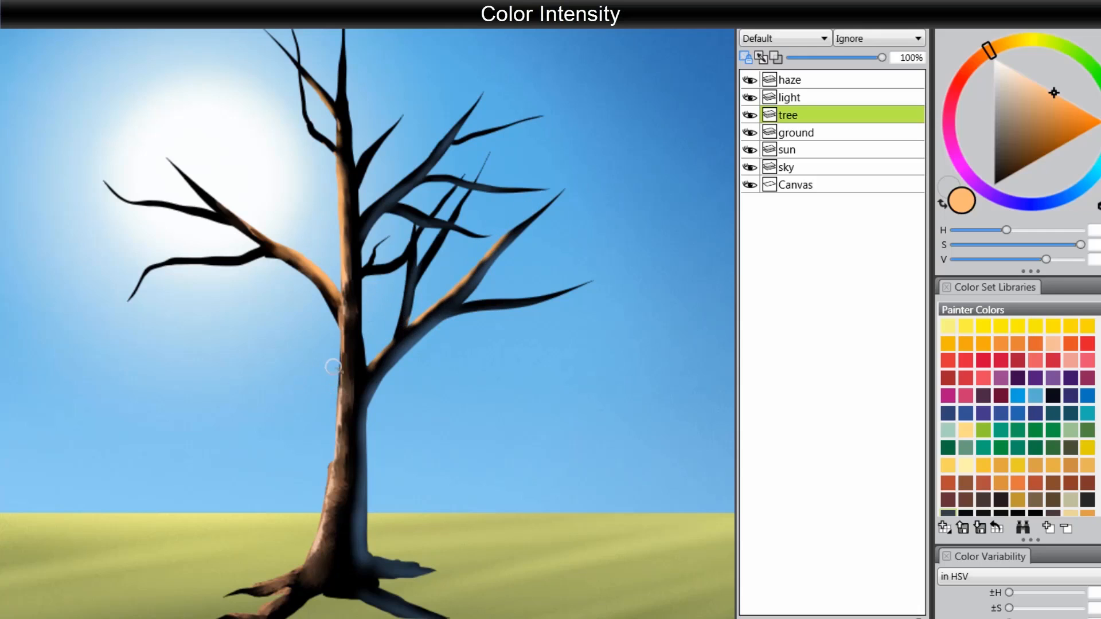
{"action": "mouse_move", "coordinate": [325, 448]}
{"action": "left_mouse_down"}
{"action": "mouse_move", "coordinate": [329, 490]}
{"action": "mouse_move", "coordinate": [337, 422]}
{"action": "mouse_move", "coordinate": [320, 533]}
{"action": "mouse_move", "coordinate": [336, 503]}
{"action": "mouse_move", "coordinate": [317, 565]}
{"action": "mouse_move", "coordinate": [318, 537]}
{"action": "mouse_move", "coordinate": [304, 574]}
{"action": "mouse_move", "coordinate": [224, 588]}
{"action": "mouse_move", "coordinate": [297, 588]}
{"action": "mouse_move", "coordinate": [278, 611]}
{"action": "left_mouse_up"}
{"action": "mouse_move", "coordinate": [275, 611]}
{"action": "left_mouse_down"}
{"action": "mouse_move", "coordinate": [238, 612]}
{"action": "mouse_move", "coordinate": [306, 586]}
{"action": "mouse_move", "coordinate": [333, 496]}
{"action": "left_mouse_up"}
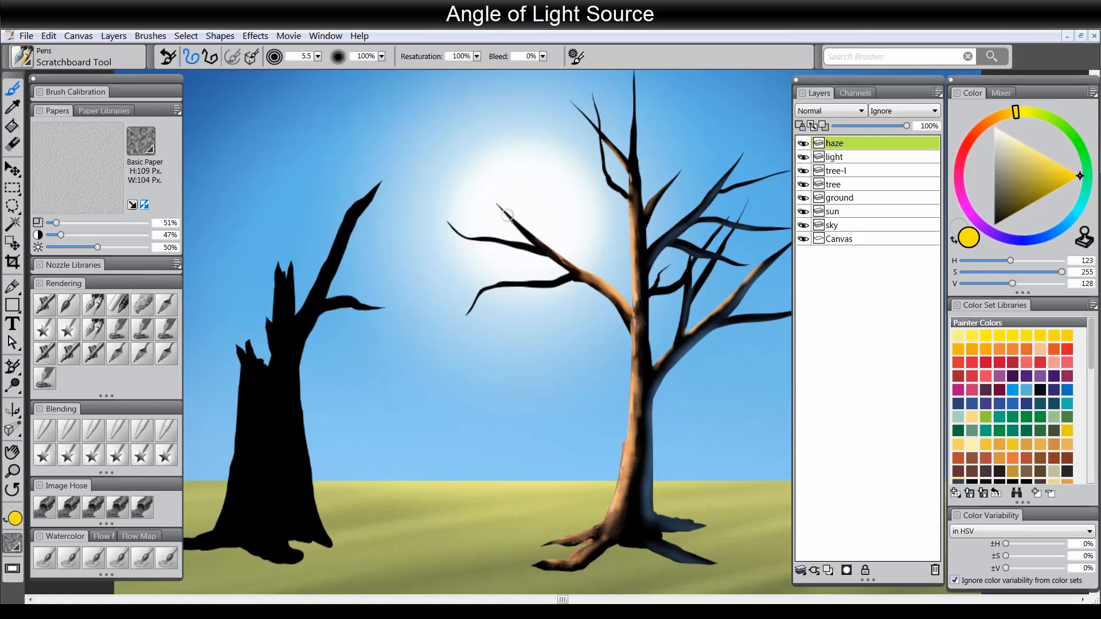
- Draw yellow rays radiating in all directions from the sun on the haze layer with the Scratchboard Tool
{"action": "left_click_drag", "start_coordinate": [532, 210], "coordinate": [330, 351]}
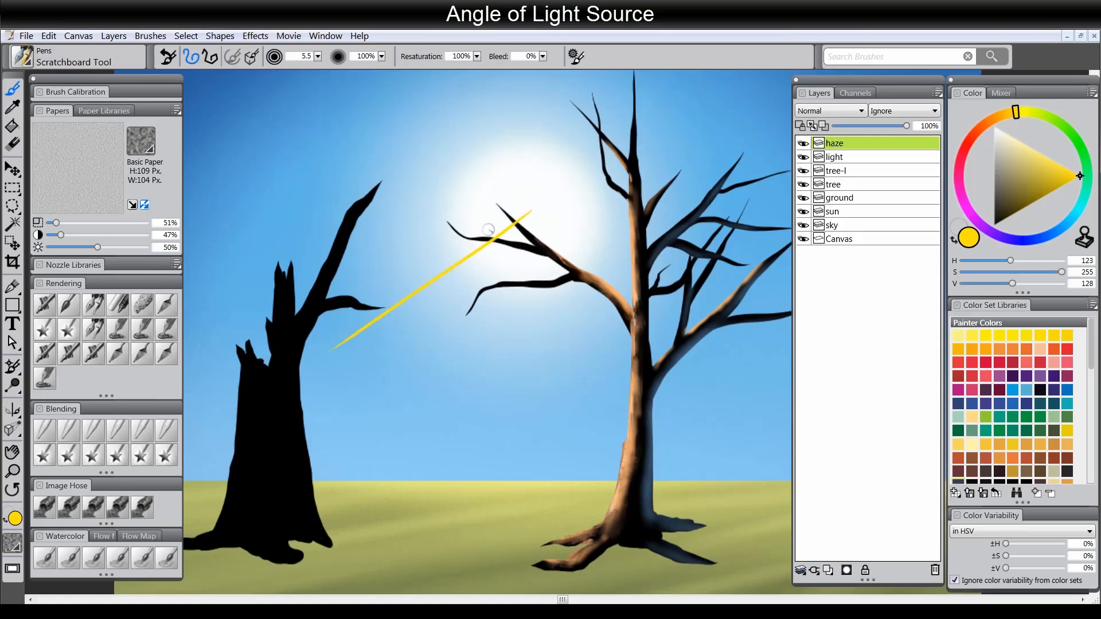
{"action": "left_click_drag", "start_coordinate": [519, 208], "coordinate": [256, 215]}
{"action": "left_click_drag", "start_coordinate": [482, 171], "coordinate": [367, 86]}
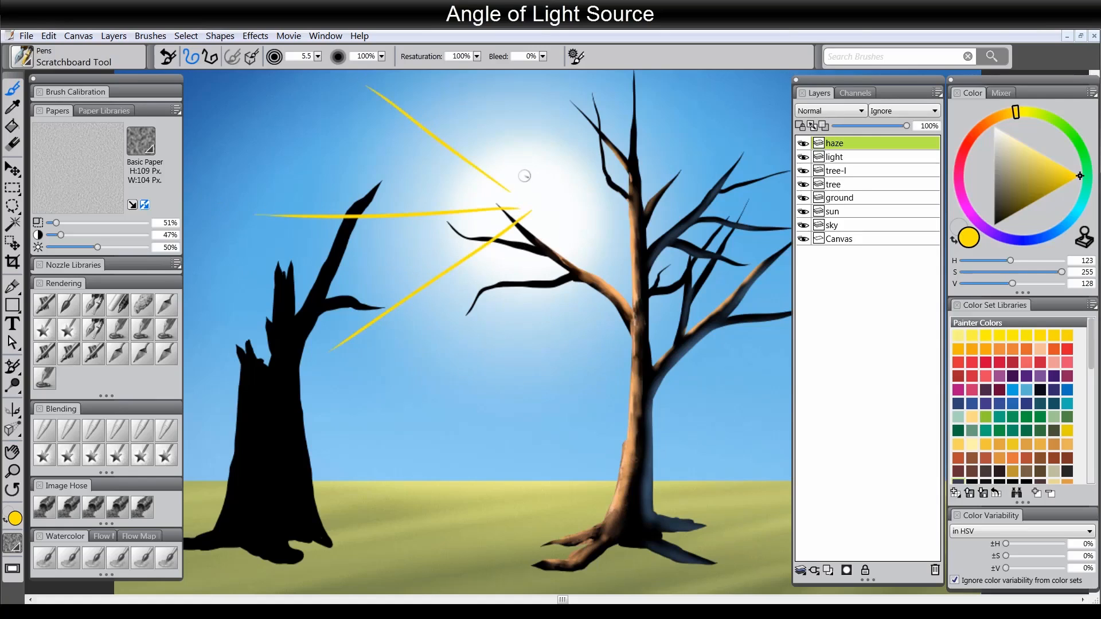
{"action": "mouse_move", "coordinate": [527, 175]}
{"action": "left_mouse_down"}
{"action": "mouse_move", "coordinate": [547, 87]}
{"action": "mouse_move", "coordinate": [645, 97]}
{"action": "left_mouse_up"}
{"action": "left_click_drag", "start_coordinate": [547, 213], "coordinate": [701, 179]}
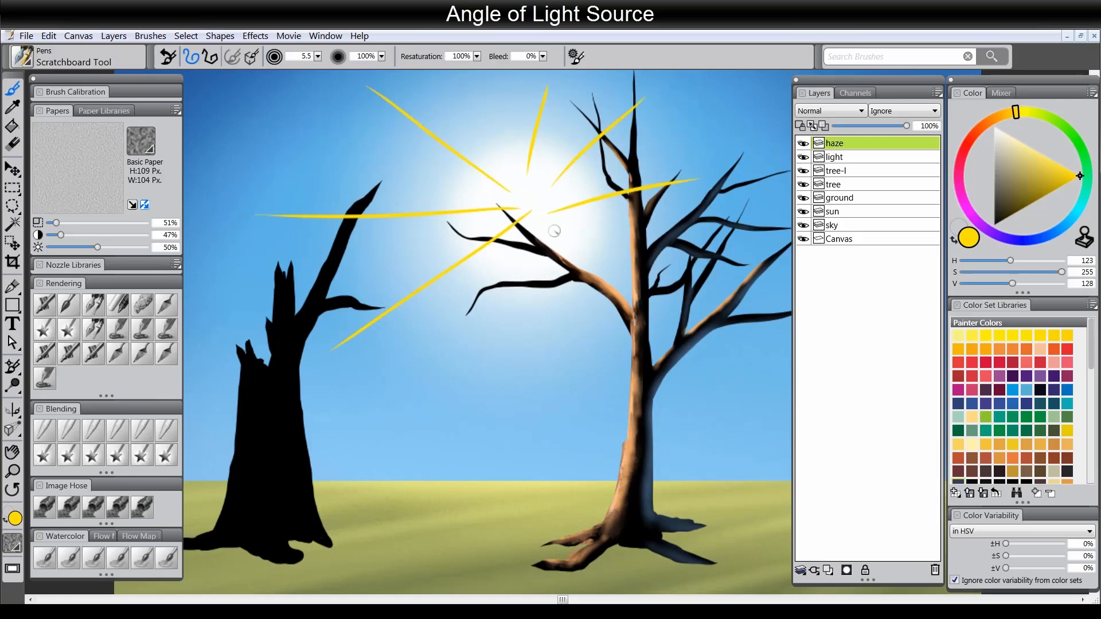
{"action": "left_click_drag", "start_coordinate": [551, 225], "coordinate": [677, 361]}
{"action": "left_click_drag", "start_coordinate": [533, 241], "coordinate": [502, 474]}
- Draw yellow arrows from the sun to the stump's base, upper trunk and tall branch to mark where light strikes
{"action": "left_click_drag", "start_coordinate": [530, 212], "coordinate": [304, 480]}
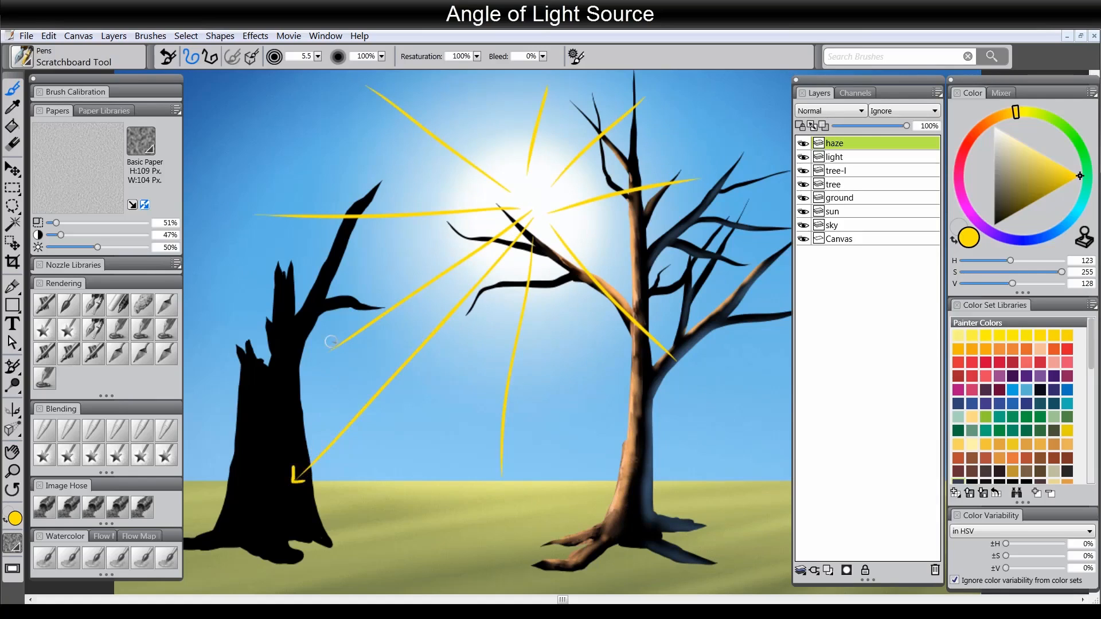
{"action": "mouse_move", "coordinate": [324, 358]}
{"action": "left_mouse_down"}
{"action": "mouse_move", "coordinate": [292, 378]}
{"action": "mouse_move", "coordinate": [306, 377]}
{"action": "left_mouse_up"}
{"action": "left_click_drag", "start_coordinate": [503, 220], "coordinate": [318, 301]}
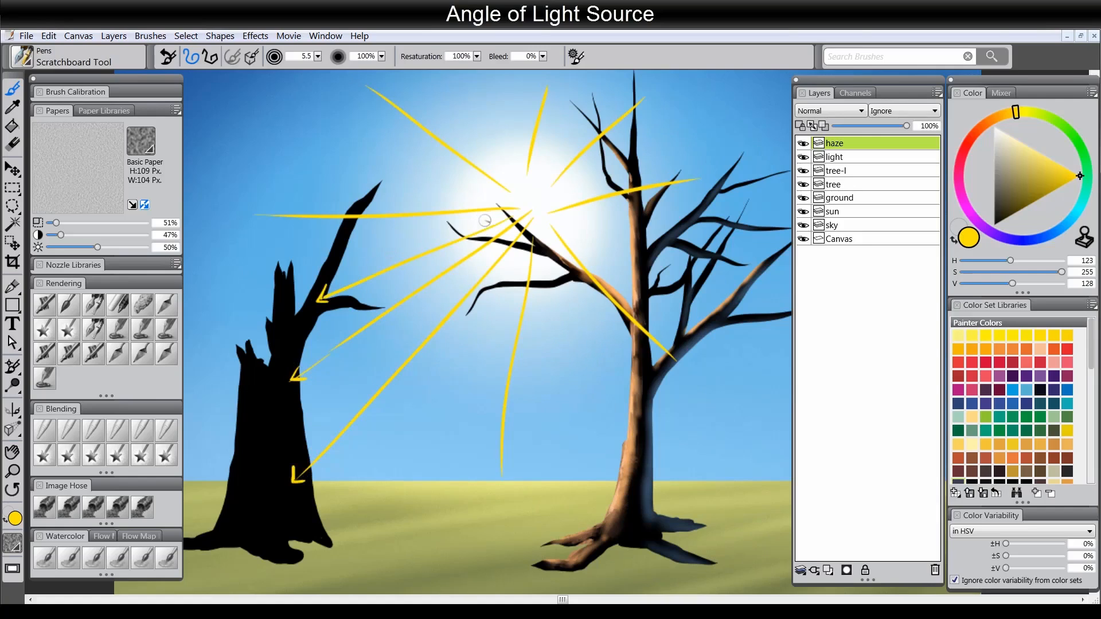
{"action": "mouse_move", "coordinate": [515, 209]}
{"action": "left_mouse_down"}
{"action": "mouse_move", "coordinate": [342, 243]}
{"action": "mouse_move", "coordinate": [347, 251]}
{"action": "left_mouse_up"}
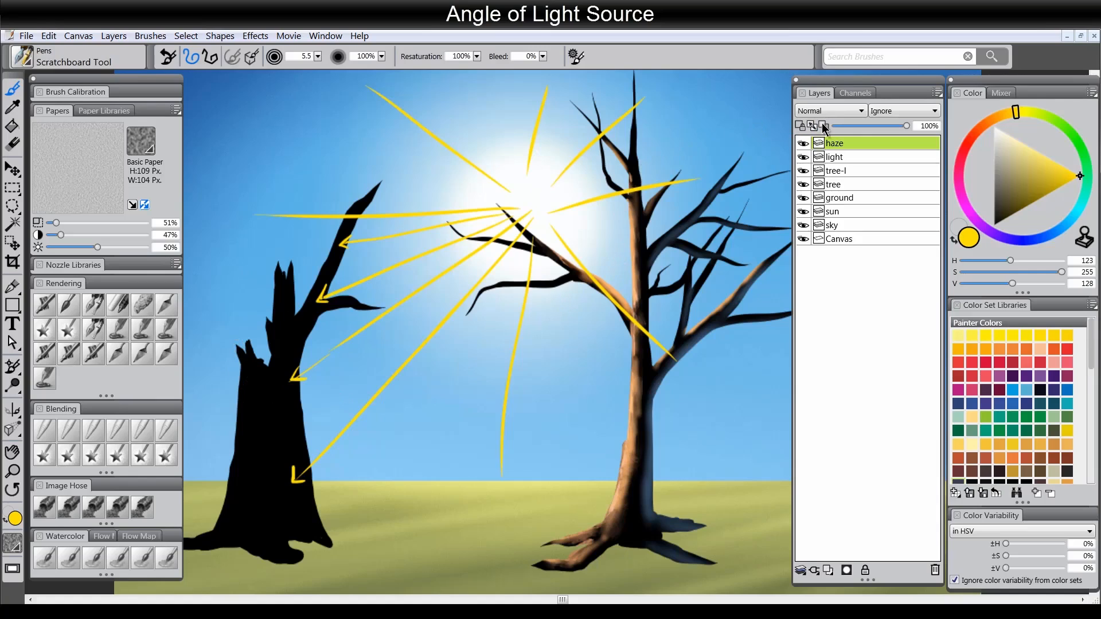
- Hide the haze layer and paint sampled bark brown on the tree-l layer's branches and upper broken spike
{"action": "left_click", "coordinate": [806, 144]}
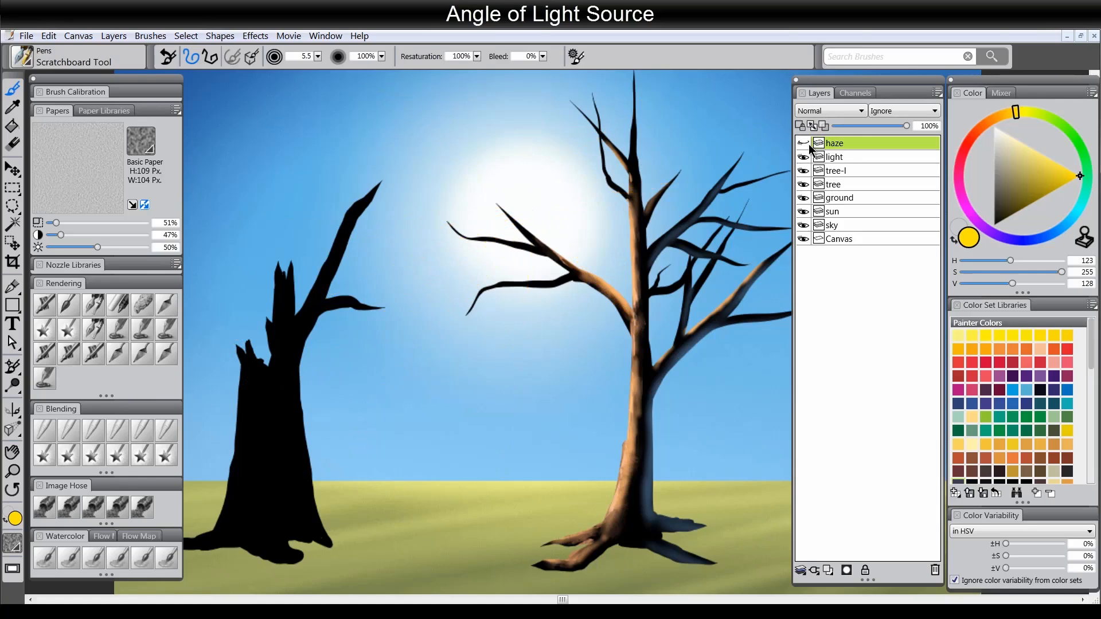
{"action": "left_click", "coordinate": [847, 172]}
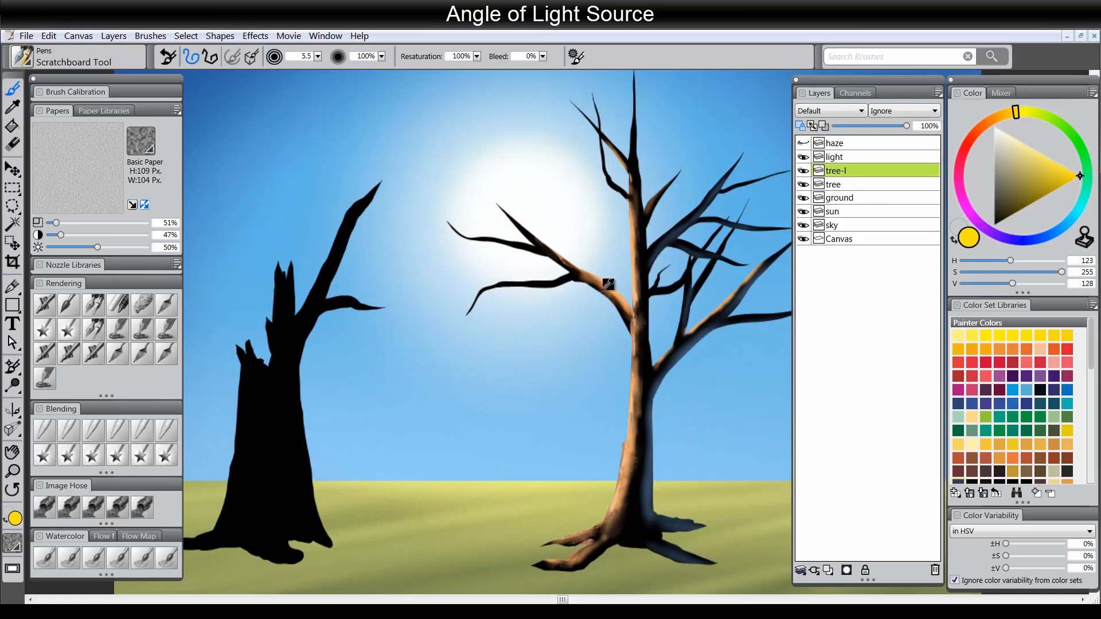
{"action": "left_click", "coordinate": [642, 406], "text": "alt"}
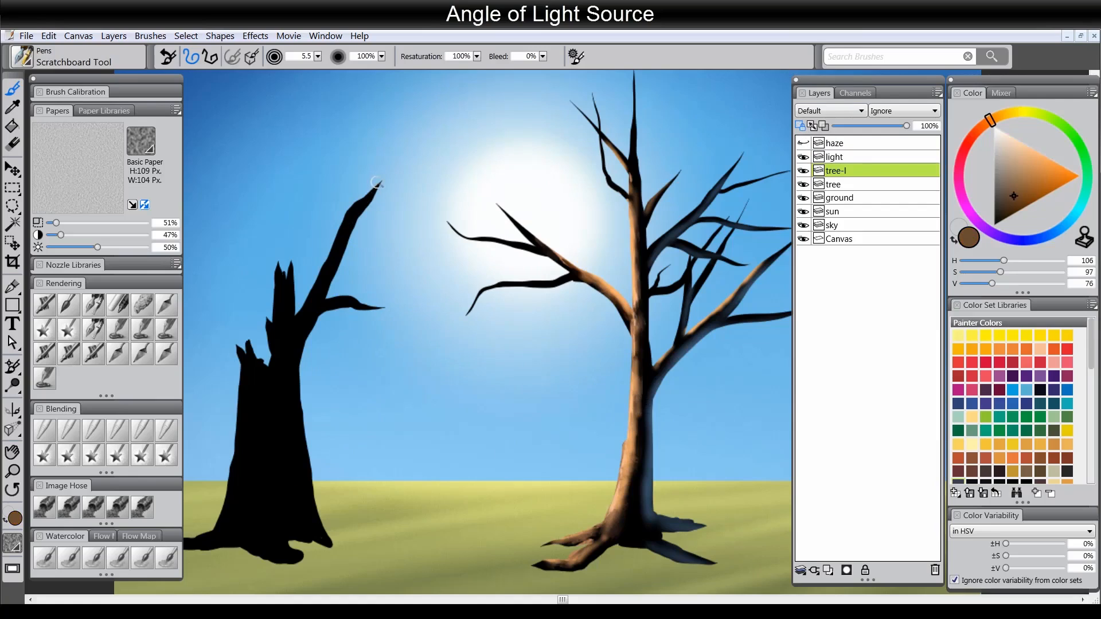
{"action": "mouse_move", "coordinate": [377, 183]}
{"action": "left_mouse_down"}
{"action": "mouse_move", "coordinate": [303, 328]}
{"action": "mouse_move", "coordinate": [317, 298]}
{"action": "mouse_move", "coordinate": [352, 303]}
{"action": "mouse_move", "coordinate": [321, 304]}
{"action": "mouse_move", "coordinate": [348, 300]}
{"action": "left_mouse_up"}
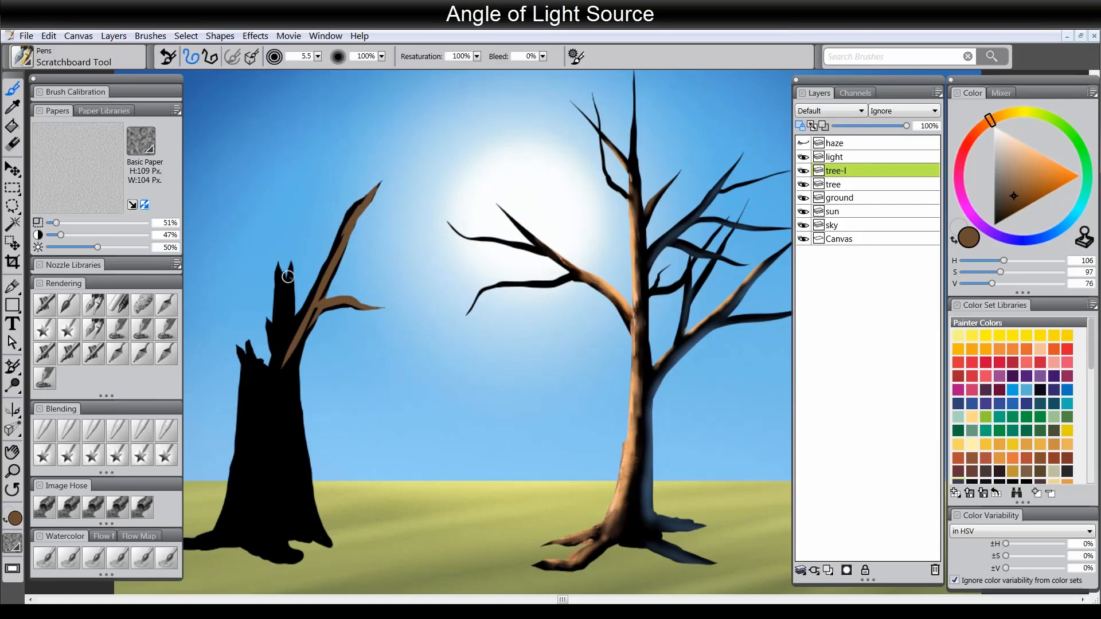
{"action": "left_click_drag", "start_coordinate": [289, 265], "coordinate": [293, 316]}
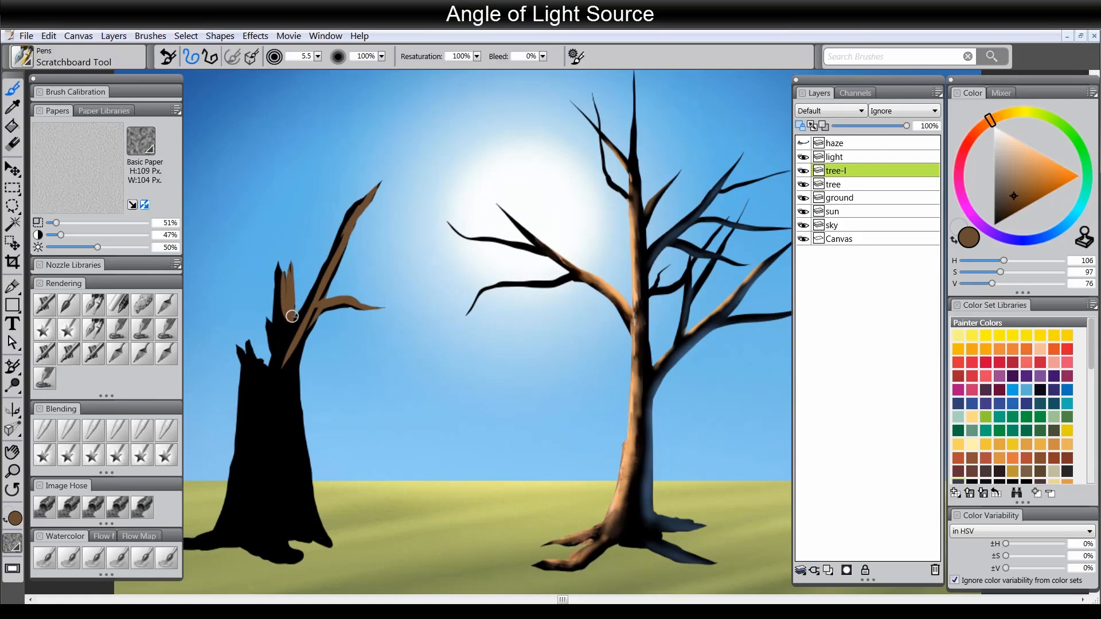
- Paint brown bark streaks down the stump's sun-facing trunk and along its jagged broken top
{"action": "mouse_move", "coordinate": [291, 386]}
{"action": "left_mouse_down"}
{"action": "mouse_move", "coordinate": [306, 517]}
{"action": "mouse_move", "coordinate": [303, 475]}
{"action": "mouse_move", "coordinate": [293, 524]}
{"action": "mouse_move", "coordinate": [285, 485]}
{"action": "mouse_move", "coordinate": [269, 515]}
{"action": "mouse_move", "coordinate": [296, 555]}
{"action": "mouse_move", "coordinate": [278, 527]}
{"action": "mouse_move", "coordinate": [279, 397]}
{"action": "mouse_move", "coordinate": [270, 543]}
{"action": "mouse_move", "coordinate": [264, 457]}
{"action": "mouse_move", "coordinate": [268, 403]}
{"action": "mouse_move", "coordinate": [258, 548]}
{"action": "left_mouse_up"}
{"action": "mouse_move", "coordinate": [250, 404]}
{"action": "left_mouse_down"}
{"action": "mouse_move", "coordinate": [265, 379]}
{"action": "mouse_move", "coordinate": [271, 394]}
{"action": "mouse_move", "coordinate": [296, 361]}
{"action": "left_mouse_up"}
{"action": "mouse_move", "coordinate": [277, 316]}
{"action": "left_mouse_down"}
{"action": "mouse_move", "coordinate": [272, 339]}
{"action": "mouse_move", "coordinate": [271, 326]}
{"action": "mouse_move", "coordinate": [255, 360]}
{"action": "left_mouse_up"}
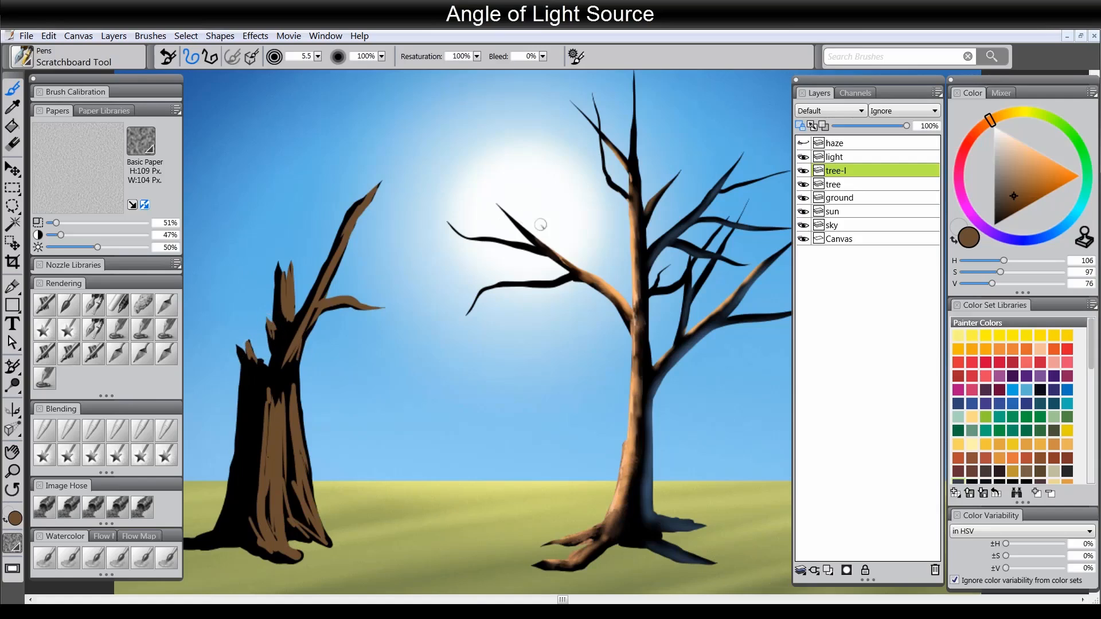
- Sample light orange from the lit tree and paint highlights along the stump's tall branch and its side twig
{"action": "left_click", "coordinate": [619, 252], "text": "alt"}
{"action": "left_click_drag", "start_coordinate": [366, 204], "coordinate": [350, 217]}
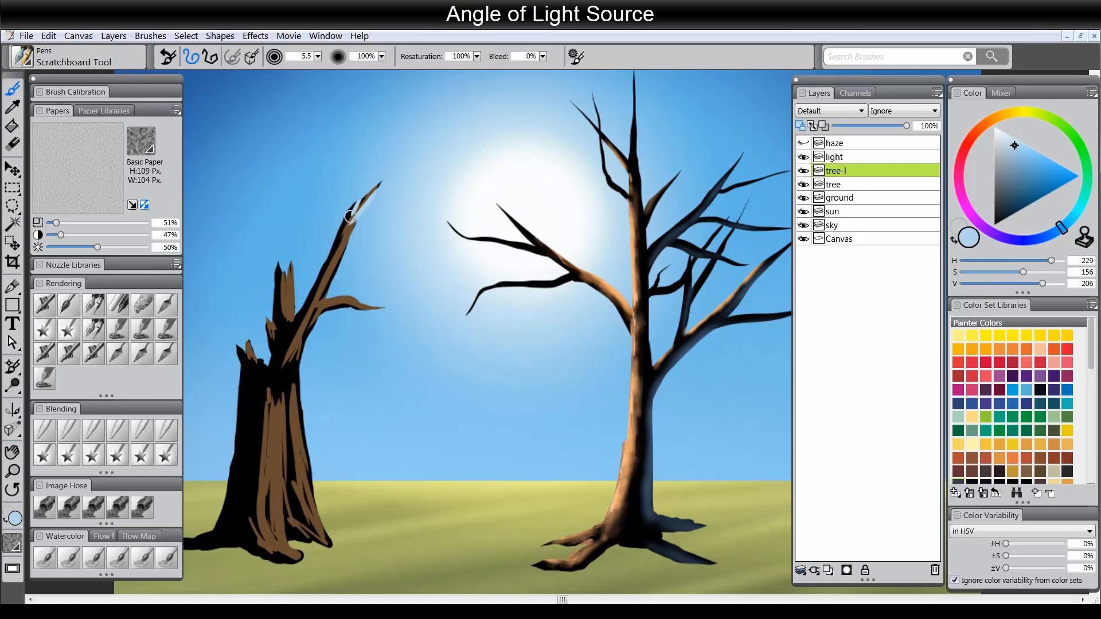
{"action": "left_click", "coordinate": [633, 235], "text": "alt"}
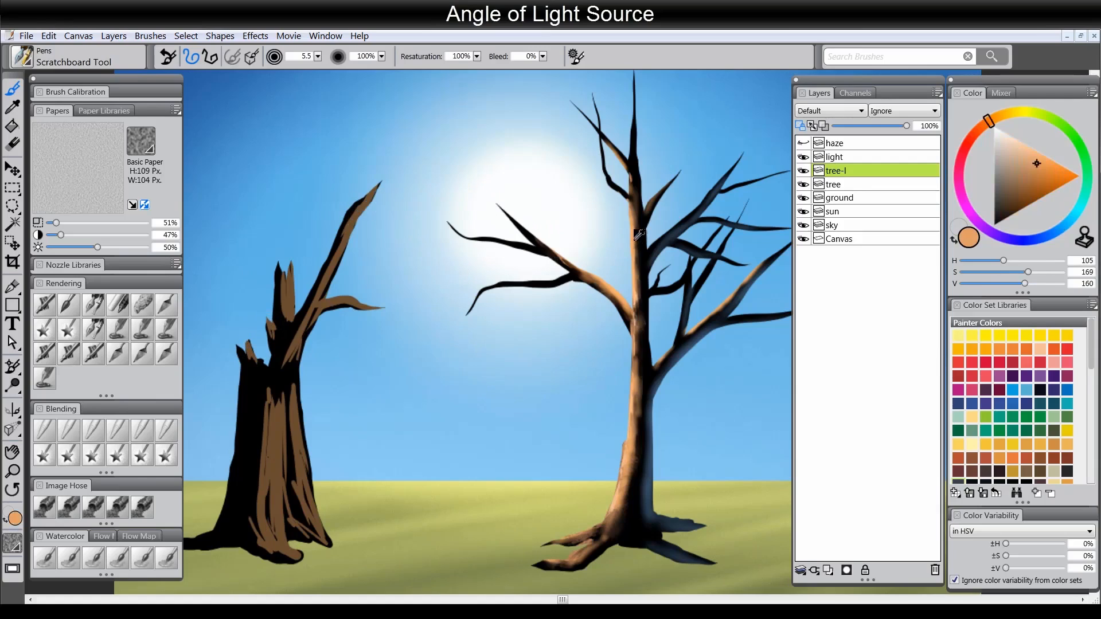
{"action": "mouse_move", "coordinate": [377, 186]}
{"action": "left_mouse_down"}
{"action": "mouse_move", "coordinate": [312, 291]}
{"action": "mouse_move", "coordinate": [336, 250]}
{"action": "mouse_move", "coordinate": [316, 321]}
{"action": "mouse_move", "coordinate": [356, 304]}
{"action": "left_mouse_up"}
{"action": "left_click_drag", "start_coordinate": [305, 328], "coordinate": [291, 354]}
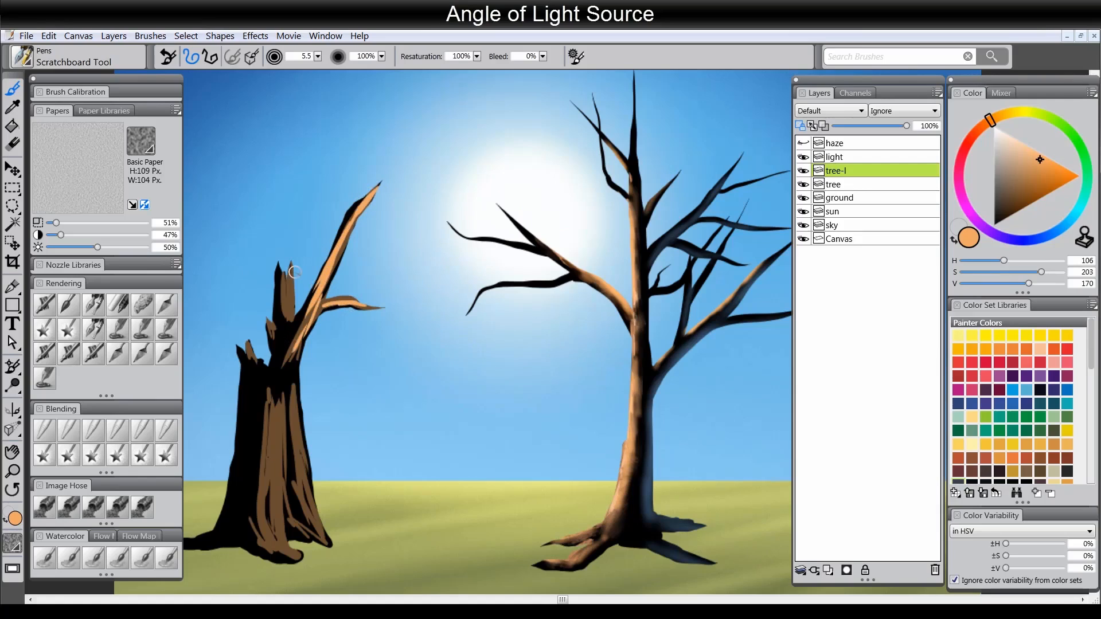
- Add light orange highlights to the stump's broken spike and the bark ridges down its trunk
{"action": "left_click_drag", "start_coordinate": [293, 271], "coordinate": [290, 301]}
{"action": "left_click_drag", "start_coordinate": [285, 278], "coordinate": [285, 301]}
{"action": "left_click_drag", "start_coordinate": [286, 392], "coordinate": [307, 513]}
{"action": "mouse_move", "coordinate": [271, 410]}
{"action": "left_mouse_down"}
{"action": "mouse_move", "coordinate": [275, 516]}
{"action": "mouse_move", "coordinate": [304, 533]}
{"action": "mouse_move", "coordinate": [295, 542]}
{"action": "left_mouse_up"}
- Sample the sky blue, dull it to H 236, S 116, V 148, and paint reflected light on the stump's shadow side
{"action": "left_click_drag", "start_coordinate": [420, 418], "coordinate": [482, 413]}
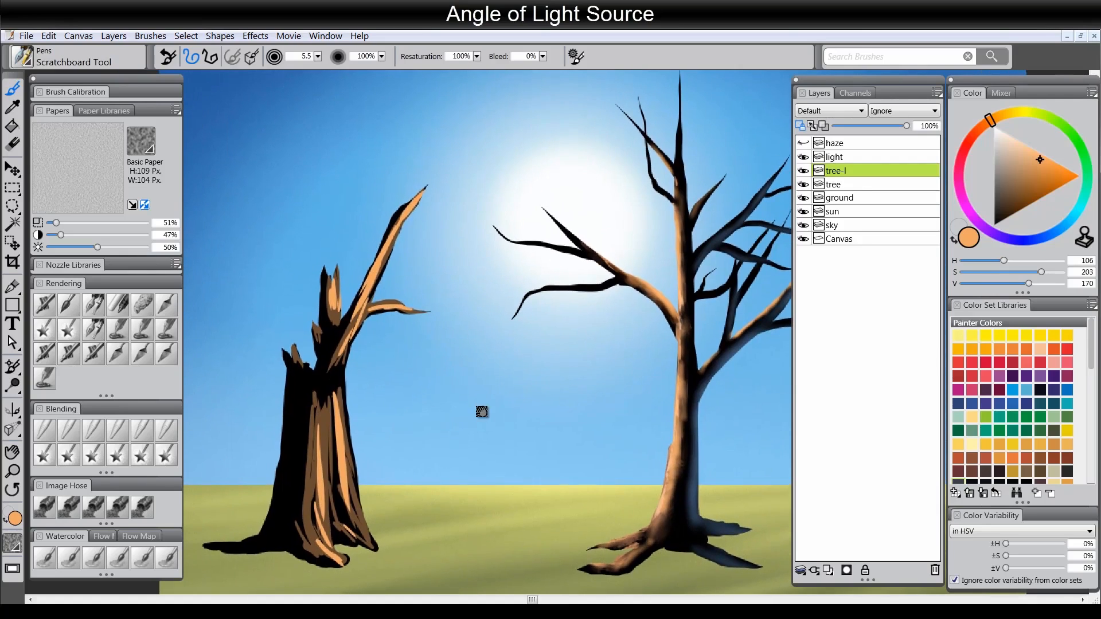
{"action": "left_click", "coordinate": [279, 209], "text": "alt"}
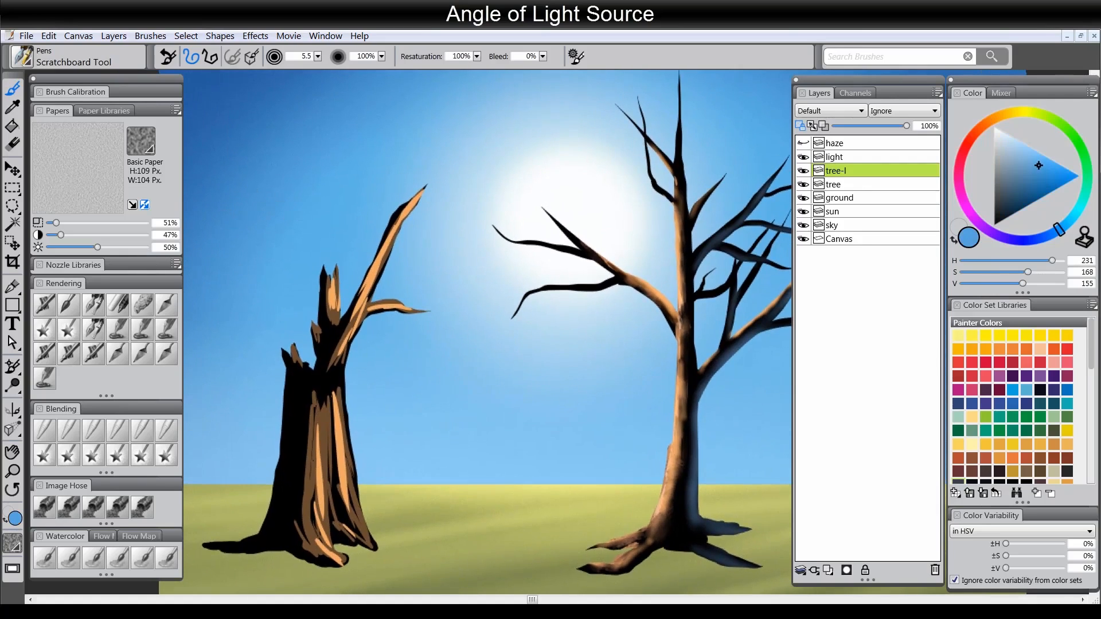
{"action": "left_click", "coordinate": [1028, 170]}
{"action": "left_click_drag", "start_coordinate": [1059, 230], "coordinate": [1052, 234]}
{"action": "mouse_move", "coordinate": [286, 366]}
{"action": "left_mouse_down"}
{"action": "mouse_move", "coordinate": [282, 457]}
{"action": "mouse_move", "coordinate": [292, 409]}
{"action": "mouse_move", "coordinate": [285, 496]}
{"action": "left_mouse_up"}
{"action": "mouse_move", "coordinate": [285, 453]}
{"action": "left_mouse_down"}
{"action": "mouse_move", "coordinate": [275, 500]}
{"action": "mouse_move", "coordinate": [239, 544]}
{"action": "mouse_move", "coordinate": [215, 540]}
{"action": "mouse_move", "coordinate": [272, 529]}
{"action": "left_mouse_up"}
{"action": "left_click_drag", "start_coordinate": [322, 352], "coordinate": [324, 360]}
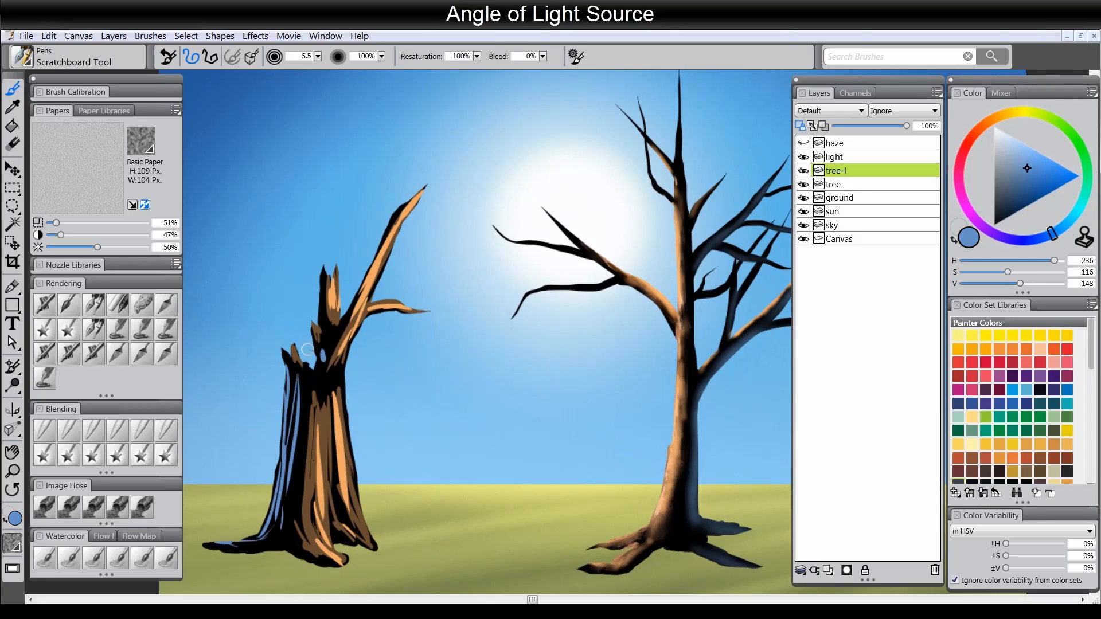
- Blend the stump's brown, orange and blue strokes together with the Coarse Oily Blender
{"action": "left_click", "coordinate": [70, 430]}
{"action": "mouse_move", "coordinate": [295, 439]}
{"action": "left_mouse_down"}
{"action": "mouse_move", "coordinate": [301, 394]}
{"action": "mouse_move", "coordinate": [278, 508]}
{"action": "mouse_move", "coordinate": [294, 484]}
{"action": "mouse_move", "coordinate": [321, 540]}
{"action": "mouse_move", "coordinate": [326, 443]}
{"action": "mouse_move", "coordinate": [343, 522]}
{"action": "mouse_move", "coordinate": [333, 394]}
{"action": "mouse_move", "coordinate": [313, 435]}
{"action": "mouse_move", "coordinate": [335, 533]}
{"action": "mouse_move", "coordinate": [344, 487]}
{"action": "mouse_move", "coordinate": [348, 517]}
{"action": "mouse_move", "coordinate": [305, 410]}
{"action": "mouse_move", "coordinate": [340, 347]}
{"action": "mouse_move", "coordinate": [333, 297]}
{"action": "mouse_move", "coordinate": [330, 310]}
{"action": "mouse_move", "coordinate": [334, 299]}
{"action": "mouse_move", "coordinate": [356, 301]}
{"action": "mouse_move", "coordinate": [354, 327]}
{"action": "mouse_move", "coordinate": [353, 298]}
{"action": "left_mouse_up"}
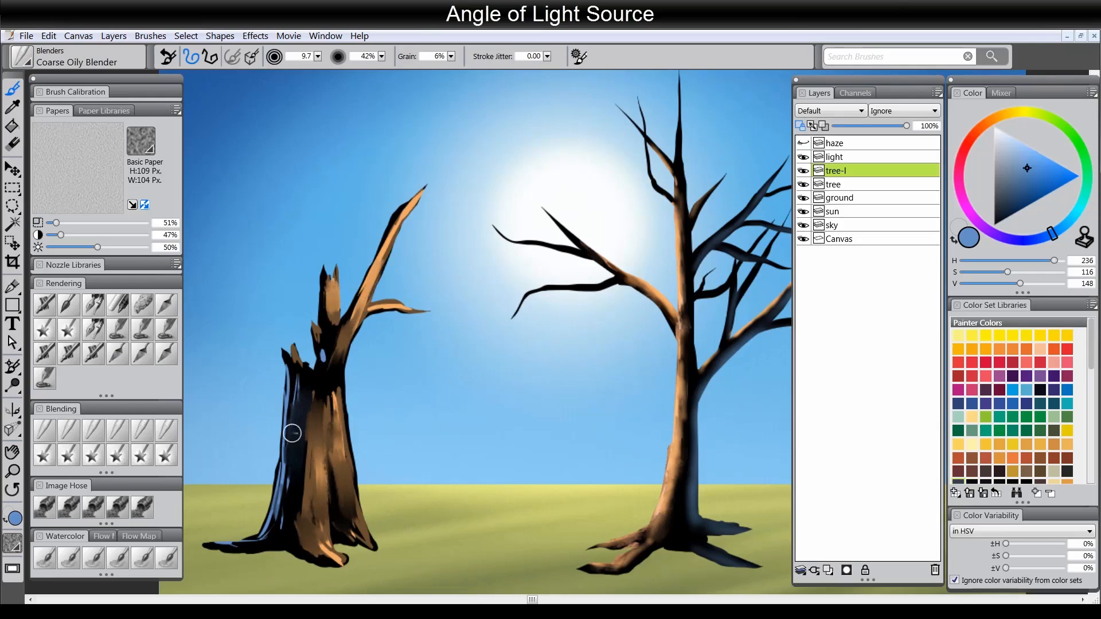
{"action": "left_click", "coordinate": [12, 471]}
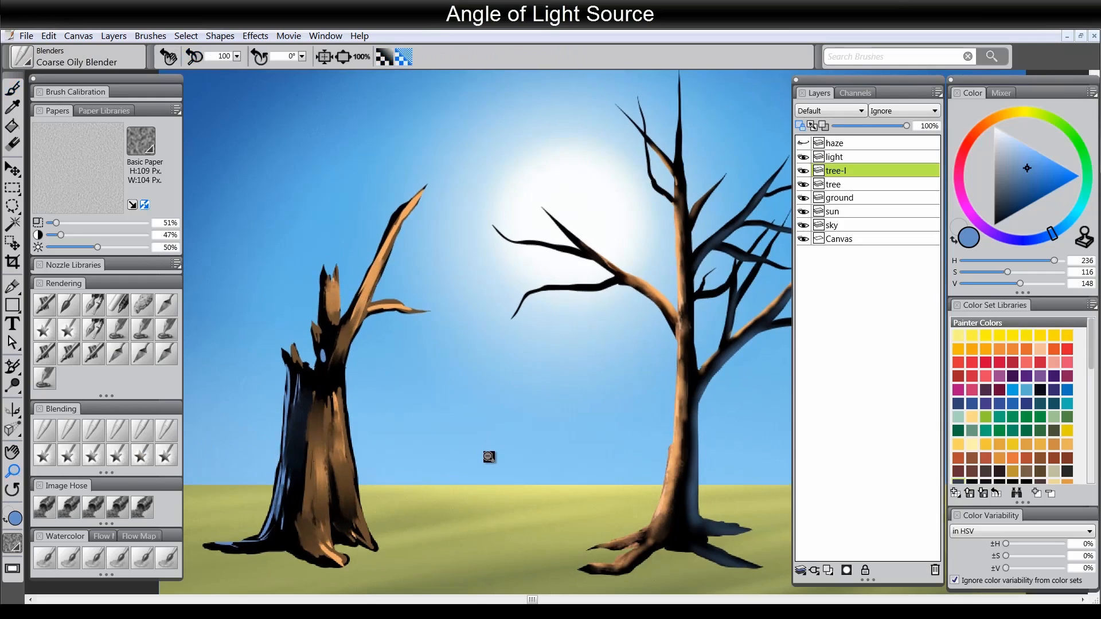
{"action": "left_click", "coordinate": [492, 448], "text": "alt"}
{"action": "left_click", "coordinate": [557, 334]}
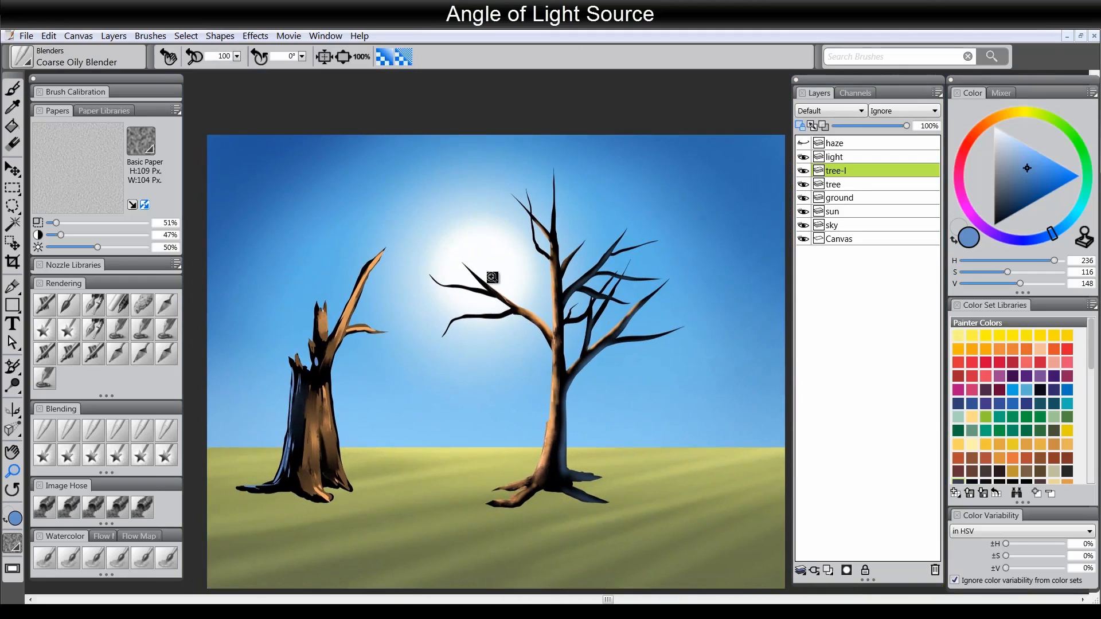
- Add a new layer above the hidden haze layer and set the Scratchboard Tool's color to black
{"action": "left_click", "coordinate": [99, 308]}
{"action": "left_click", "coordinate": [816, 144]}
{"action": "left_click", "coordinate": [804, 143]}
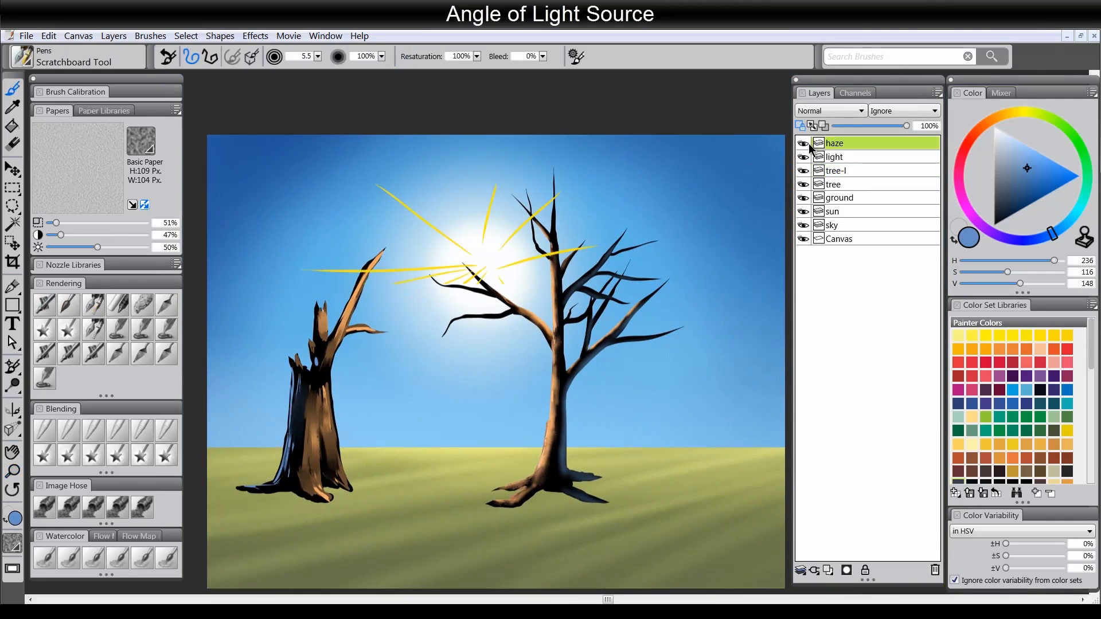
{"action": "left_click", "coordinate": [805, 145]}
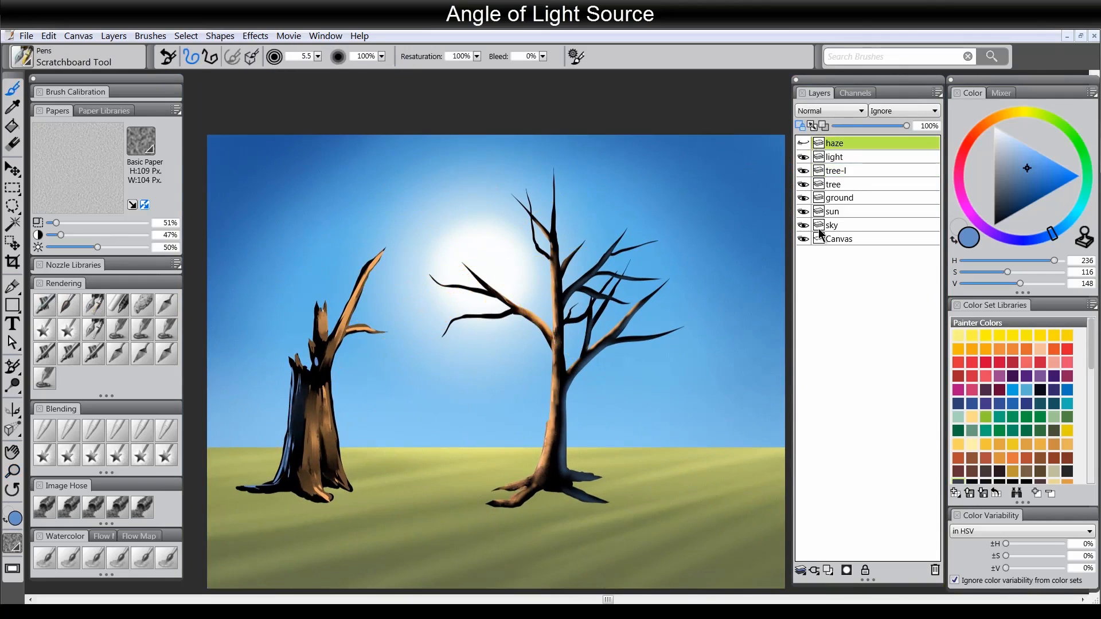
{"action": "left_click", "coordinate": [828, 570]}
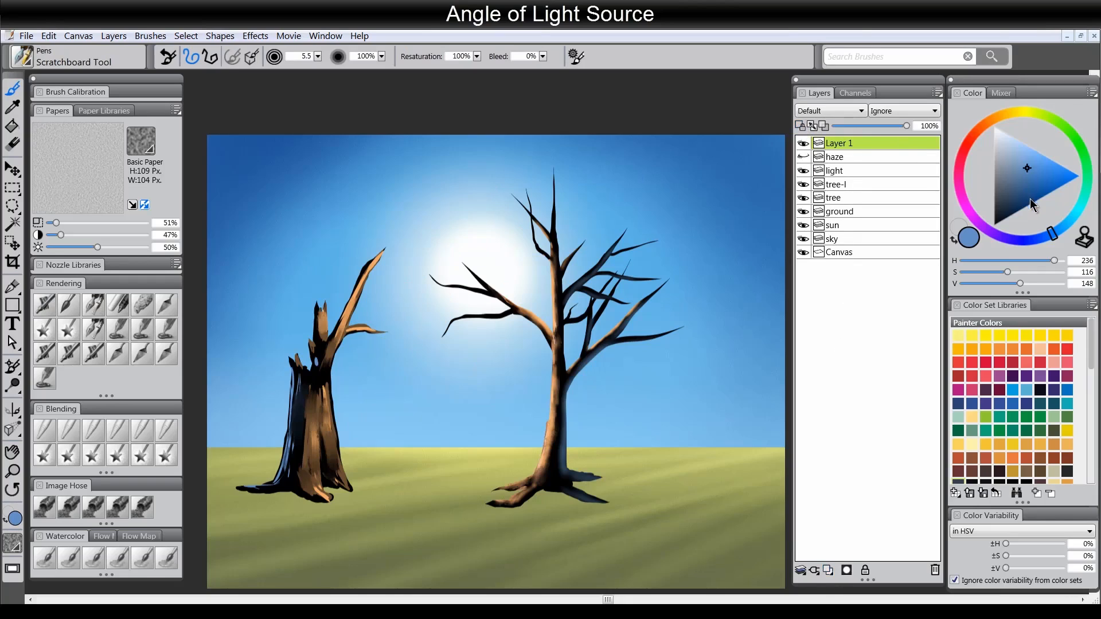
{"action": "left_click_drag", "start_coordinate": [1030, 199], "coordinate": [994, 225]}
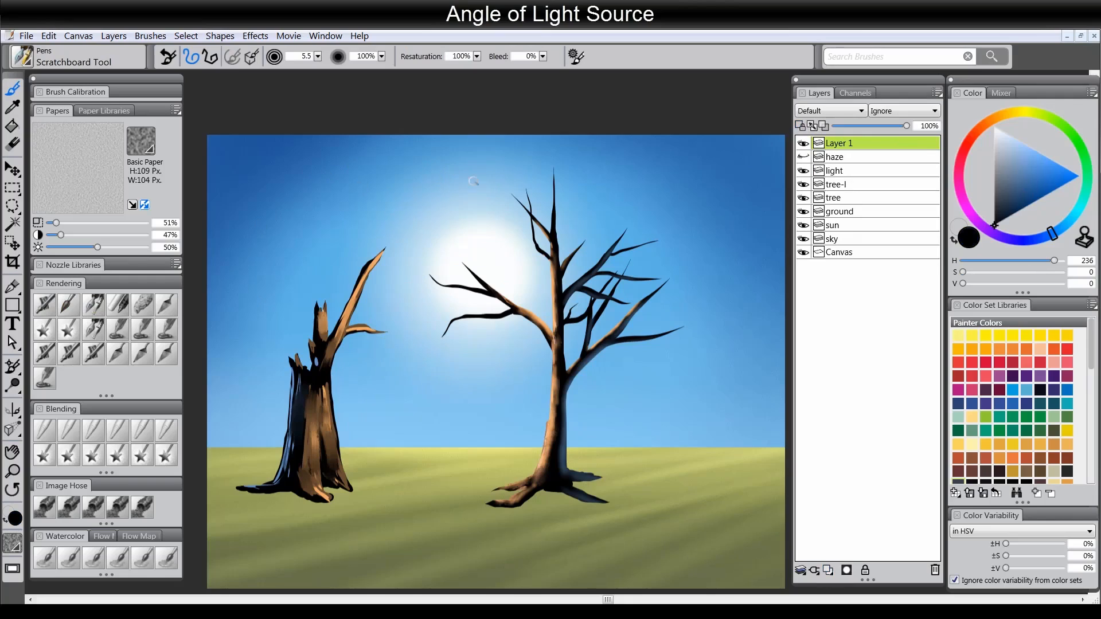
- Sketch a small black sun above the painted one, with rays pointing to the stump, the middle and the tree
{"action": "left_click_drag", "start_coordinate": [466, 171], "coordinate": [480, 171]}
{"action": "left_click_drag", "start_coordinate": [468, 185], "coordinate": [350, 311]}
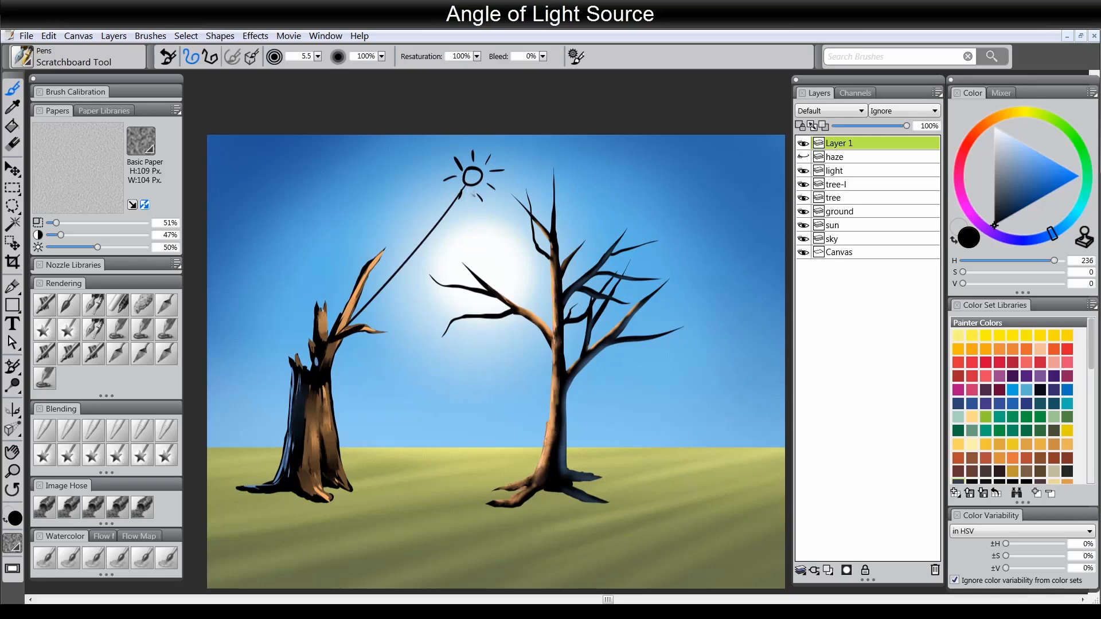
{"action": "mouse_move", "coordinate": [472, 193]}
{"action": "left_mouse_down"}
{"action": "mouse_move", "coordinate": [511, 346]}
{"action": "mouse_move", "coordinate": [546, 285]}
{"action": "mouse_move", "coordinate": [545, 261]}
{"action": "left_mouse_up"}
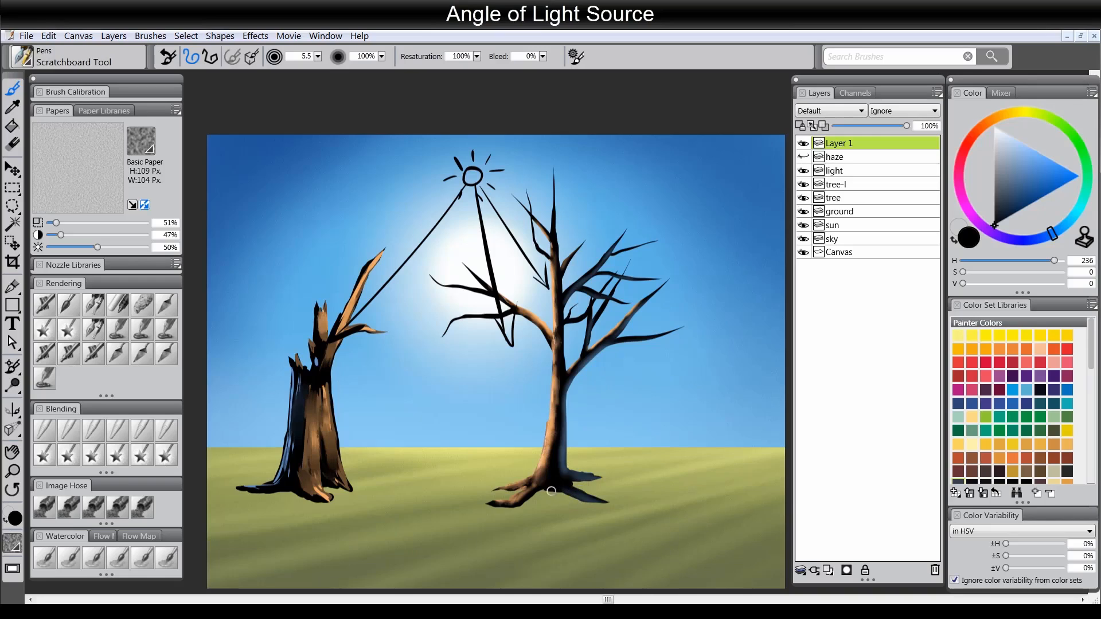
- Draw the tree's black cast shadow on the ground, stretching from the trunk base away from the sun
{"action": "left_click_drag", "start_coordinate": [568, 494], "coordinate": [704, 542]}
{"action": "left_click_drag", "start_coordinate": [566, 477], "coordinate": [701, 515]}
{"action": "left_click_drag", "start_coordinate": [536, 488], "coordinate": [675, 549]}
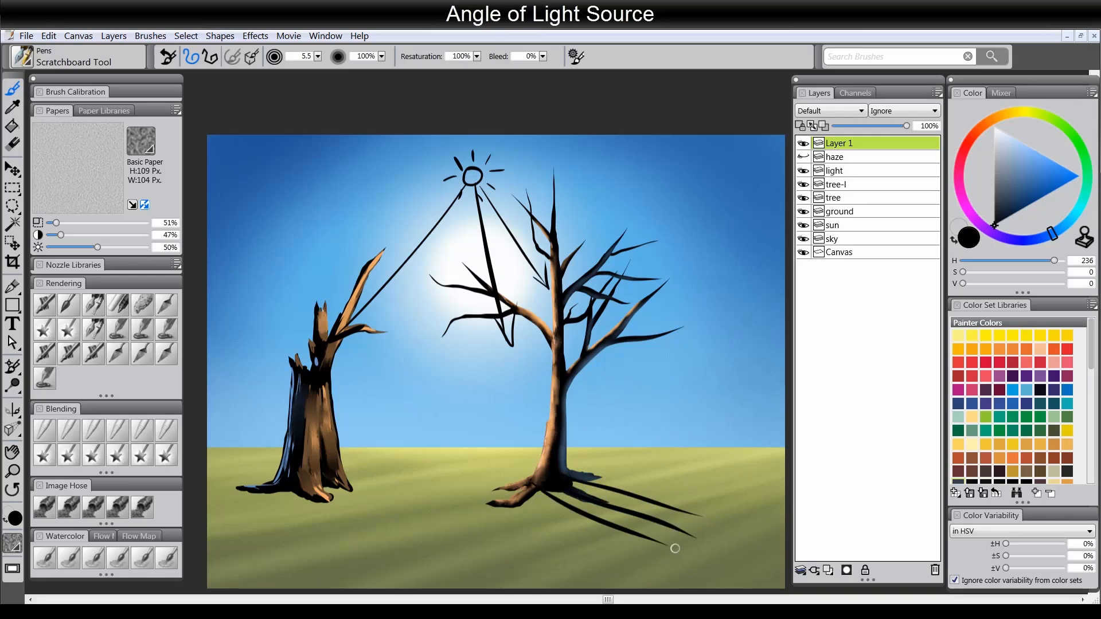
{"action": "mouse_move", "coordinate": [546, 494]}
{"action": "left_mouse_down"}
{"action": "mouse_move", "coordinate": [673, 544]}
{"action": "mouse_move", "coordinate": [751, 556]}
{"action": "left_mouse_up"}
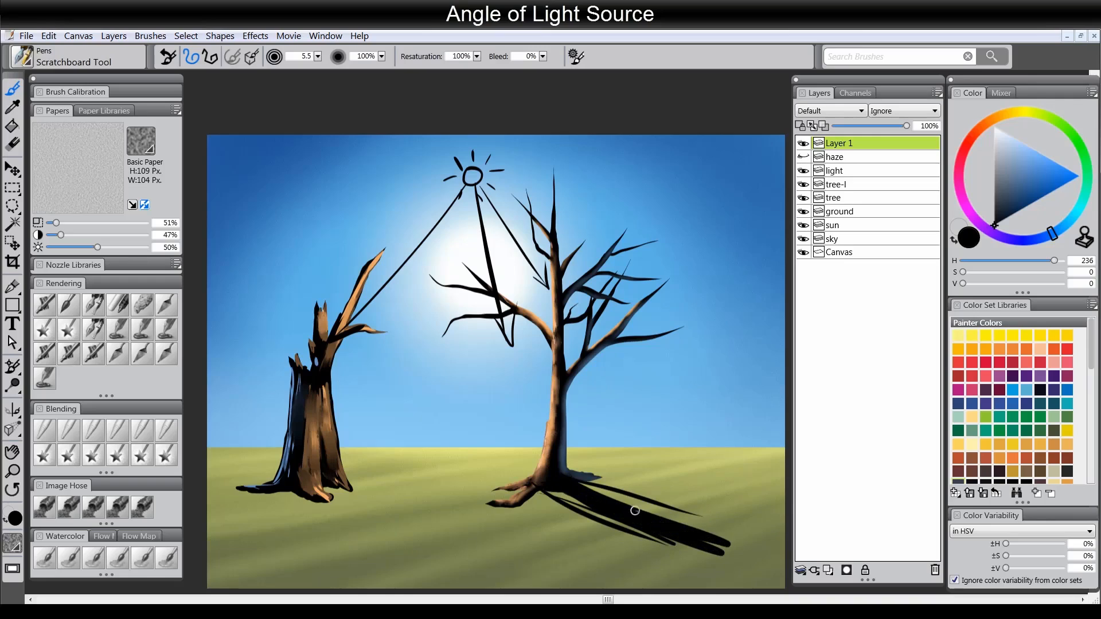
{"action": "mouse_move", "coordinate": [566, 476]}
{"action": "left_mouse_down"}
{"action": "mouse_move", "coordinate": [739, 537]}
{"action": "mouse_move", "coordinate": [622, 525]}
{"action": "left_mouse_up"}
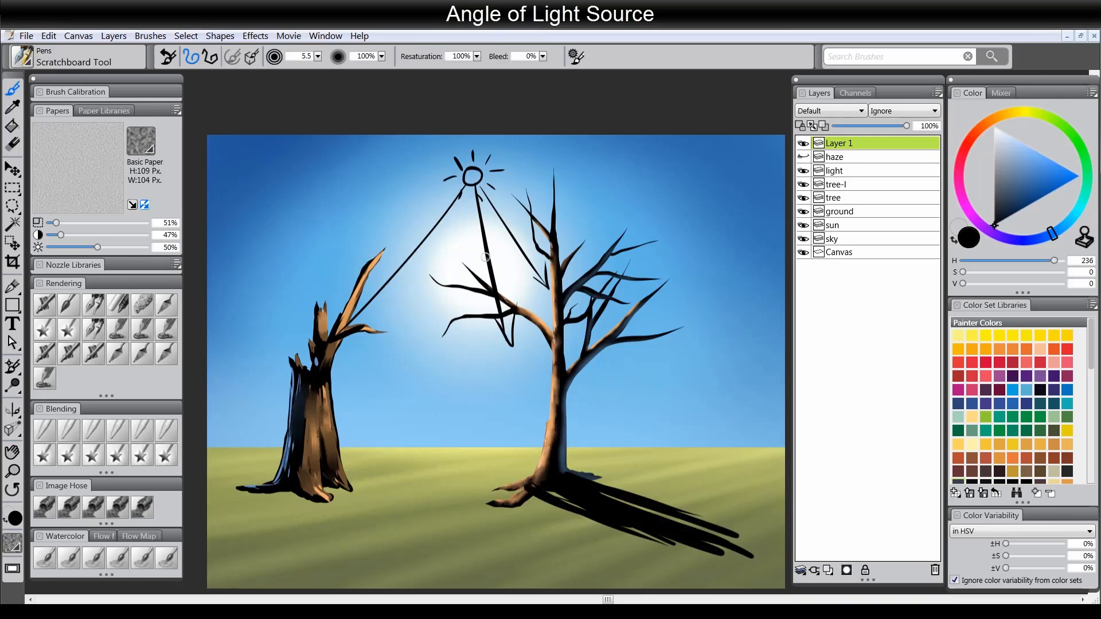
- Draw black cast-shadow strokes on the ground from the stump's base, running away from the sun
{"action": "mouse_move", "coordinate": [489, 259]}
{"action": "left_mouse_down"}
{"action": "mouse_move", "coordinate": [277, 485]}
{"action": "mouse_move", "coordinate": [282, 474]}
{"action": "mouse_move", "coordinate": [209, 525]}
{"action": "left_mouse_up"}
{"action": "left_click_drag", "start_coordinate": [279, 494], "coordinate": [213, 529]}
{"action": "mouse_move", "coordinate": [320, 485]}
{"action": "left_mouse_down"}
{"action": "mouse_move", "coordinate": [224, 527]}
{"action": "mouse_move", "coordinate": [235, 536]}
{"action": "mouse_move", "coordinate": [224, 545]}
{"action": "left_mouse_up"}
{"action": "left_click_drag", "start_coordinate": [283, 498], "coordinate": [199, 536]}
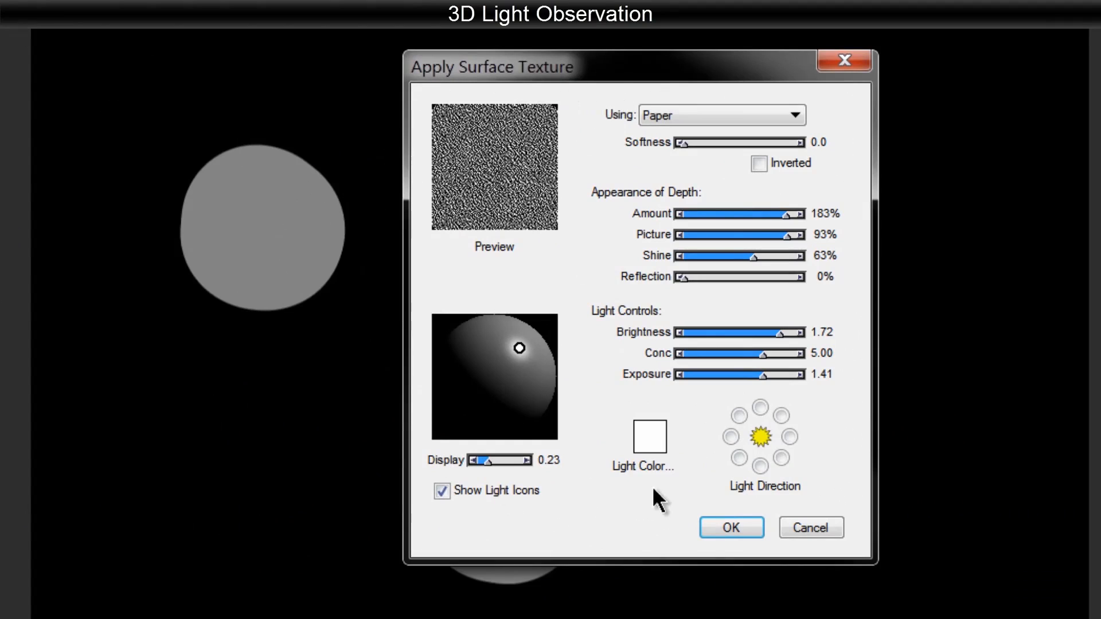
- Move the light to the opposite side of the Apply Surface Texture preview sphere and cancel the effect
{"action": "left_click_drag", "start_coordinate": [520, 348], "coordinate": [470, 350]}
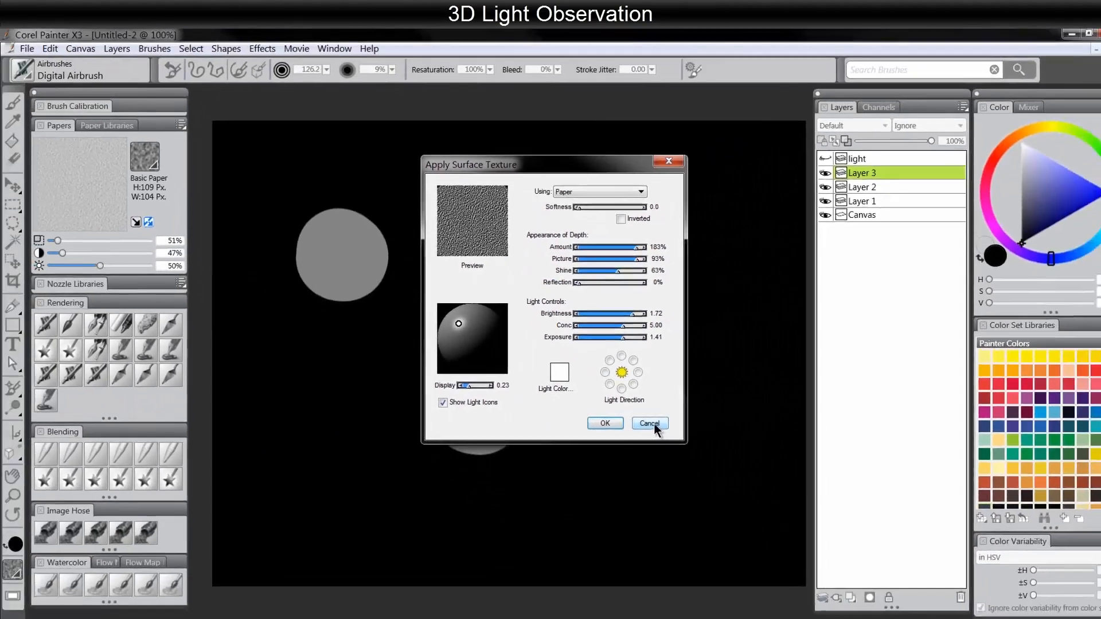
{"action": "left_click", "coordinate": [705, 467]}
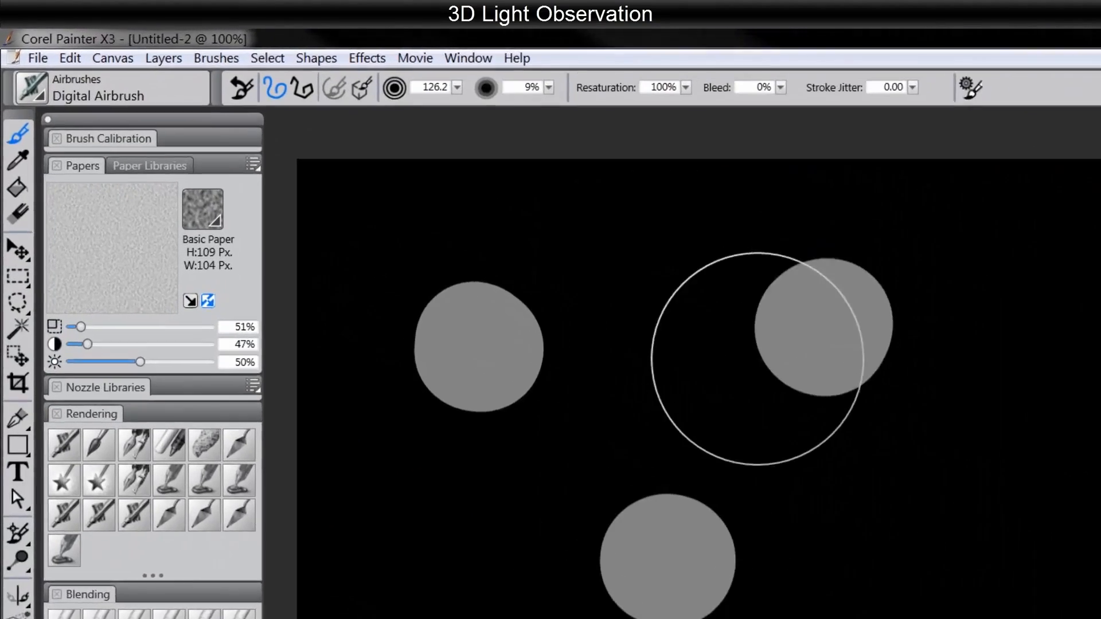
- Open the Apply Surface Texture effect and move the light down the preview sphere and back up to its upper area
{"action": "left_click", "coordinate": [448, 64]}
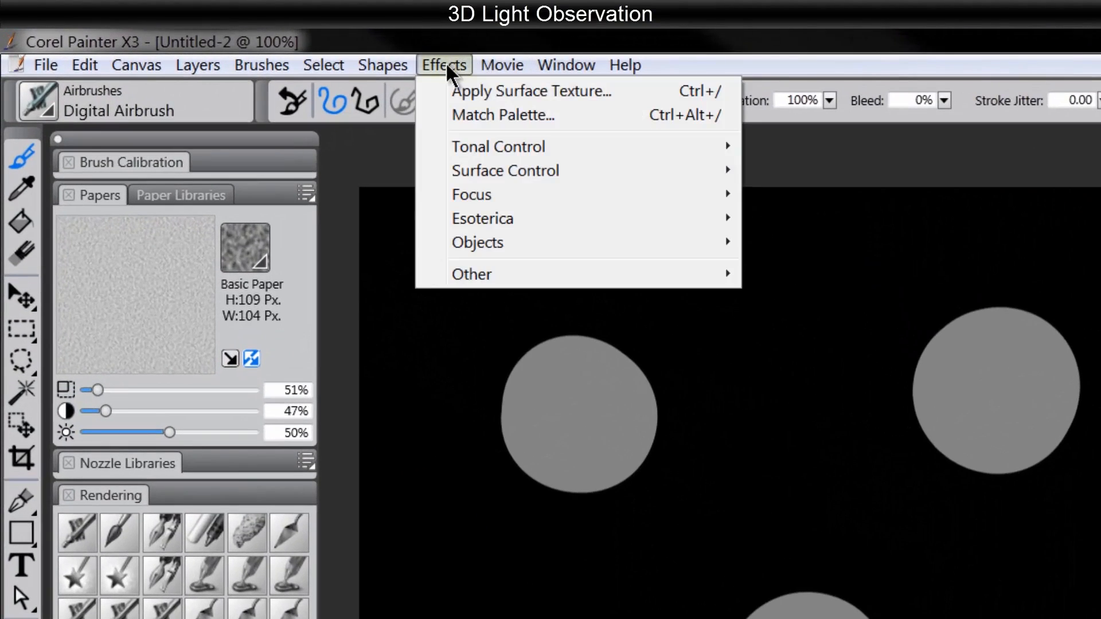
{"action": "mouse_move", "coordinate": [513, 182]}
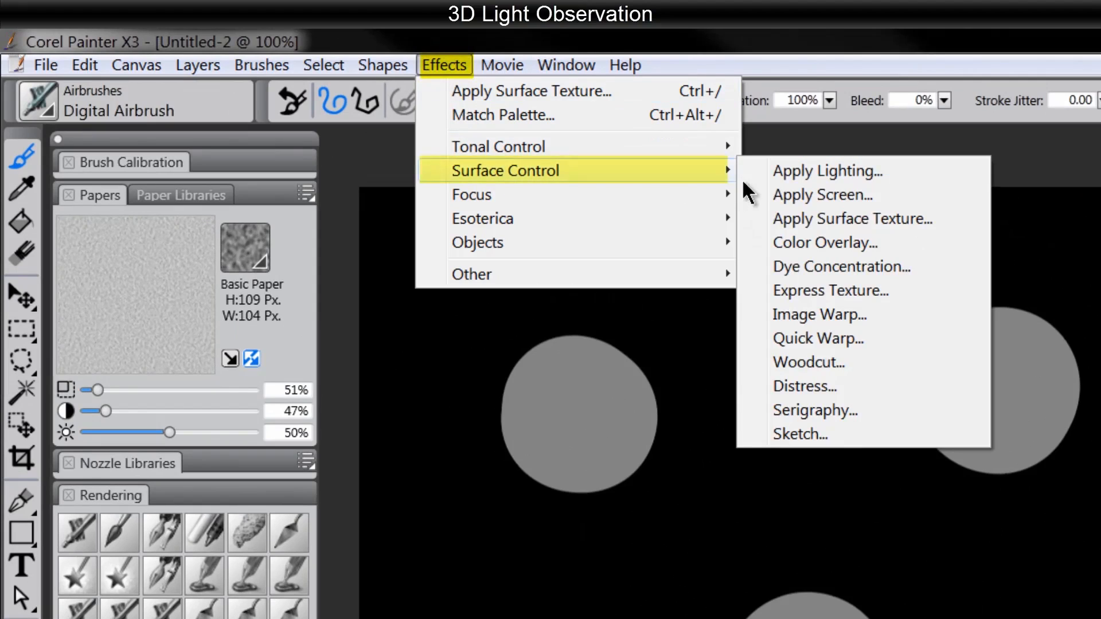
{"action": "left_click", "coordinate": [865, 222]}
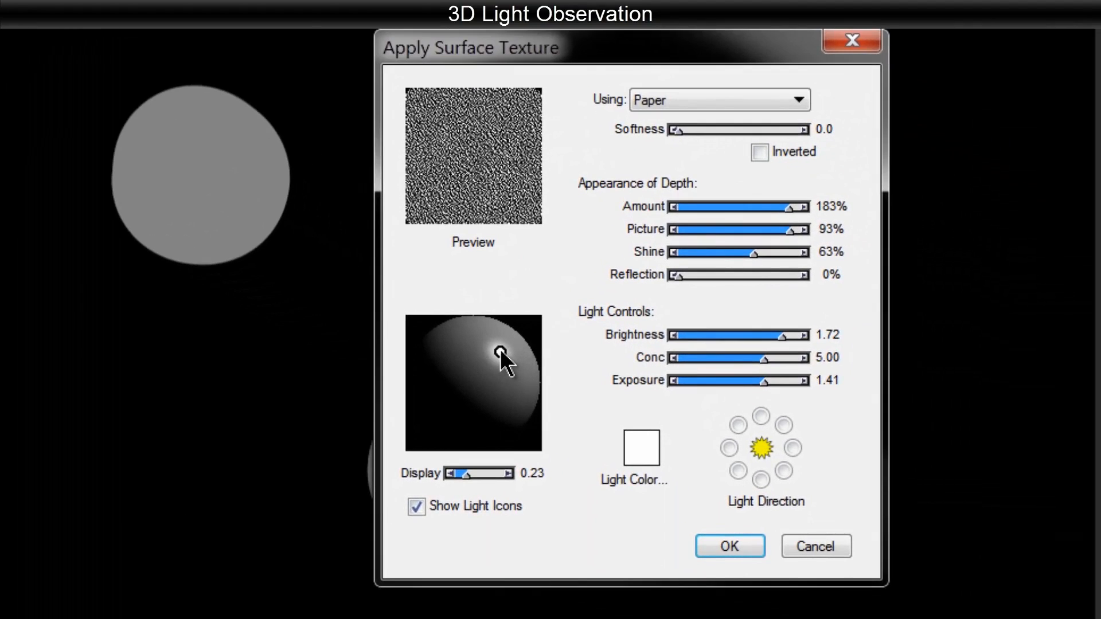
{"action": "mouse_move", "coordinate": [500, 352]}
{"action": "left_mouse_down"}
{"action": "mouse_move", "coordinate": [510, 362]}
{"action": "mouse_move", "coordinate": [462, 321]}
{"action": "mouse_move", "coordinate": [444, 354]}
{"action": "mouse_move", "coordinate": [475, 338]}
{"action": "mouse_move", "coordinate": [506, 406]}
{"action": "left_mouse_up"}
{"action": "left_click_drag", "start_coordinate": [493, 422], "coordinate": [501, 344]}
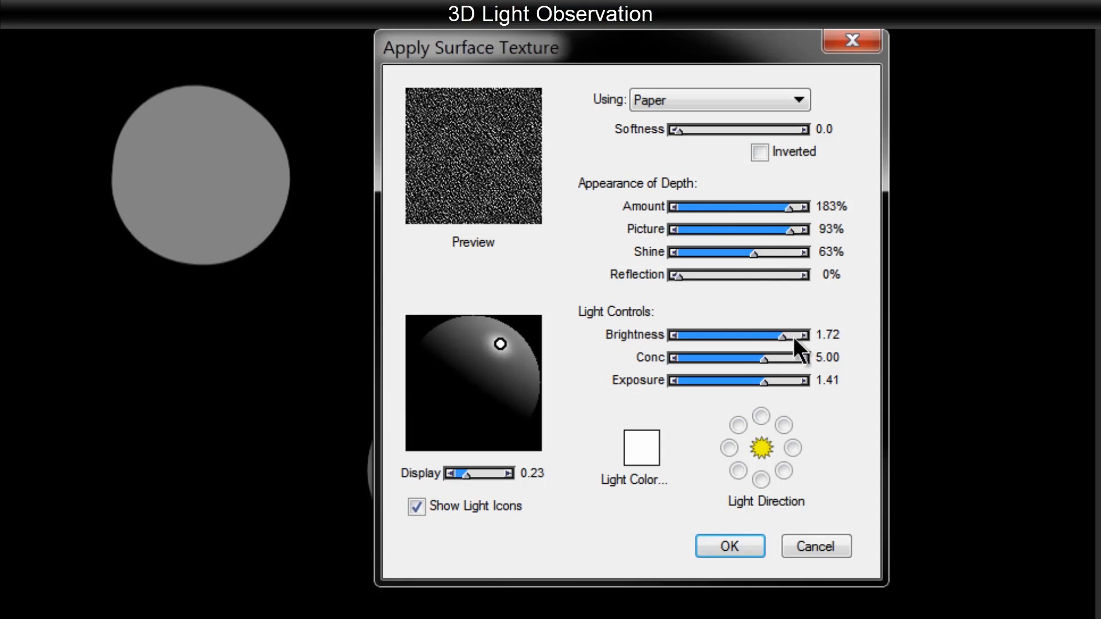
- Try different light controls on the preview sphere, ending with Brightness 1.68, Conc 3.00 and Exposure 1.40
{"action": "left_click_drag", "start_coordinate": [763, 335], "coordinate": [731, 381]}
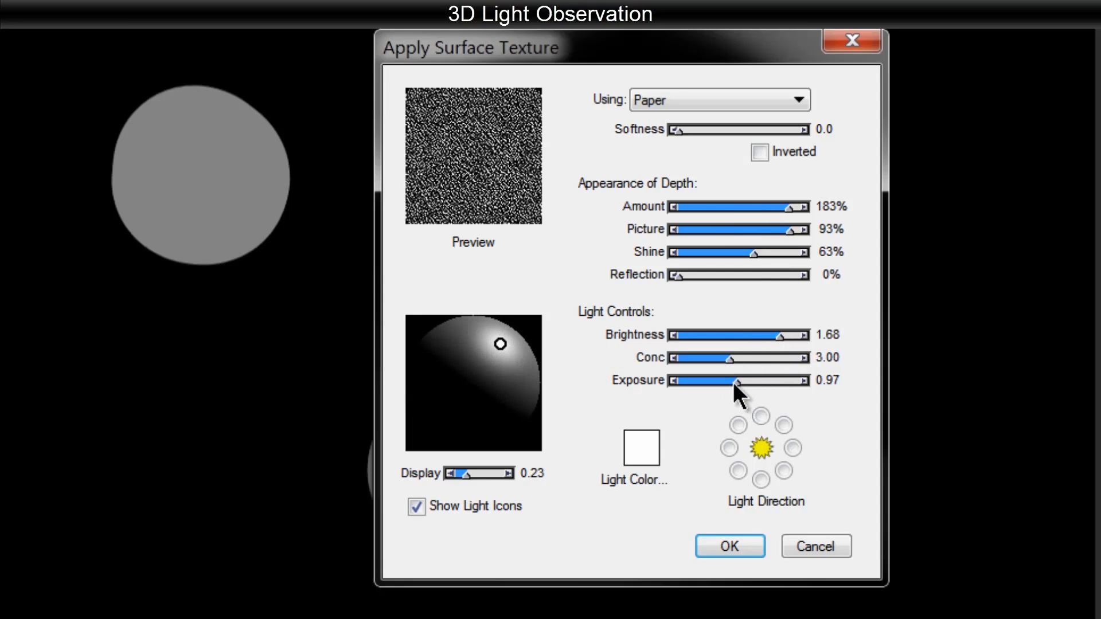
{"action": "left_click", "coordinate": [762, 379]}
{"action": "left_click", "coordinate": [762, 359]}
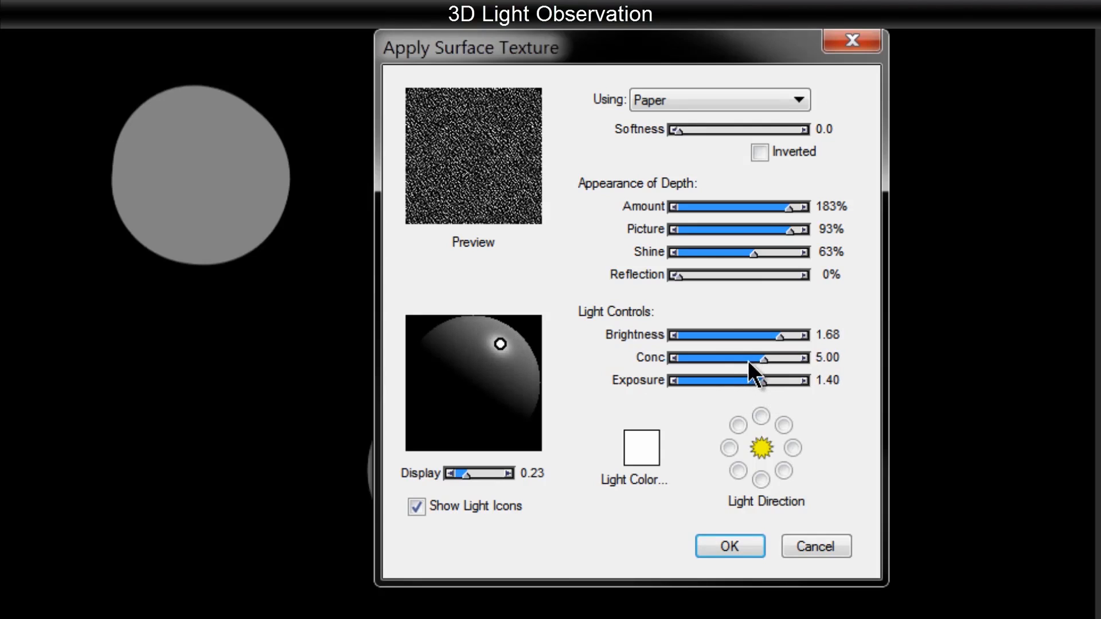
{"action": "left_click_drag", "start_coordinate": [760, 359], "coordinate": [737, 359]}
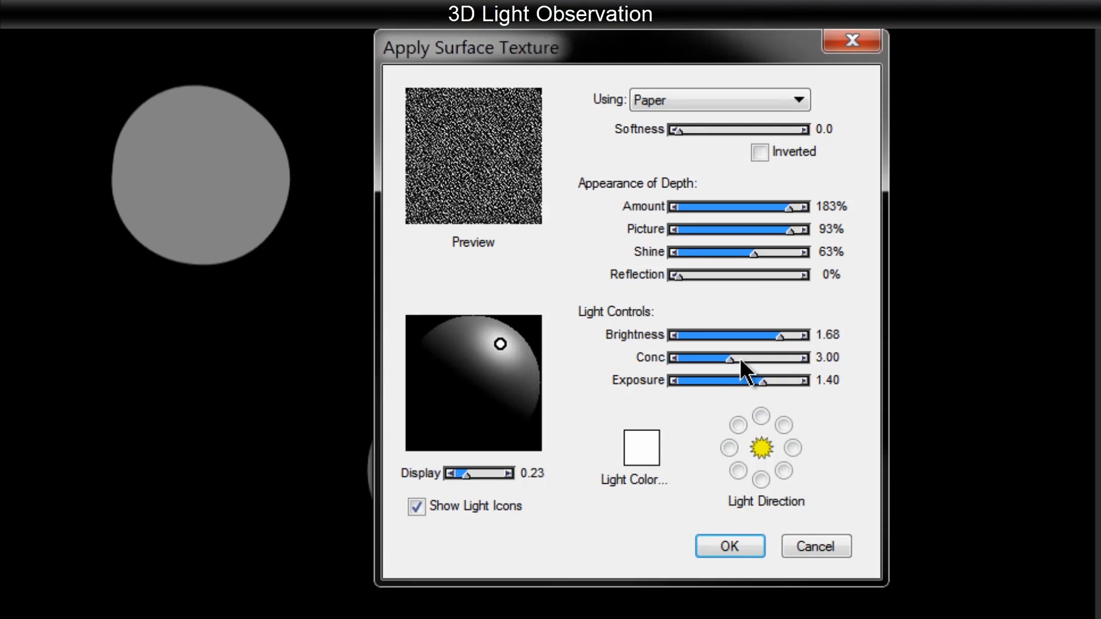
- Add a second, light blue light at the lower-left edge of the preview sphere, opposite the white one
{"action": "left_click", "coordinate": [430, 420]}
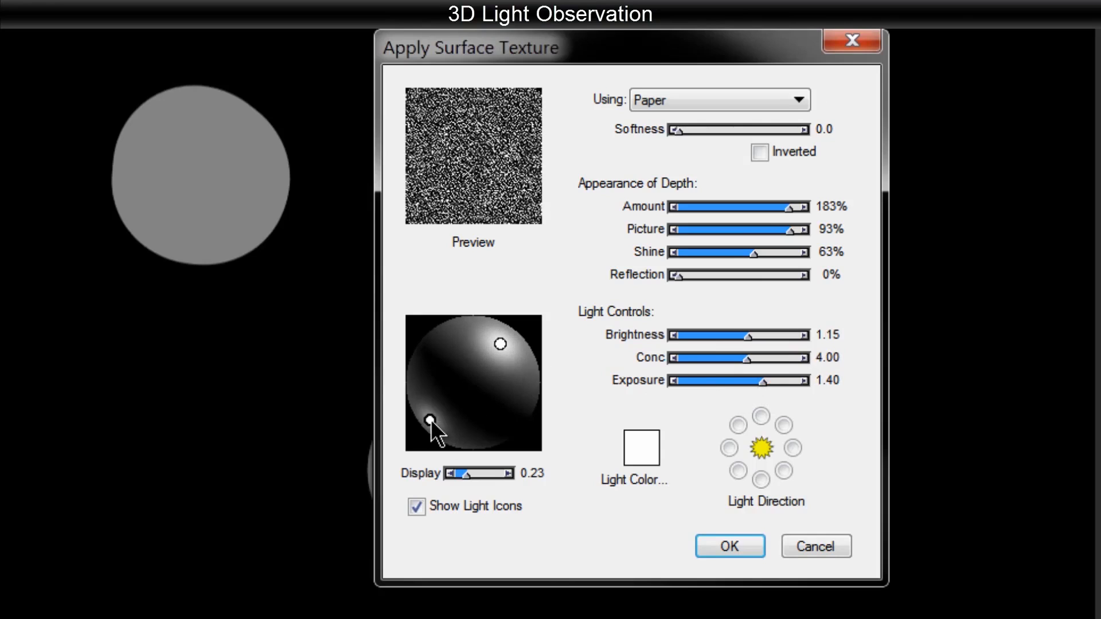
{"action": "left_click_drag", "start_coordinate": [430, 421], "coordinate": [439, 431]}
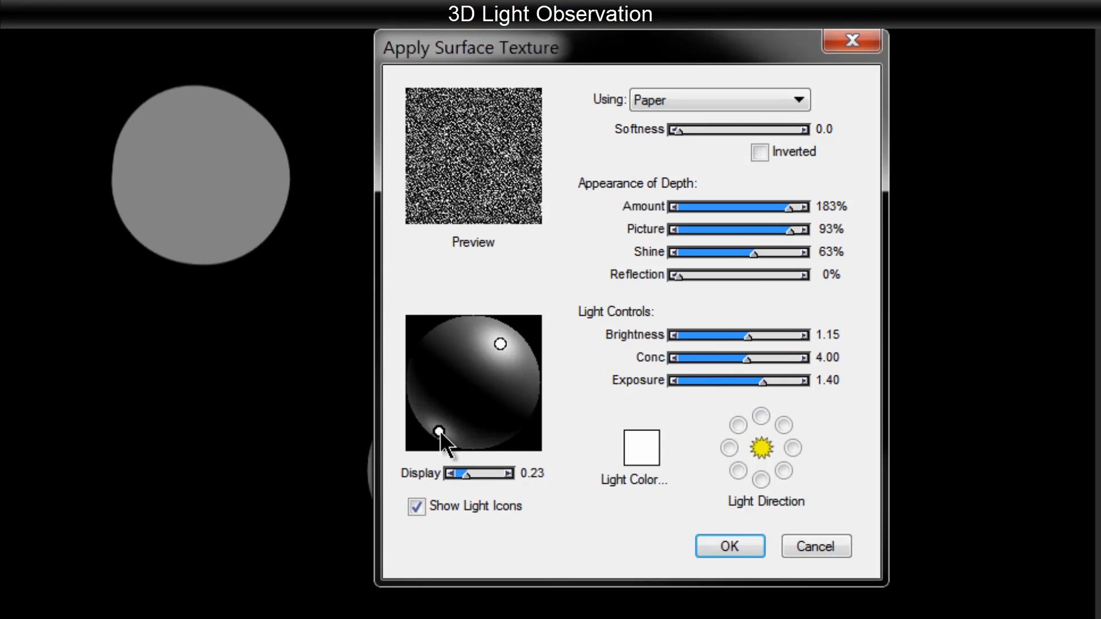
{"action": "left_click", "coordinate": [636, 453]}
{"action": "left_click", "coordinate": [898, 156]}
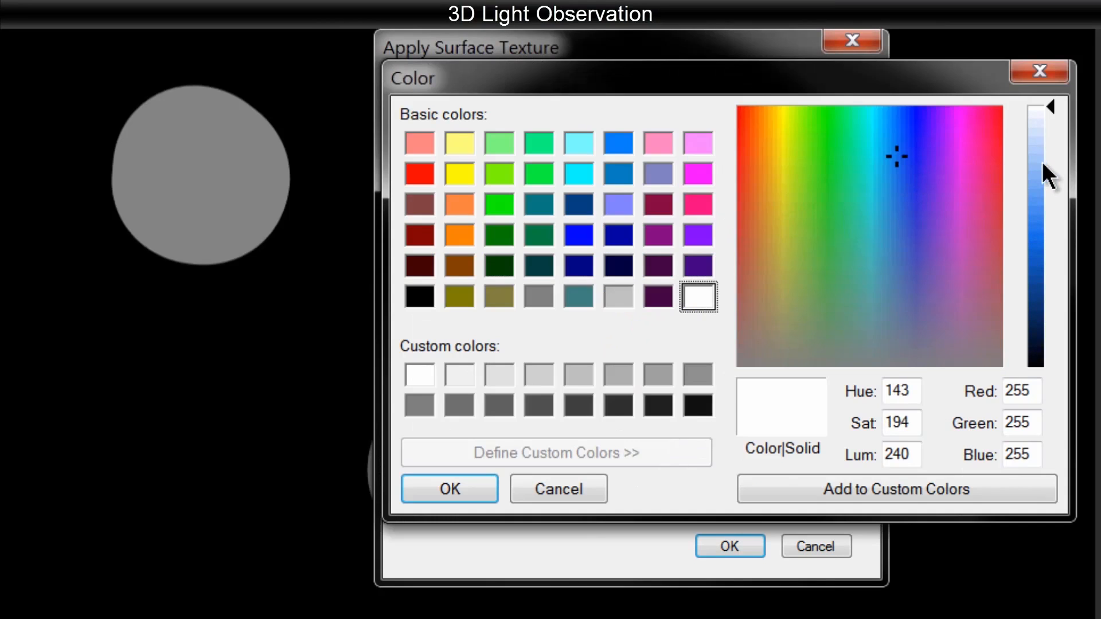
{"action": "left_click_drag", "start_coordinate": [1042, 163], "coordinate": [1040, 180]}
{"action": "left_click", "coordinate": [441, 497]}
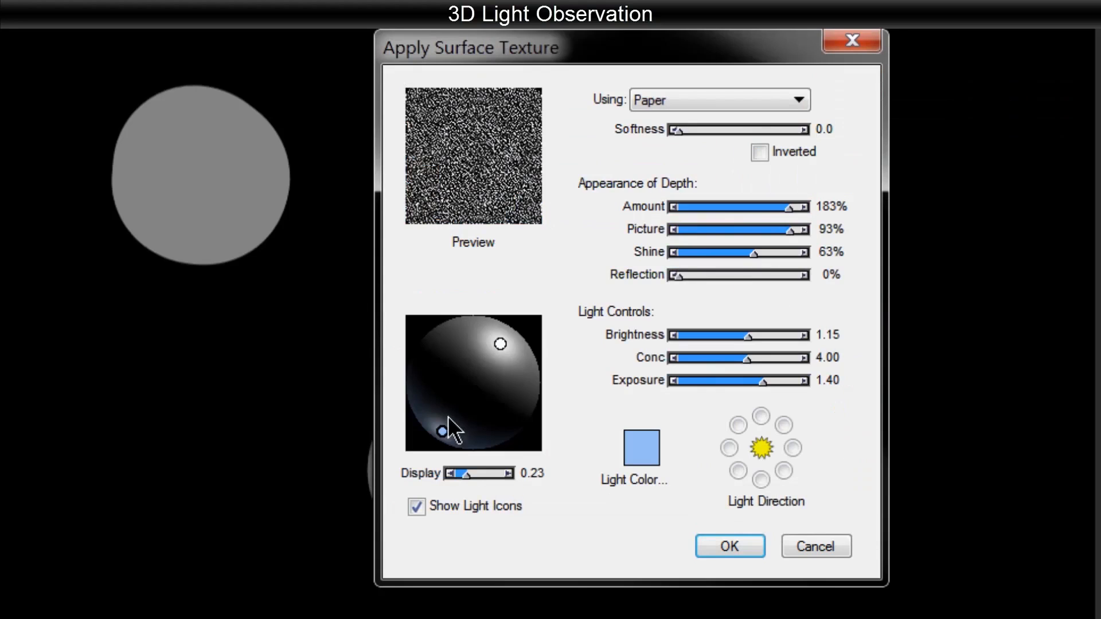
{"action": "left_click_drag", "start_coordinate": [442, 432], "coordinate": [427, 422]}
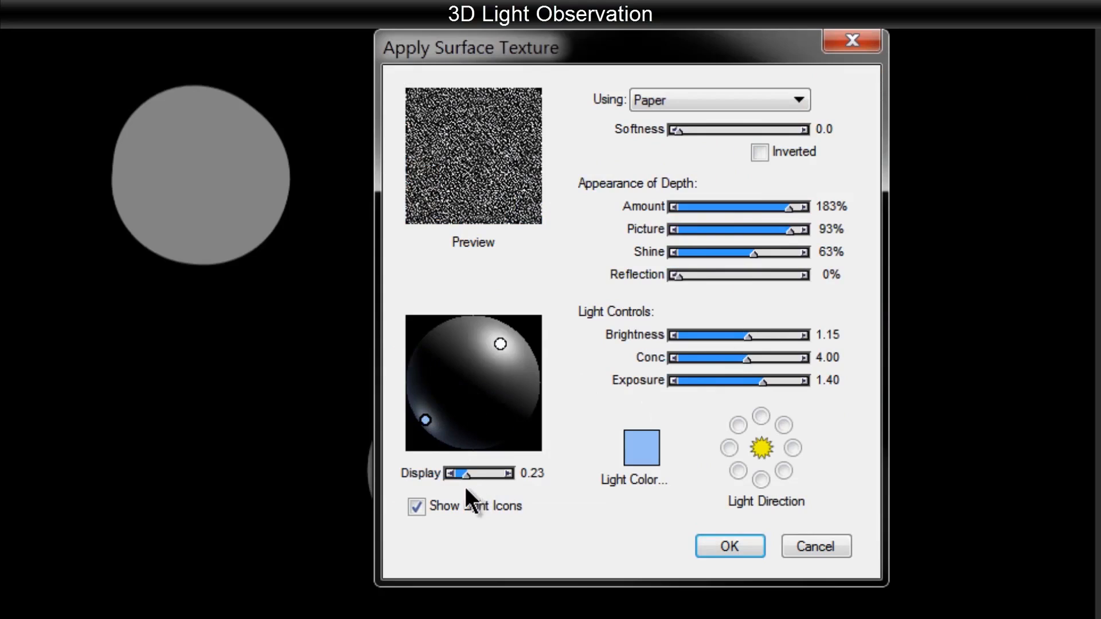
- Set the preview sphere's Display value to 0.31 and cancel the Apply Surface Texture effect
{"action": "left_click_drag", "start_coordinate": [473, 479], "coordinate": [470, 479]}
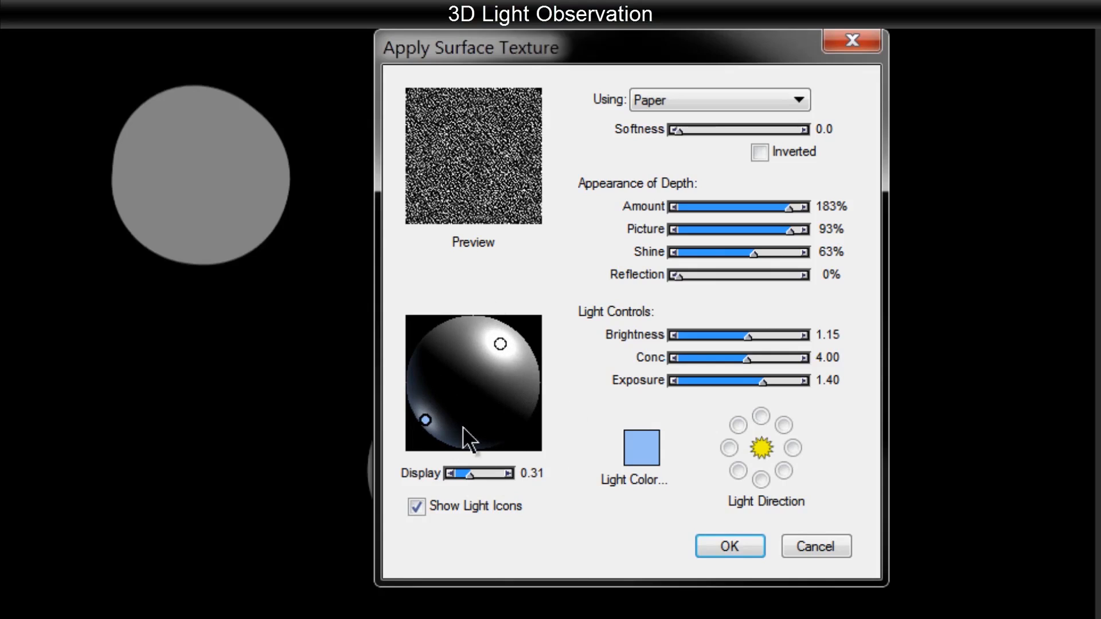
{"action": "left_click", "coordinate": [815, 546]}
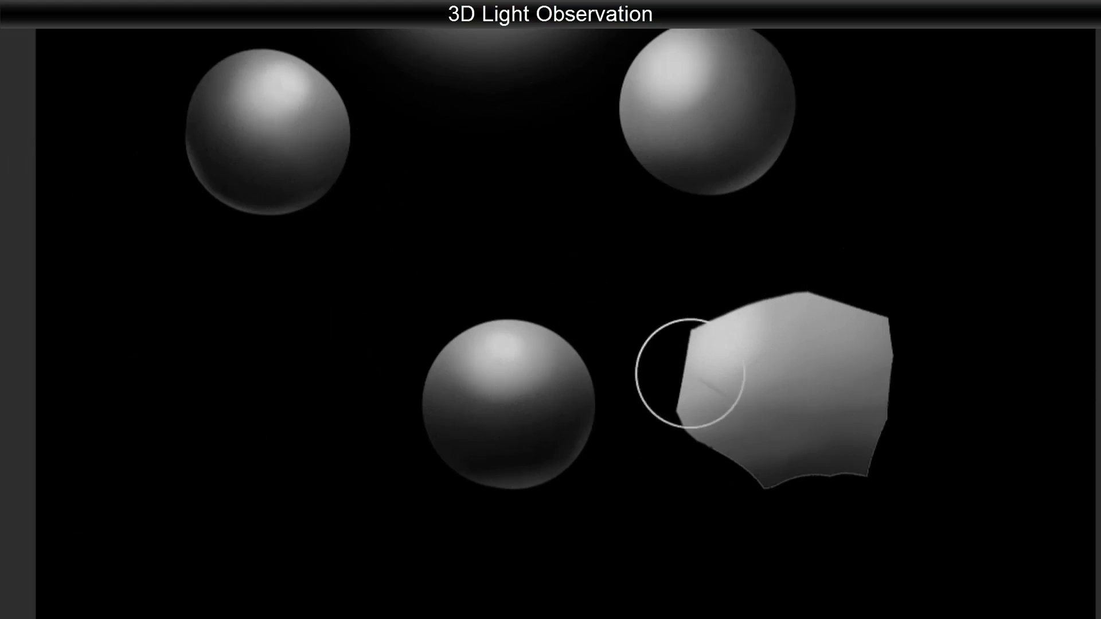
- Airbrush shading along the lower-left edge of the faceted shape beside the shaded spheres
{"action": "mouse_move", "coordinate": [677, 408]}
{"action": "left_mouse_down"}
{"action": "mouse_move", "coordinate": [708, 366]}
{"action": "mouse_move", "coordinate": [706, 447]}
{"action": "mouse_move", "coordinate": [785, 502]}
{"action": "mouse_move", "coordinate": [742, 495]}
{"action": "mouse_move", "coordinate": [694, 464]}
{"action": "mouse_move", "coordinate": [844, 481]}
{"action": "mouse_move", "coordinate": [808, 494]}
{"action": "mouse_move", "coordinate": [922, 378]}
{"action": "mouse_move", "coordinate": [872, 313]}
{"action": "mouse_move", "coordinate": [879, 324]}
{"action": "mouse_move", "coordinate": [807, 280]}
{"action": "mouse_move", "coordinate": [871, 332]}
{"action": "mouse_move", "coordinate": [755, 292]}
{"action": "mouse_move", "coordinate": [681, 338]}
{"action": "mouse_move", "coordinate": [704, 450]}
{"action": "mouse_move", "coordinate": [810, 505]}
{"action": "mouse_move", "coordinate": [778, 510]}
{"action": "mouse_move", "coordinate": [865, 487]}
{"action": "mouse_move", "coordinate": [909, 410]}
{"action": "mouse_move", "coordinate": [857, 315]}
{"action": "mouse_move", "coordinate": [895, 363]}
{"action": "mouse_move", "coordinate": [846, 489]}
{"action": "mouse_move", "coordinate": [763, 519]}
{"action": "mouse_move", "coordinate": [728, 493]}
{"action": "mouse_move", "coordinate": [694, 406]}
{"action": "mouse_move", "coordinate": [740, 309]}
{"action": "mouse_move", "coordinate": [840, 292]}
{"action": "mouse_move", "coordinate": [865, 315]}
{"action": "mouse_move", "coordinate": [827, 501]}
{"action": "left_mouse_up"}
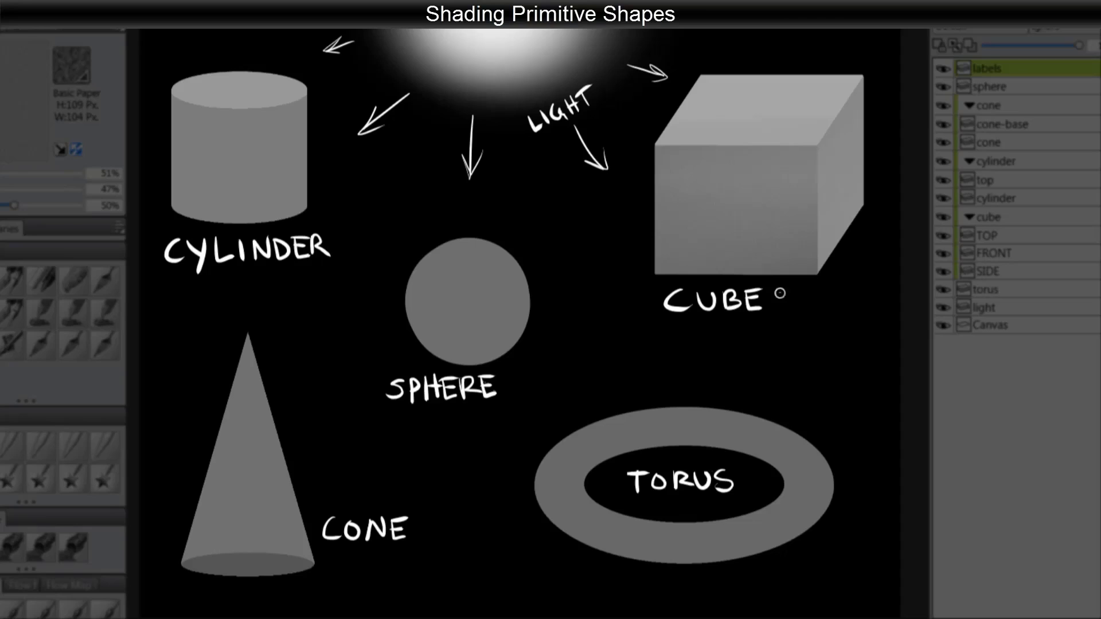
- On the sphere layer, preserve transparency and airbrush dark shading over the sphere's lower part with a smaller brush
{"action": "left_click", "coordinate": [1000, 89]}
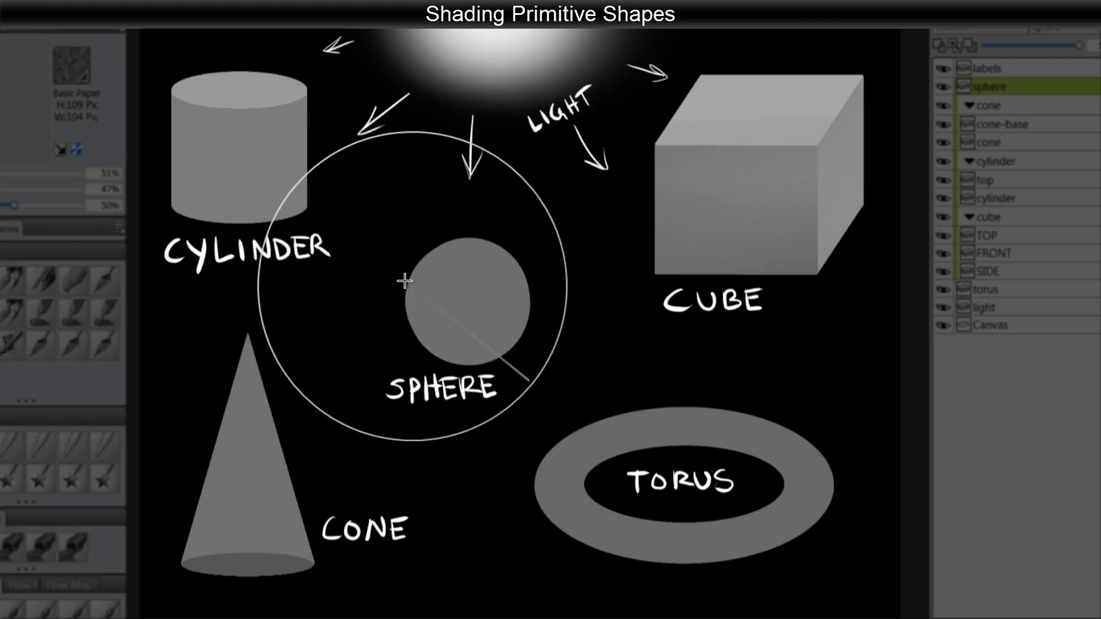
{"action": "key", "text": "bracketleft"}
{"action": "key", "text": "bracketleft"}
{"action": "key", "text": "bracketleft"}
{"action": "left_click", "coordinate": [940, 45]}
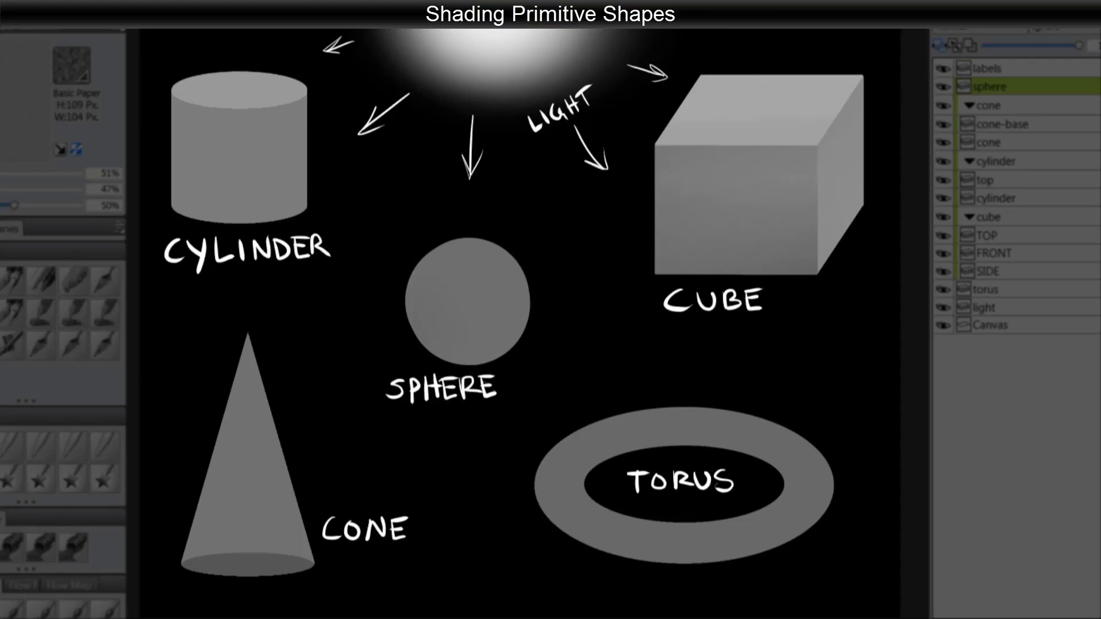
{"action": "mouse_move", "coordinate": [435, 331]}
{"action": "left_mouse_down"}
{"action": "mouse_move", "coordinate": [398, 400]}
{"action": "mouse_move", "coordinate": [555, 339]}
{"action": "mouse_move", "coordinate": [495, 377]}
{"action": "mouse_move", "coordinate": [367, 351]}
{"action": "mouse_move", "coordinate": [352, 300]}
{"action": "mouse_move", "coordinate": [520, 320]}
{"action": "mouse_move", "coordinate": [520, 362]}
{"action": "mouse_move", "coordinate": [413, 302]}
{"action": "left_mouse_up"}
- Sample white from the light source and paint a bright highlight near the top of the sphere
{"action": "left_click", "coordinate": [500, 23]}
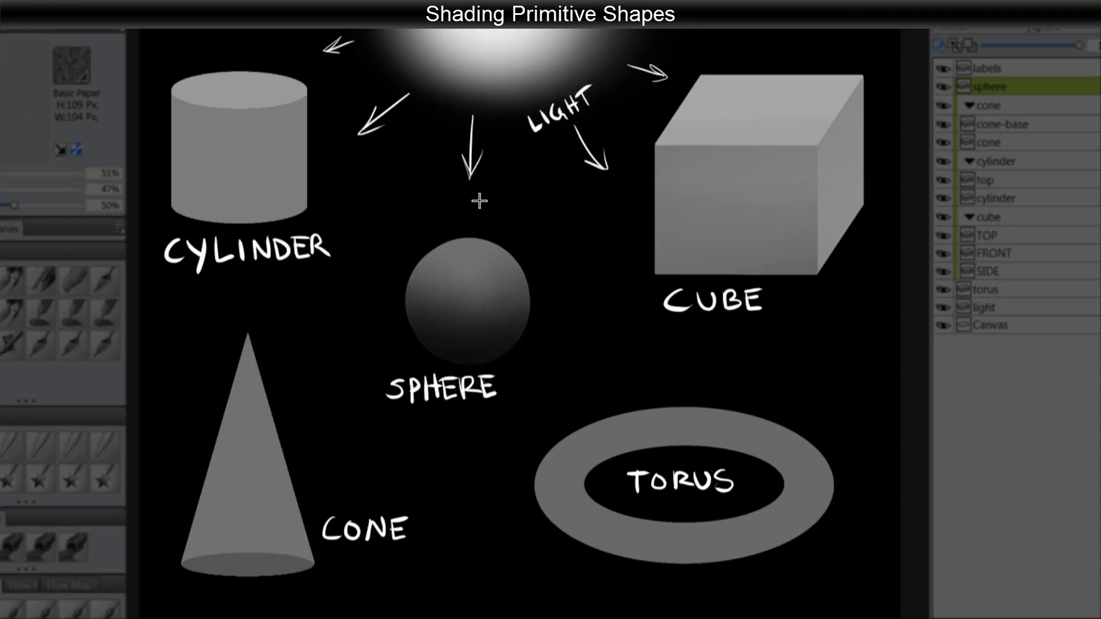
{"action": "left_click_drag", "start_coordinate": [474, 261], "coordinate": [454, 250]}
{"action": "key", "text": "bracketleft"}
{"action": "key", "text": "bracketright"}
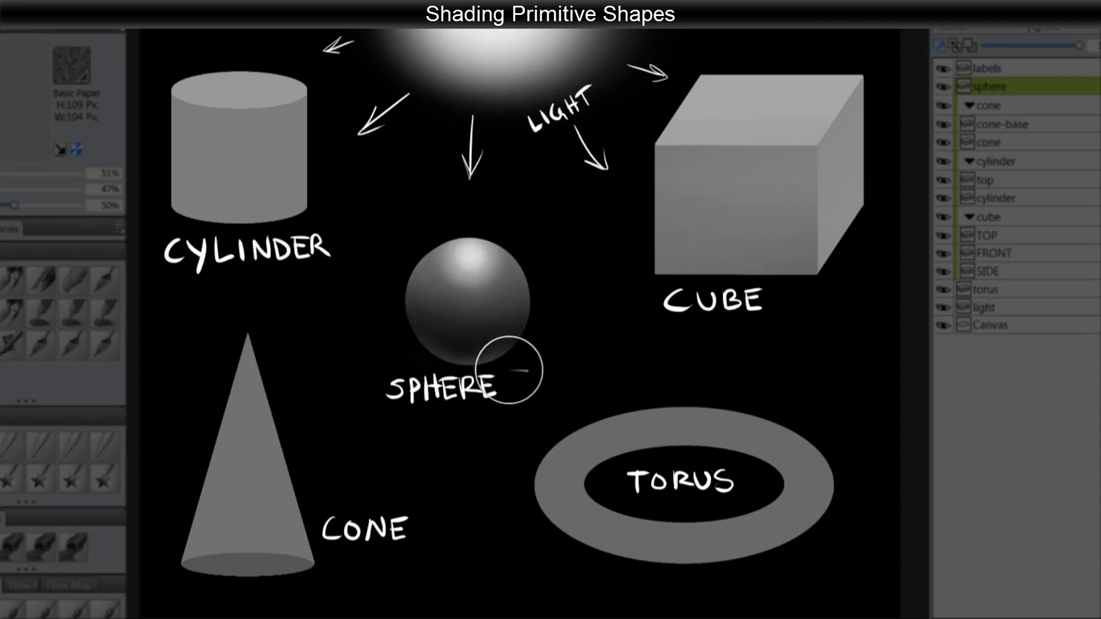